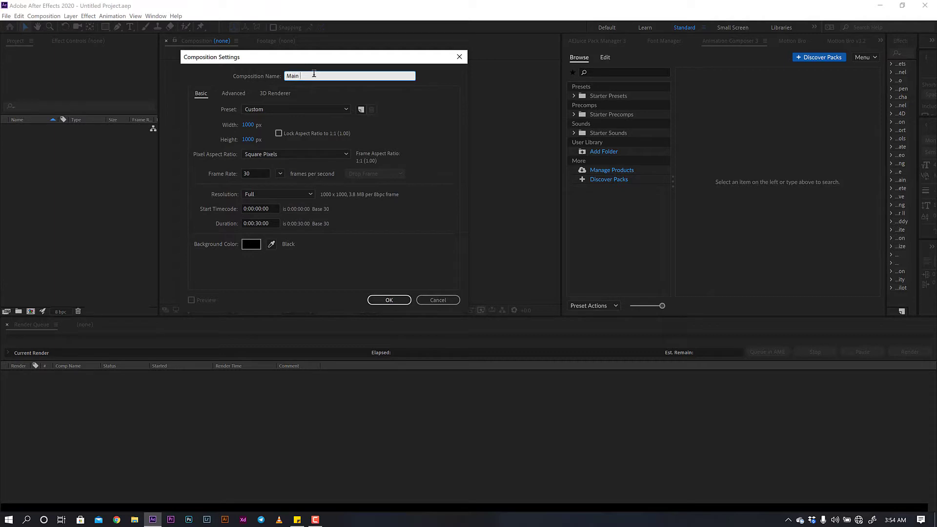
# - Create Main Comp at 1000×1000 square pixels, 30 fps, 0:00:30:00 duration
pyautogui.press('BackSpace')
pyautogui.press('BackSpace')
pyautogui.write('omp')
pyautogui.click(249, 125)
pyautogui.write('1000')
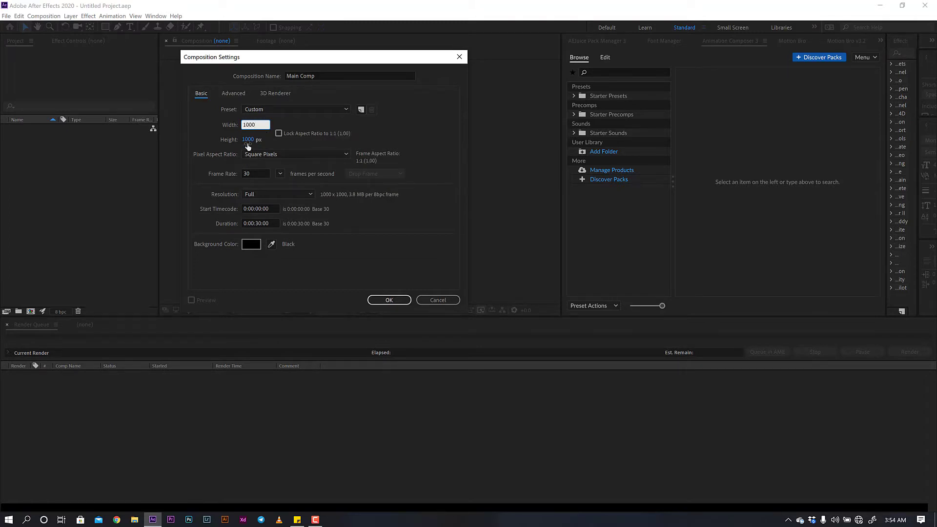
pyautogui.click(249, 139)
pyautogui.write('1000')
pyautogui.click(283, 125)
pyautogui.click(275, 155)
pyautogui.click(275, 165)
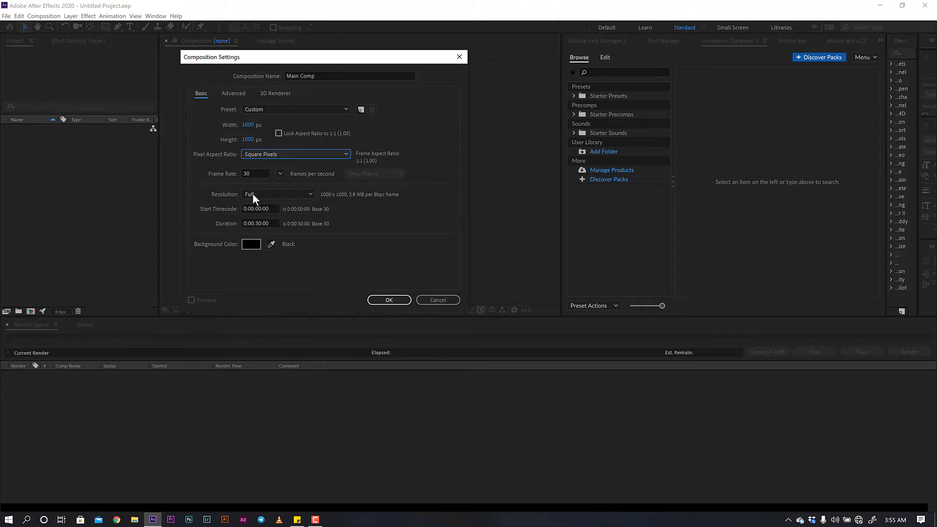
pyautogui.click(258, 223)
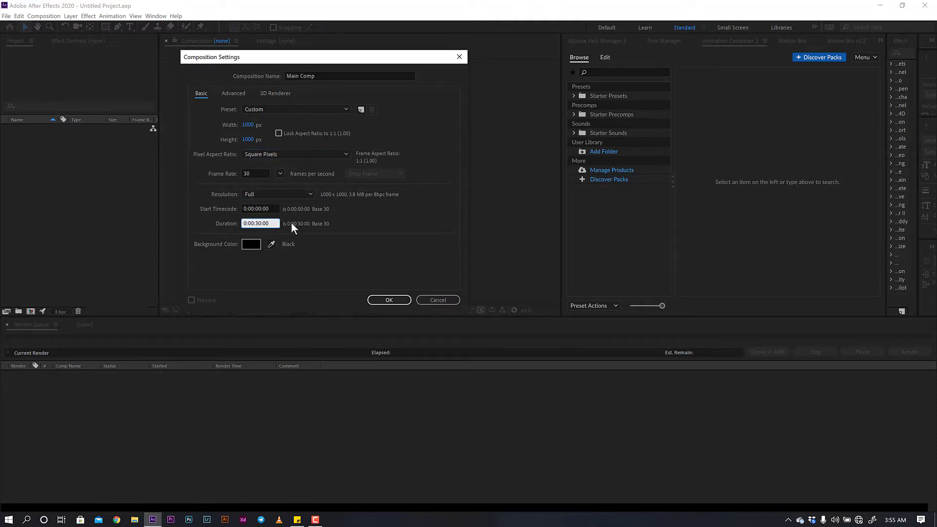
pyautogui.click(309, 239)
pyautogui.click(388, 298)
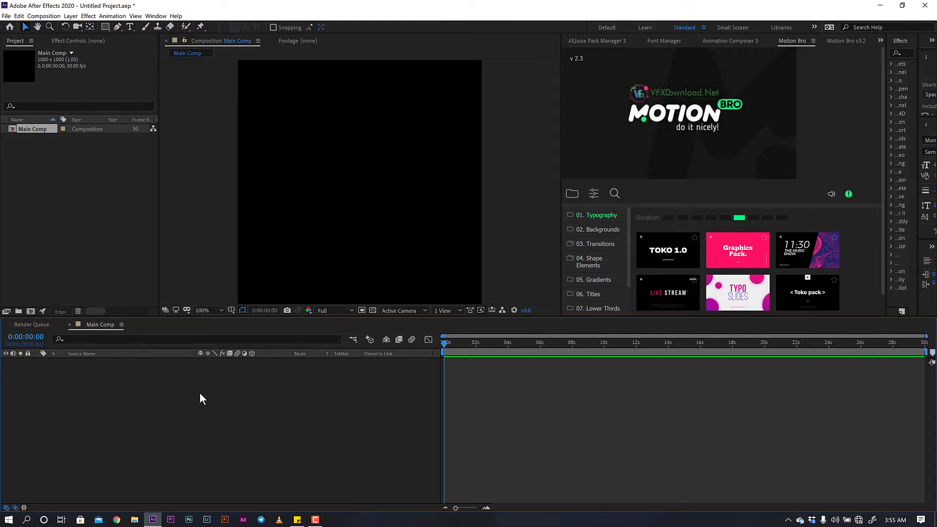
# - Add a full-frame white (FFFFFF) solid named BG and lock its layer
pyautogui.click(72, 17)
pyautogui.moveTo(183, 27)
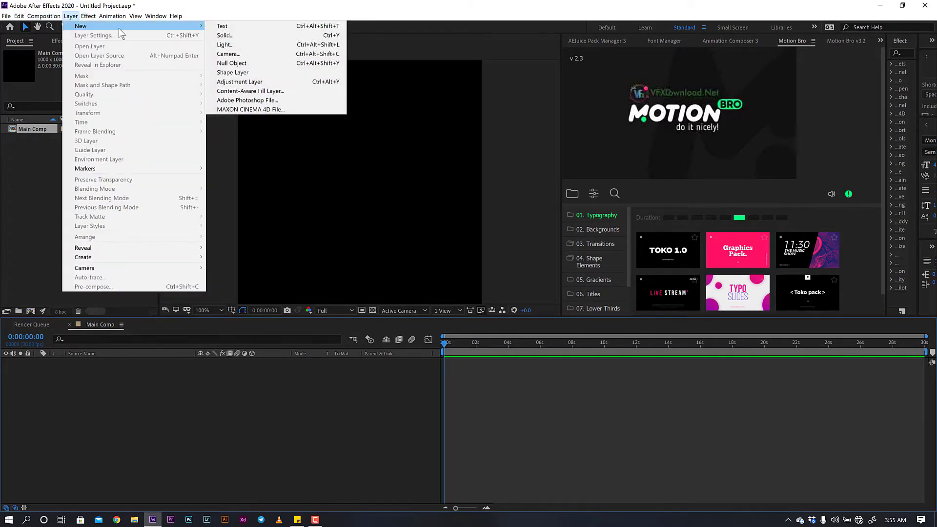
pyautogui.click(226, 35)
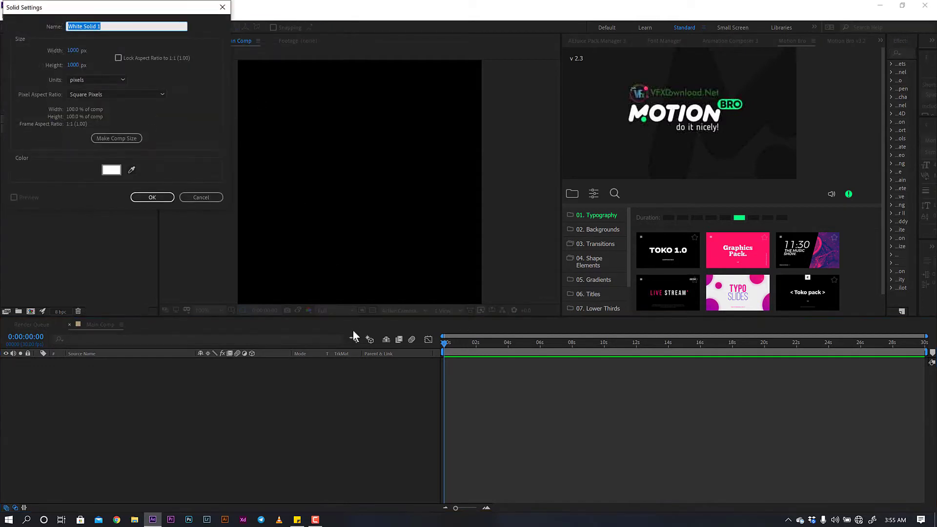
pyautogui.write('BG')
pyautogui.click(112, 171)
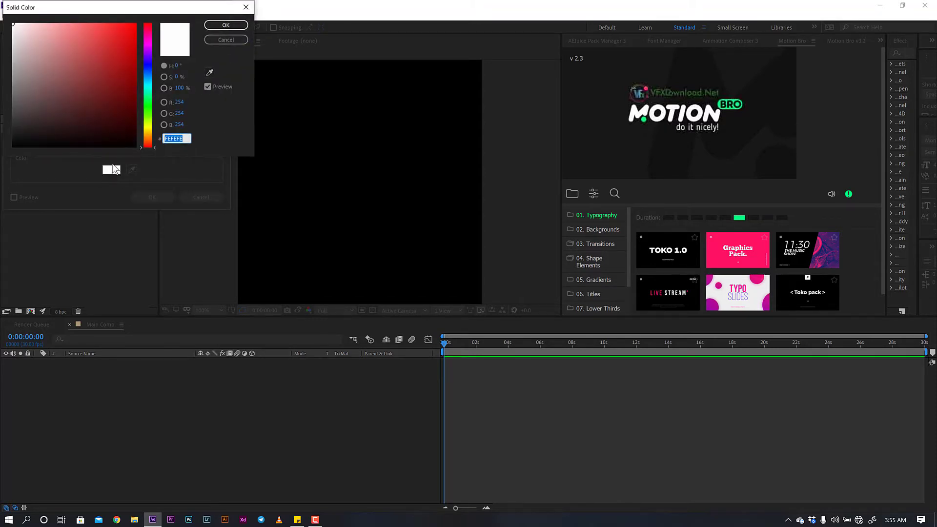
pyautogui.write('FFFFFF')
pyautogui.click(219, 26)
pyautogui.click(155, 198)
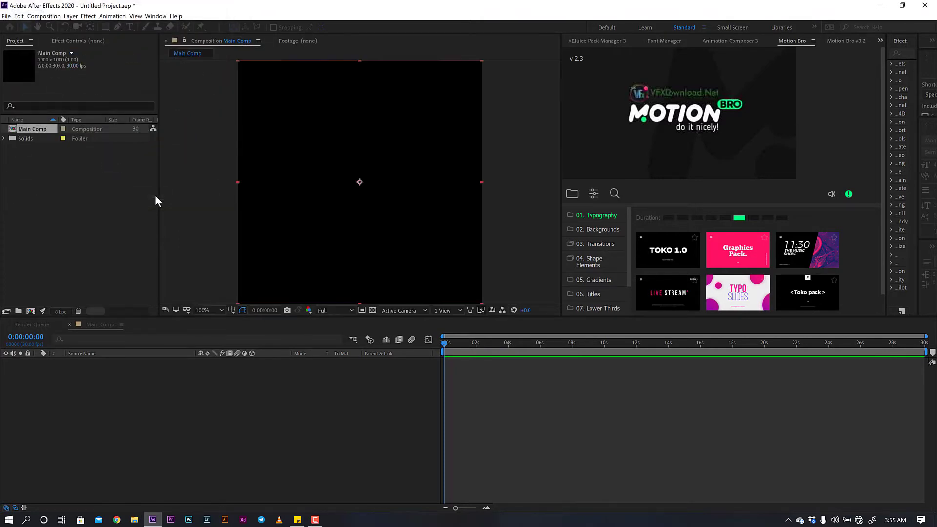
pyautogui.click(28, 362)
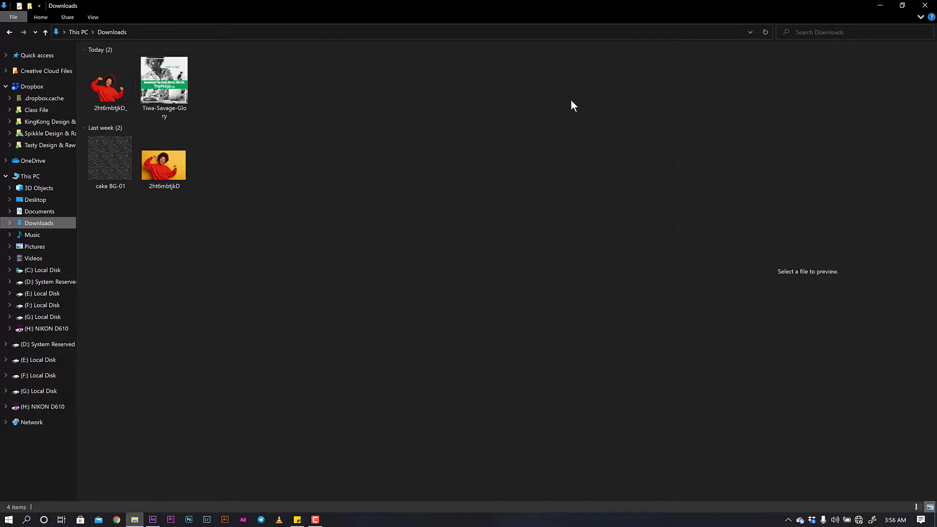
# - Drag the music track, red-shirt photo and cake pattern from Downloads into After Effects
pyautogui.click(160, 91)
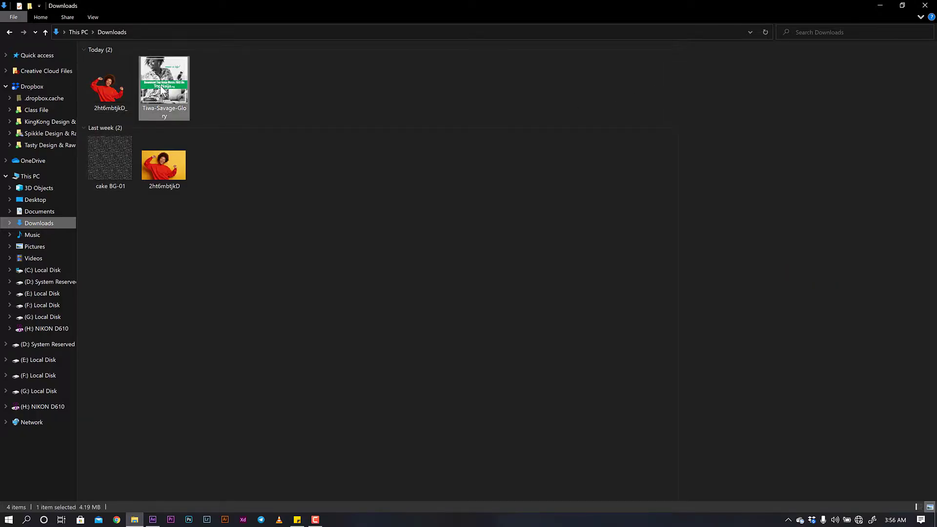
pyautogui.keyDown('ctrl'); pyautogui.click(130, 88); pyautogui.keyUp('ctrl')
pyautogui.keyDown('ctrl'); pyautogui.click(114, 158); pyautogui.keyUp('ctrl')
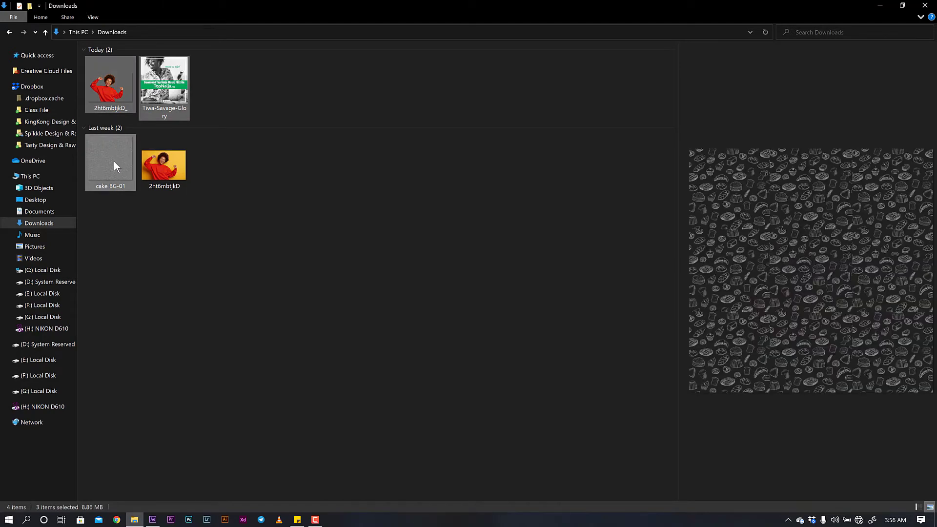
pyautogui.moveTo(114, 164); pyautogui.dragTo(76, 235)
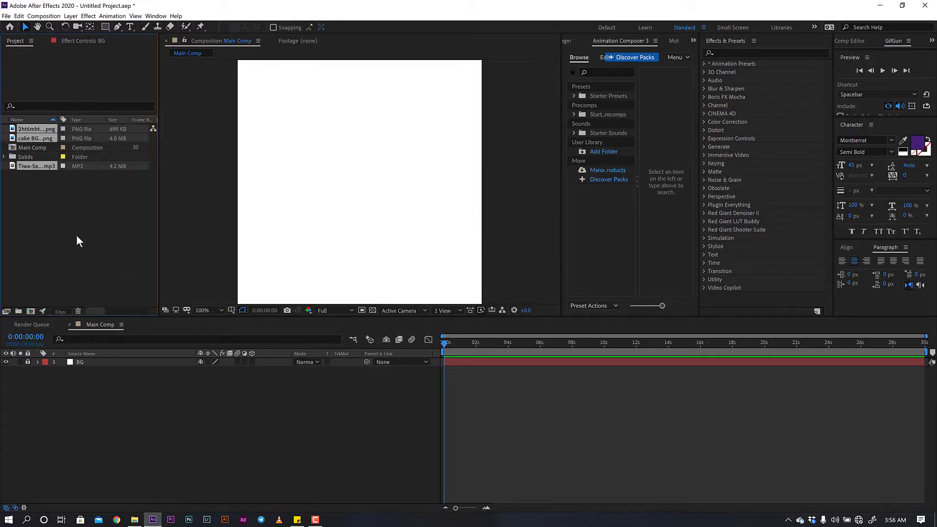
# - Import the Tasty Logo Only file via File > Import
pyautogui.rightClick(76, 221)
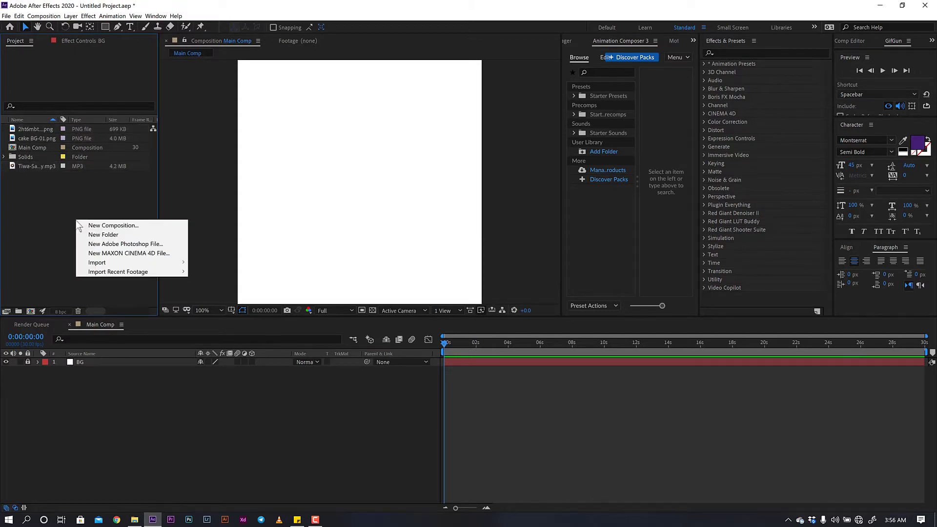
pyautogui.moveTo(135, 262)
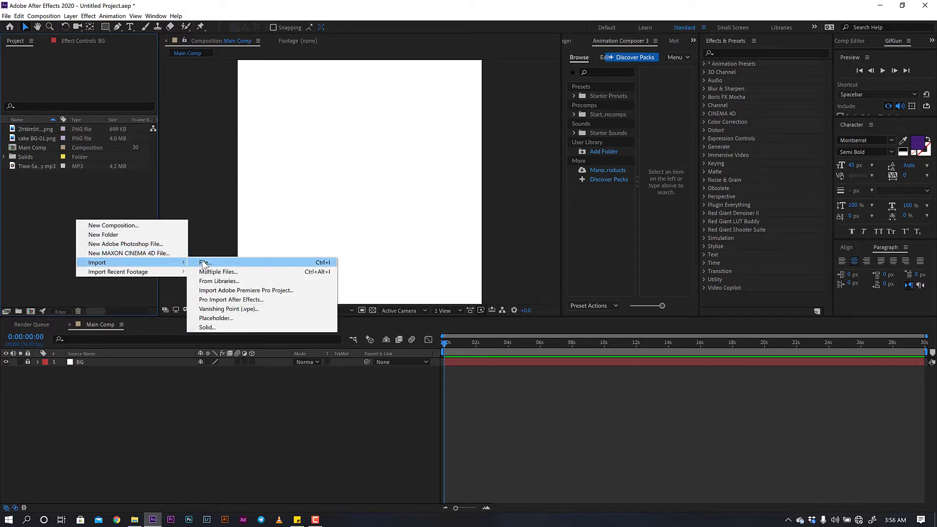
pyautogui.click(6, 17)
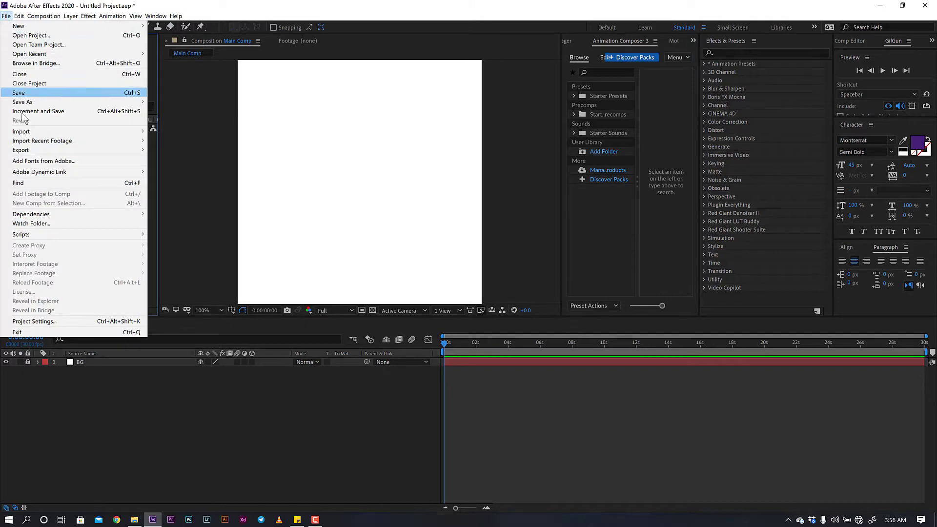
pyautogui.moveTo(50, 133)
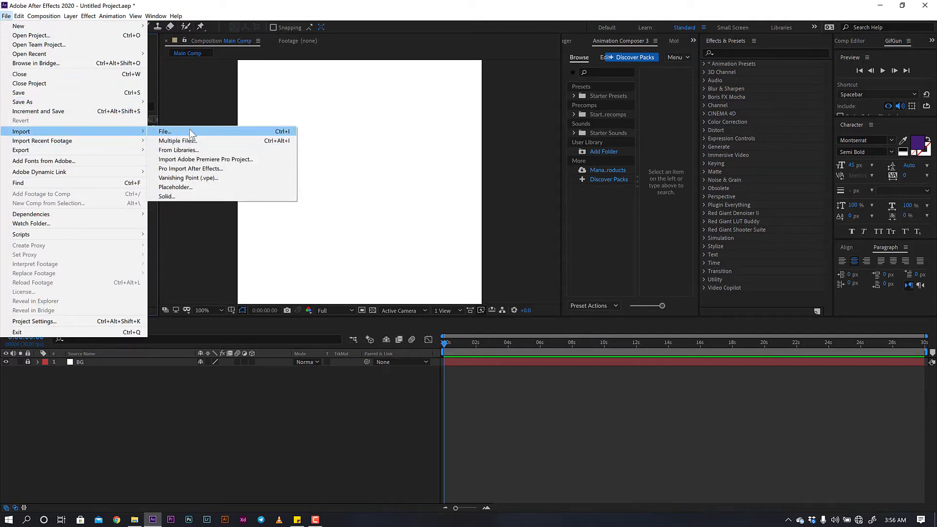
pyautogui.click(189, 130)
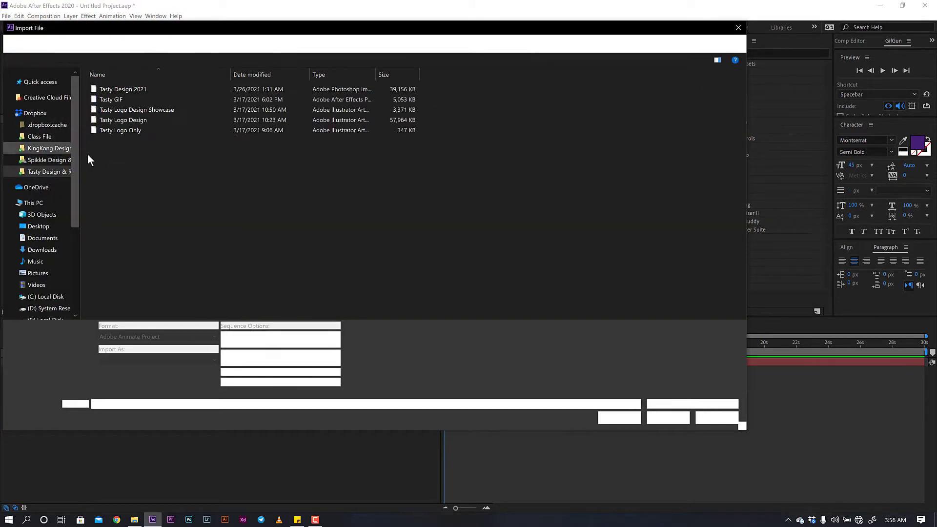
pyautogui.click(125, 130)
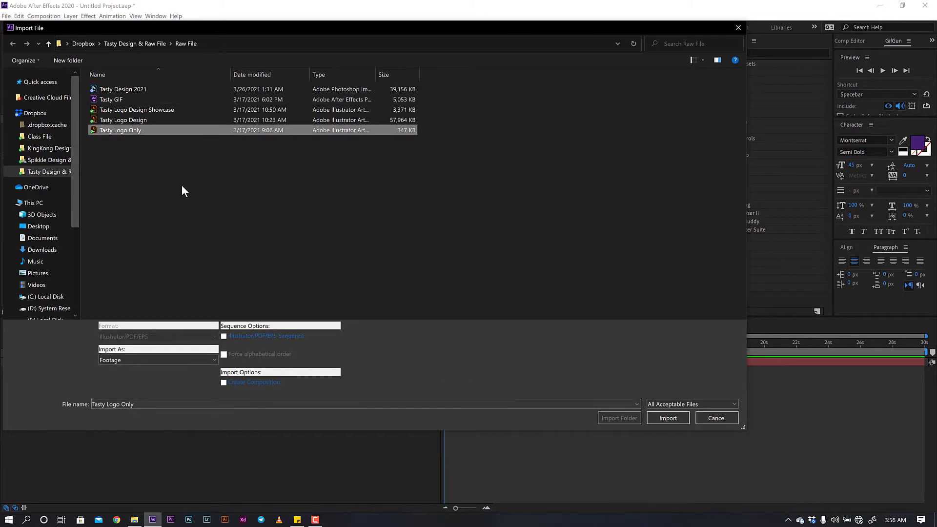
pyautogui.click(668, 418)
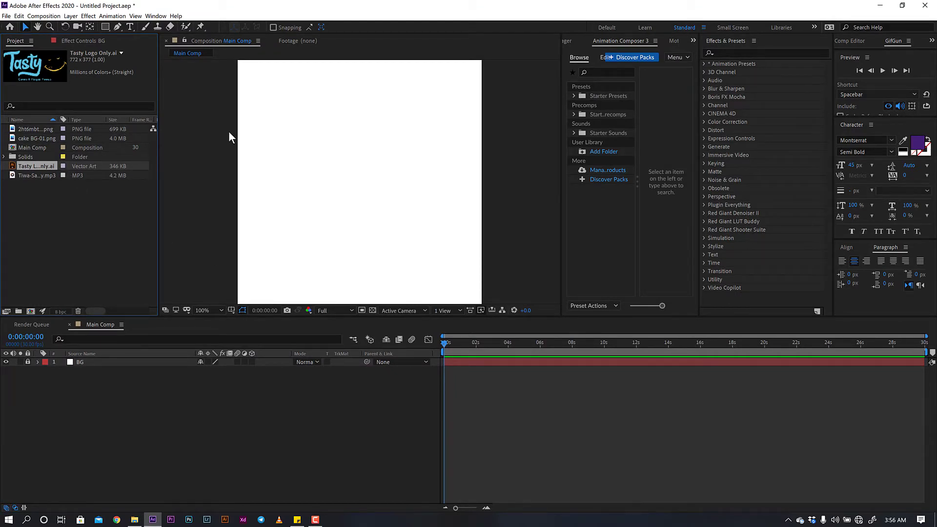
# - Enlarge the Composition viewer at 100% zoom and turn on rulers
pyautogui.press(',')
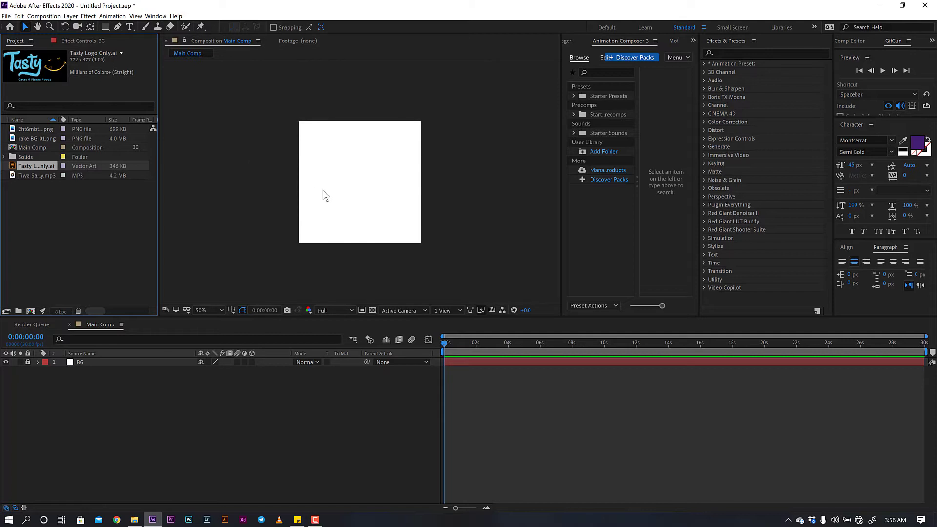
pyautogui.press('.')
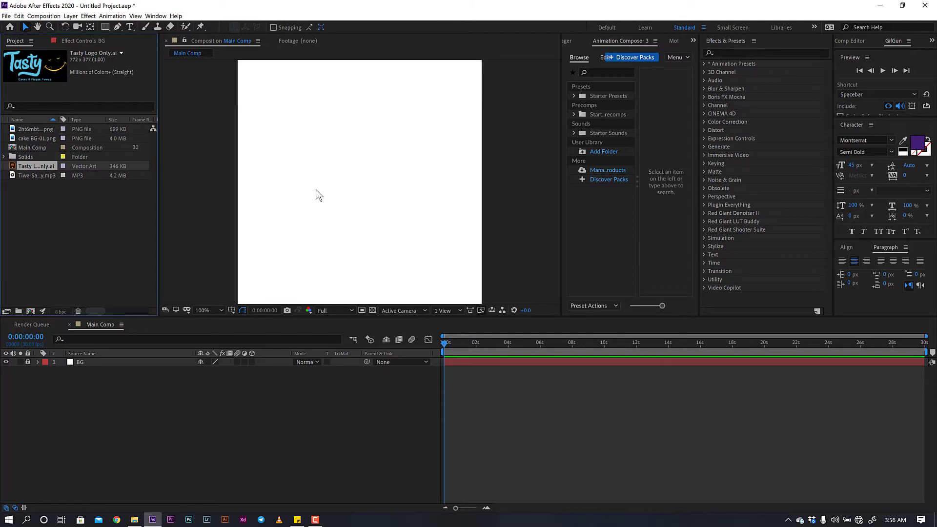
pyautogui.moveTo(329, 327); pyautogui.dragTo(328, 349)
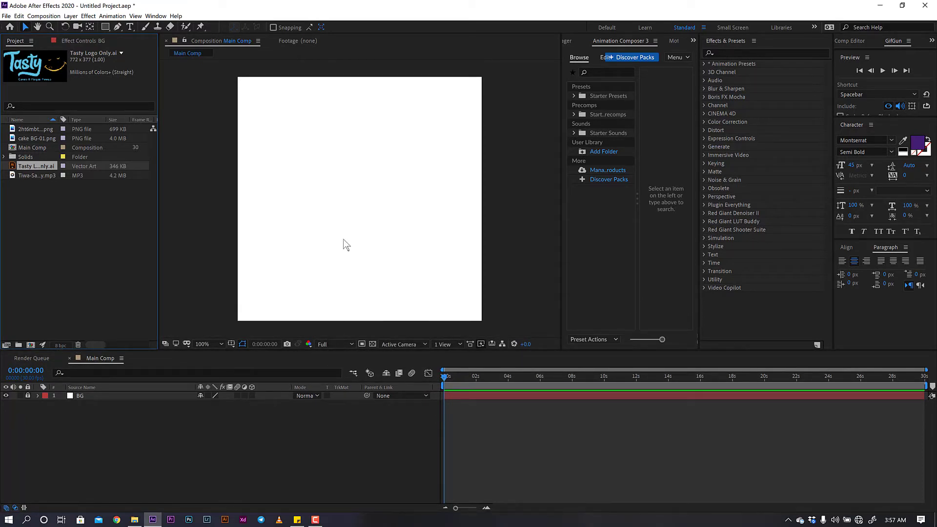
pyautogui.click(240, 141)
pyautogui.hotkey('ctrl', 'r')
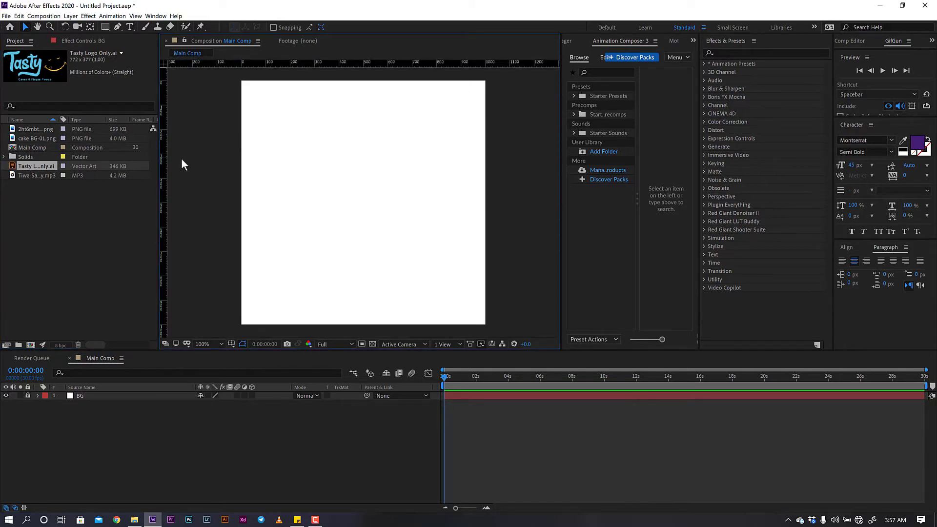
# - Place guides at the left, right and top canvas edges, then add the Tasty logo above BG
pyautogui.moveTo(168, 156); pyautogui.dragTo(251, 153)
pyautogui.moveTo(166, 159); pyautogui.dragTo(476, 167)
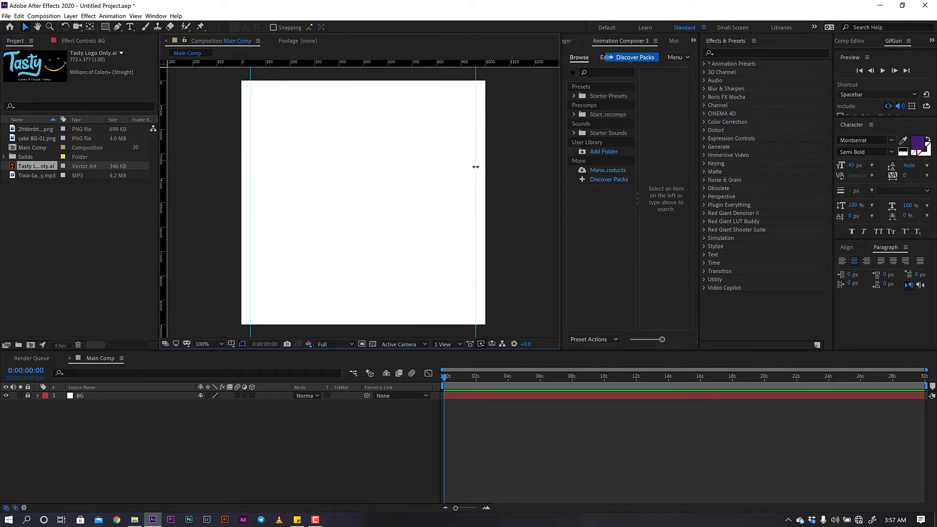
pyautogui.moveTo(383, 63); pyautogui.dragTo(385, 315)
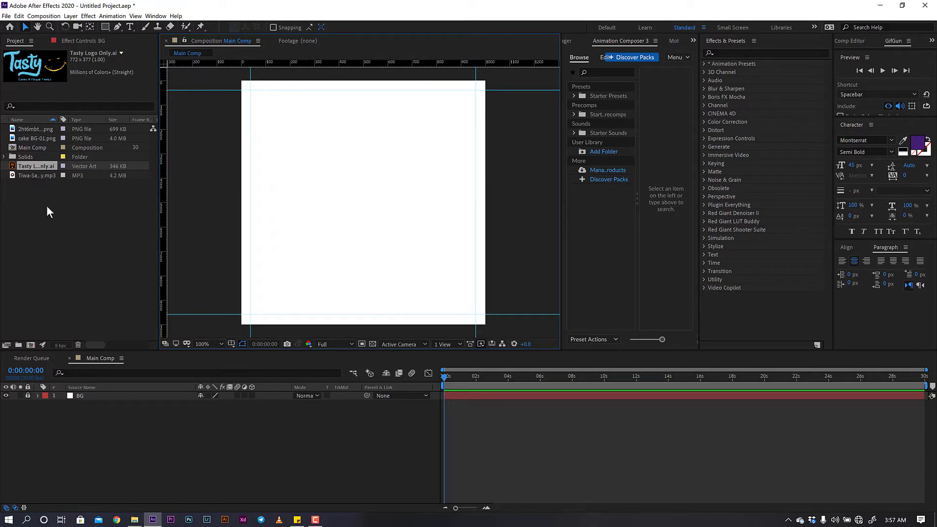
pyautogui.moveTo(35, 166); pyautogui.dragTo(94, 391)
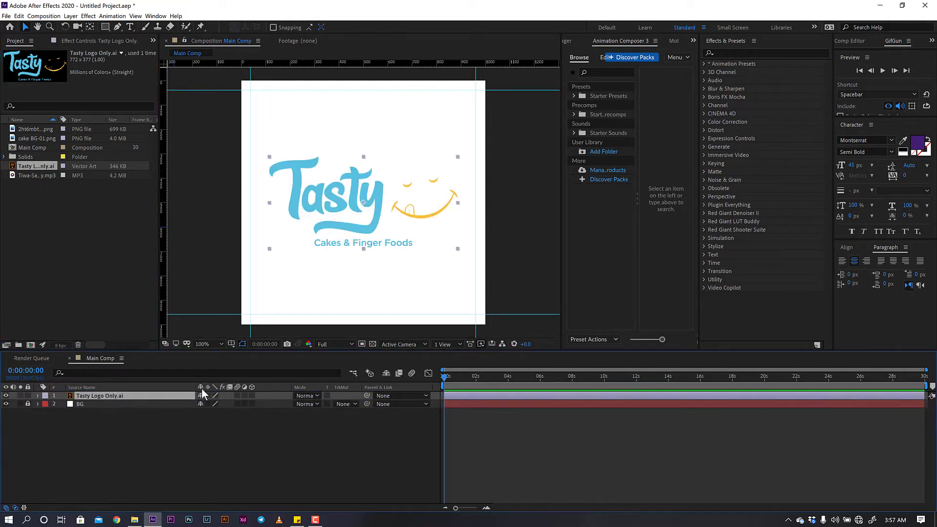
# - Scale the Tasty logo to 20% and position it in the top-right corner inside the guides
pyautogui.press('s')
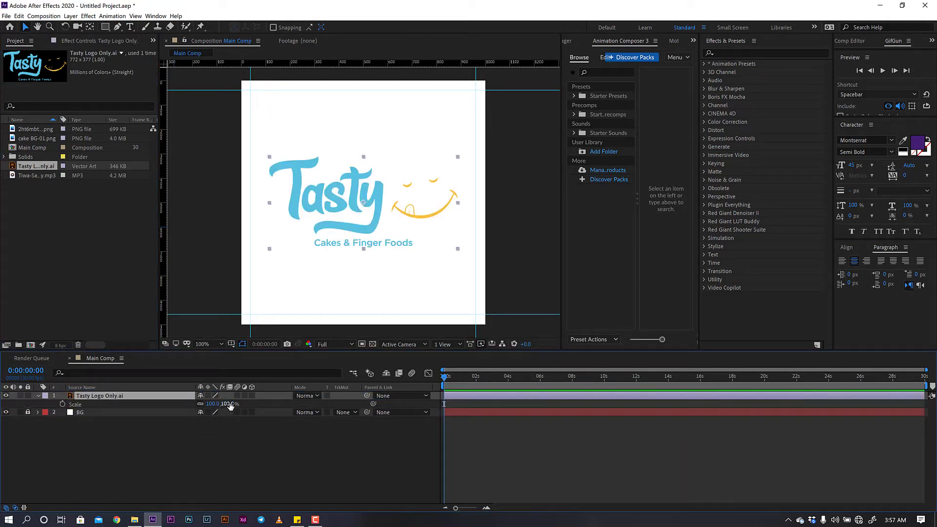
pyautogui.click(229, 404)
pyautogui.write('30')
pyautogui.press('Return')
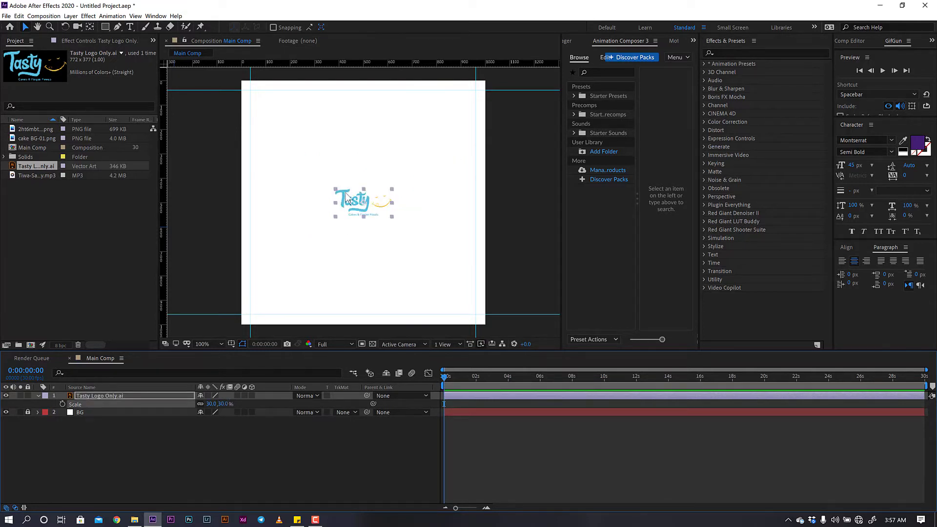
pyautogui.moveTo(348, 200); pyautogui.dragTo(431, 112)
pyautogui.click(224, 404)
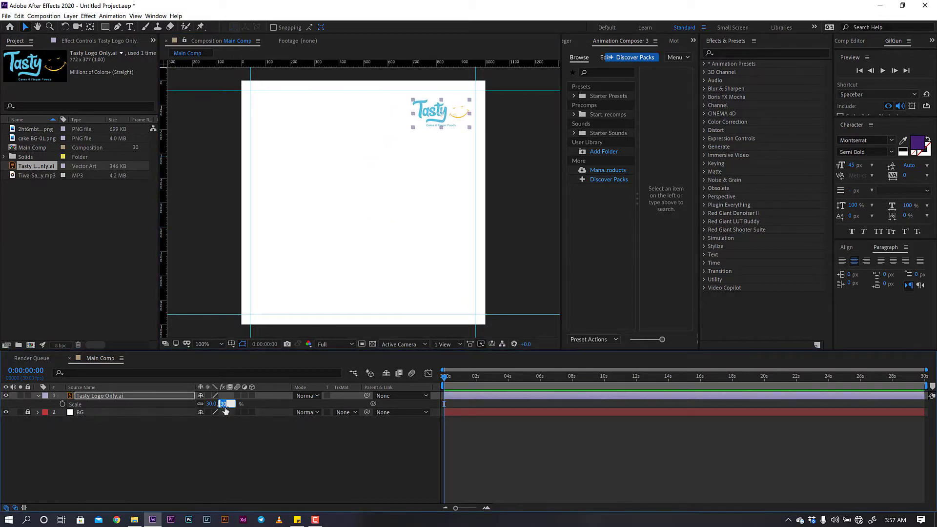
pyautogui.write('20')
pyautogui.press('Return')
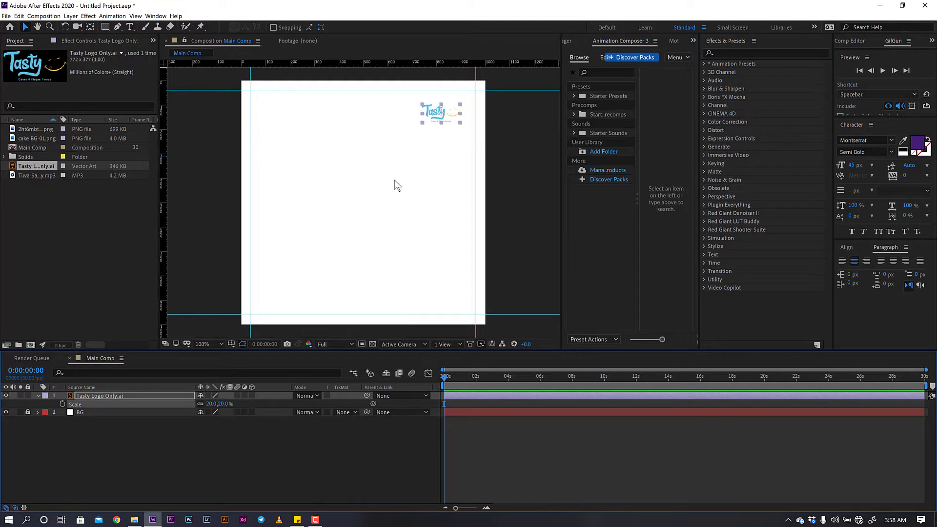
pyautogui.click(396, 181)
pyautogui.moveTo(441, 117); pyautogui.dragTo(451, 104)
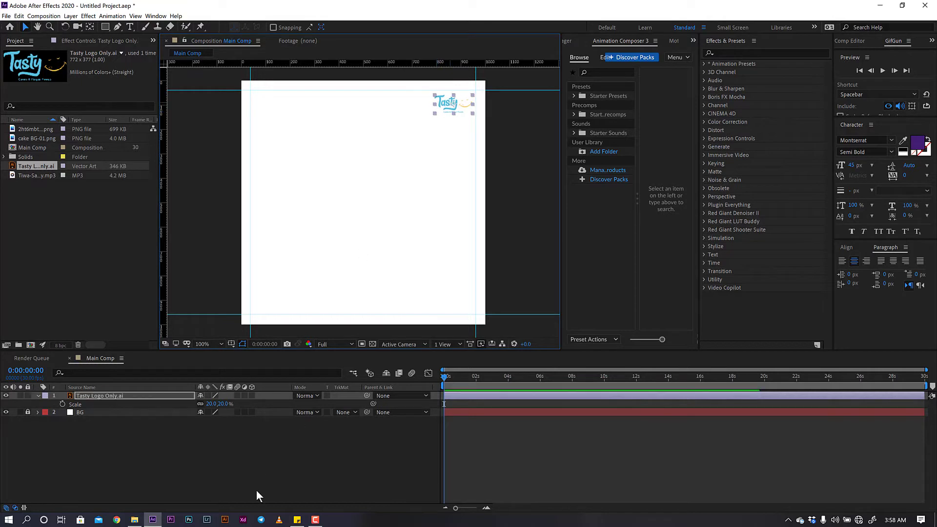
pyautogui.click(241, 472)
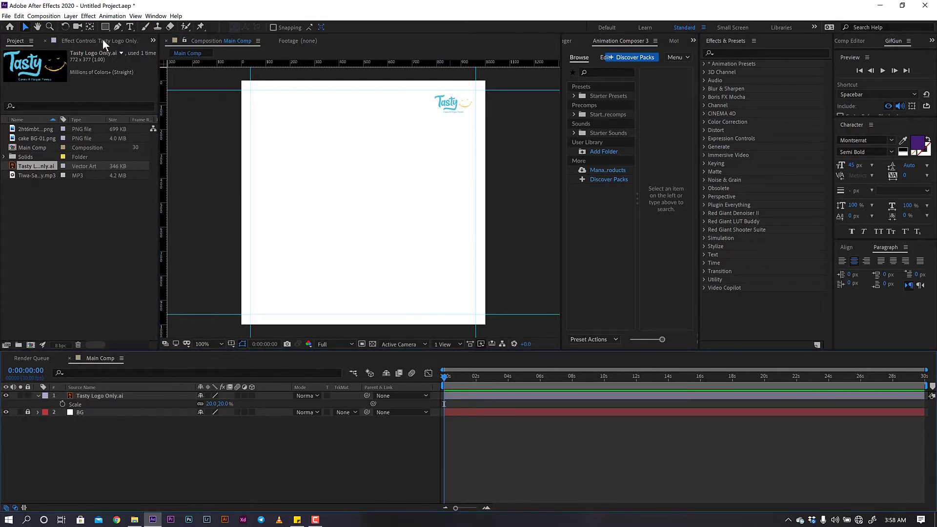
# - Type a left-aligned text block near the bottom-left: 'Contact' with the phone number below
pyautogui.click(130, 27)
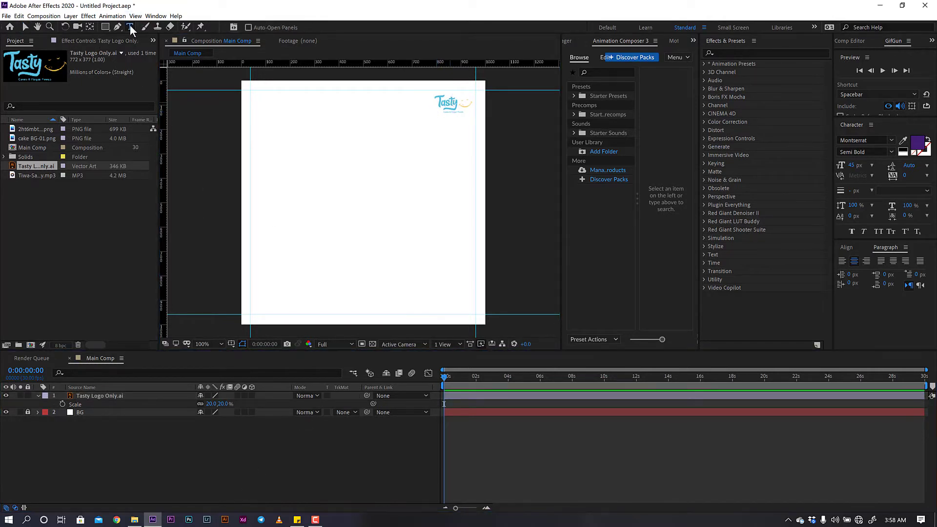
pyautogui.click(267, 295)
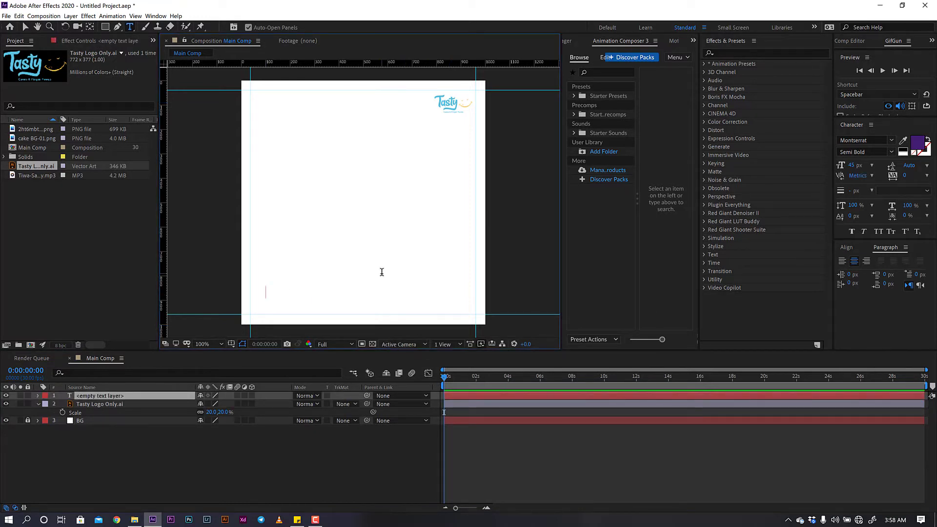
pyautogui.write('Contan')
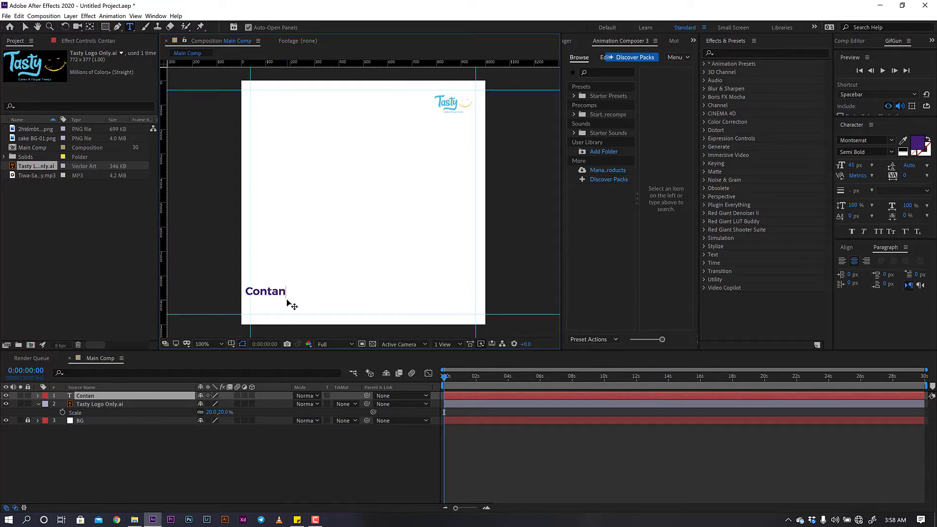
pyautogui.write('t')
pyautogui.press('BackSpace')
pyautogui.press('BackSpace')
pyautogui.press('BackSpace')
pyautogui.write('c')
pyautogui.write('t')
pyautogui.press('Return')
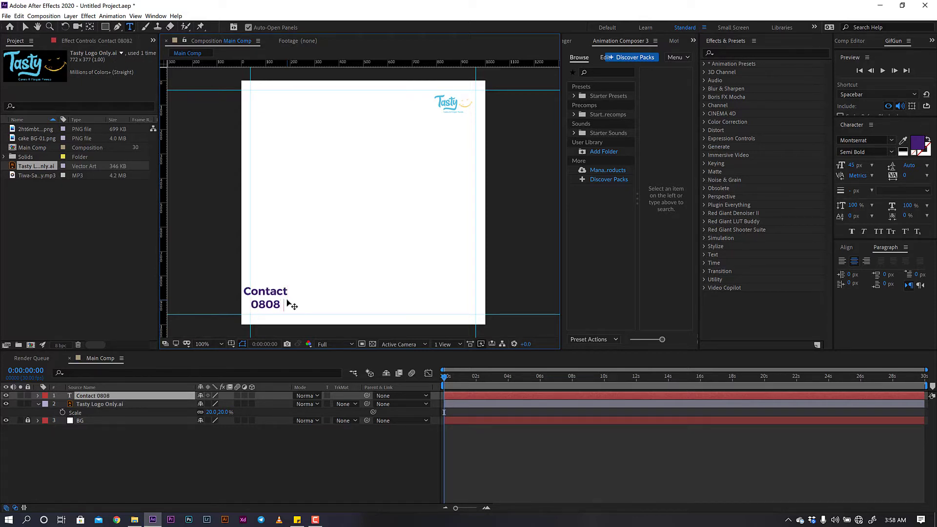
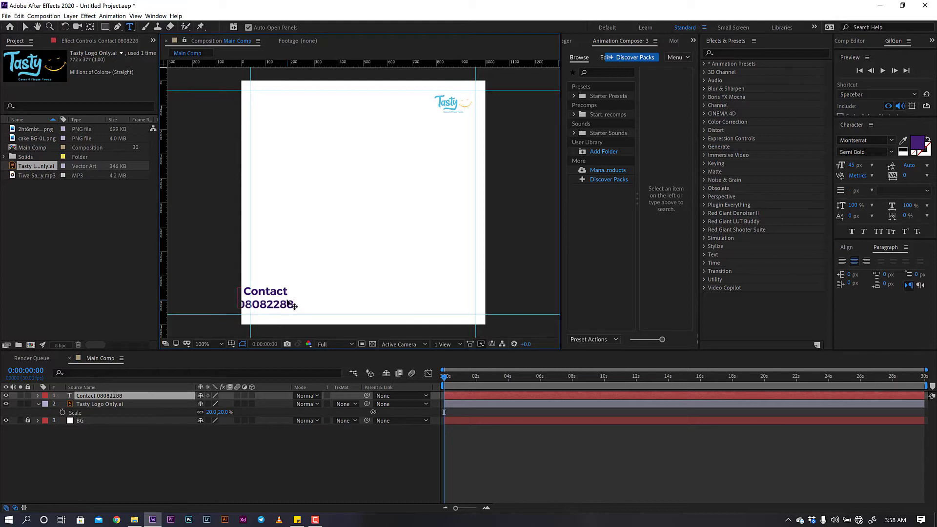
pyautogui.hotkey('ctrl', 'a')
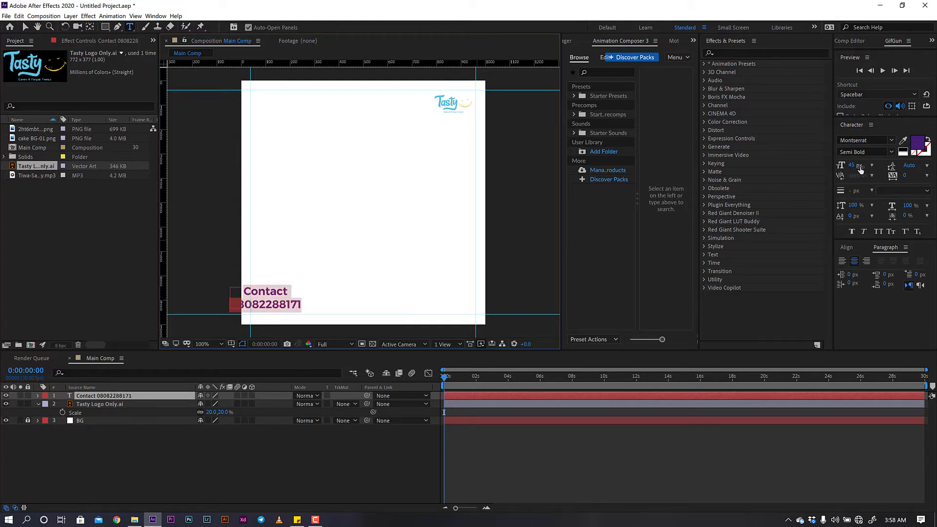
pyautogui.click(842, 261)
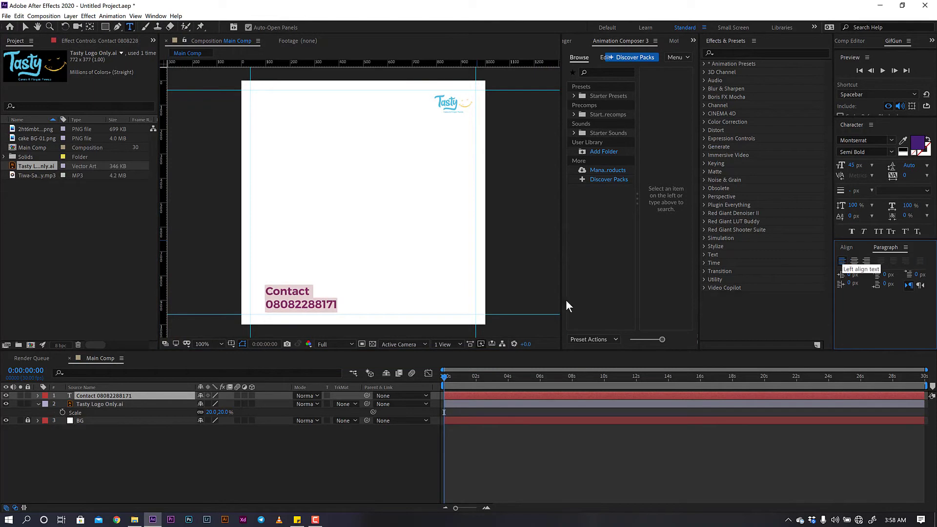
# - Set the whole contact text in Gotham Medium
pyautogui.click(315, 305)
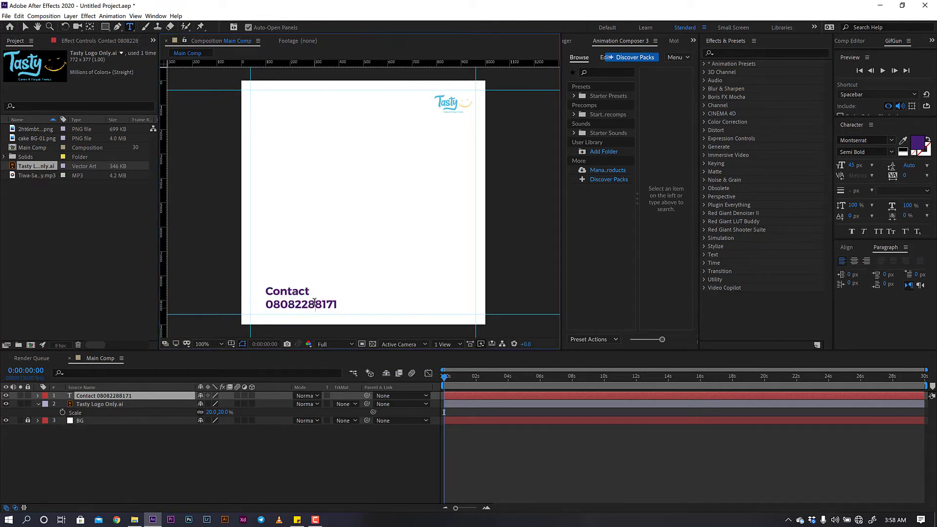
pyautogui.hotkey('ctrl', 'a')
pyautogui.click(873, 141)
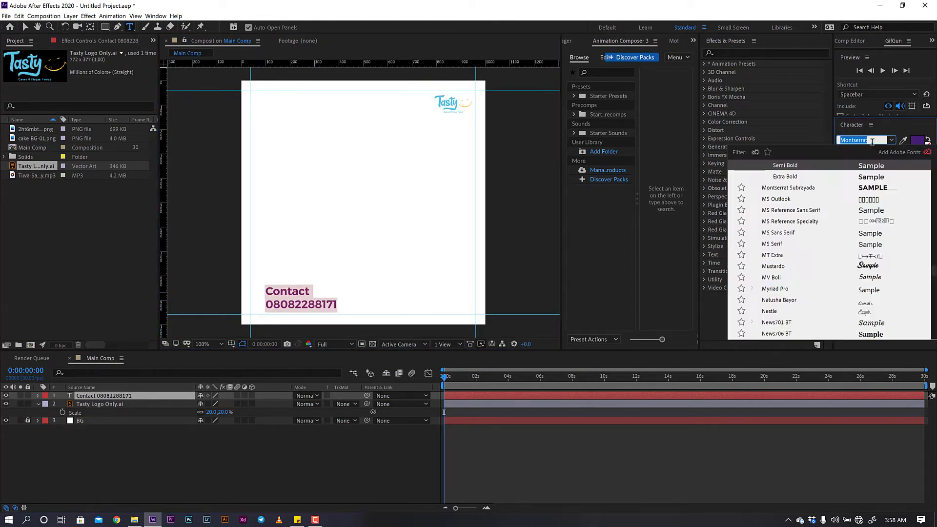
pyautogui.write('gotham')
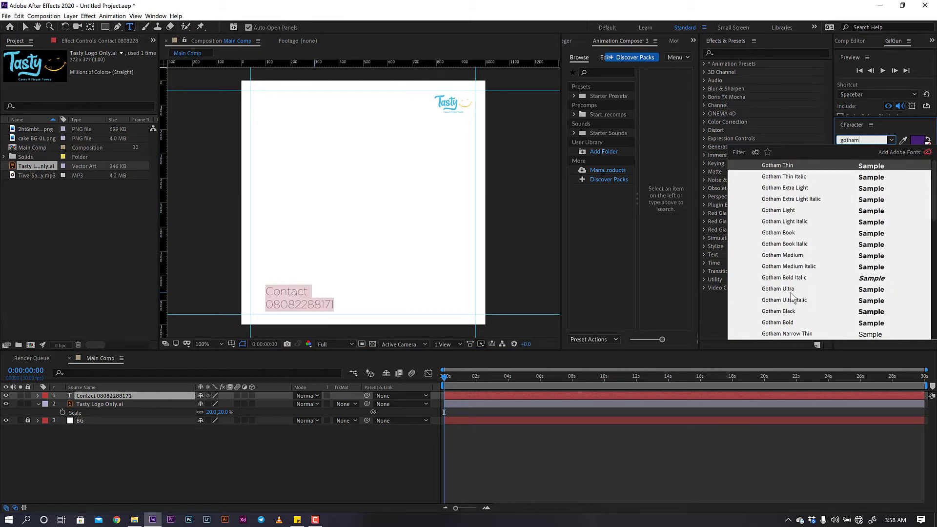
pyautogui.click(790, 255)
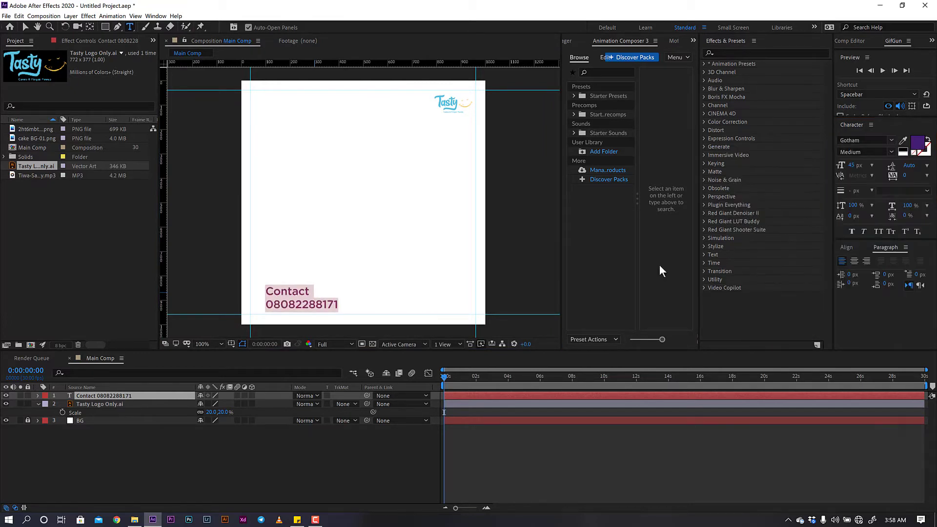
# - Change just the word 'Contact' to the Gotham Book weight
pyautogui.click(313, 291)
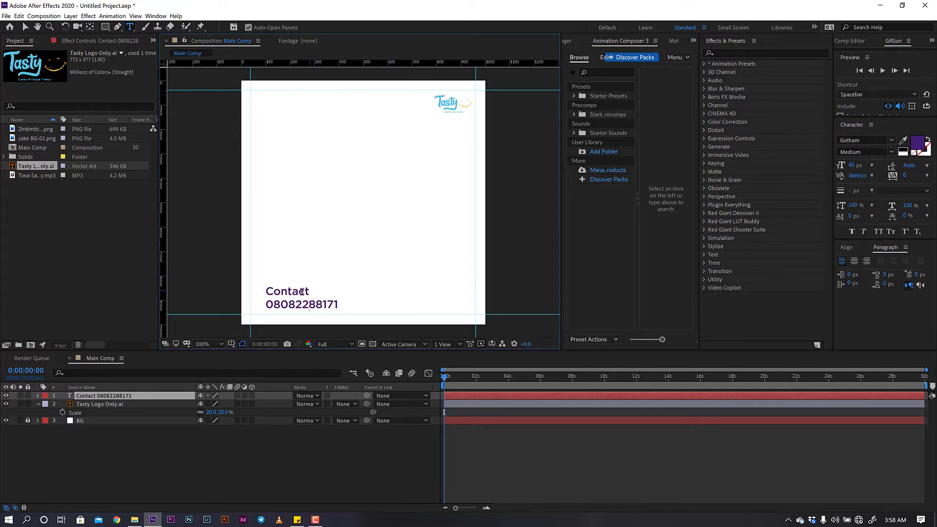
pyautogui.moveTo(313, 291); pyautogui.dragTo(261, 297)
pyautogui.moveTo(338, 306); pyautogui.dragTo(248, 303)
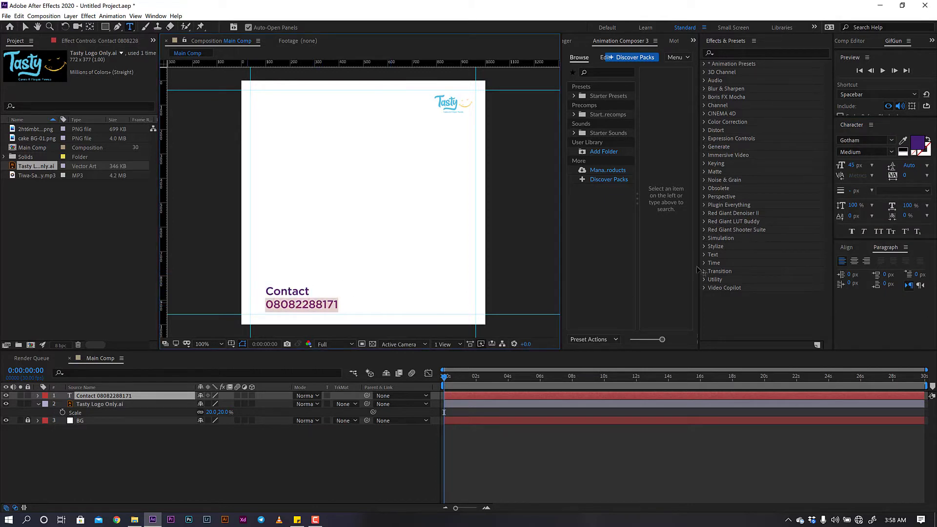
pyautogui.click(891, 153)
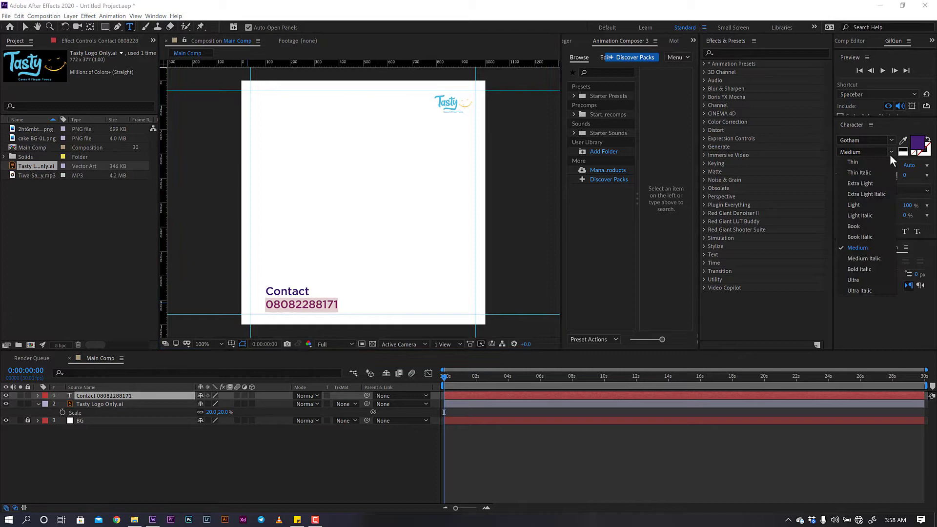
pyautogui.click(862, 247)
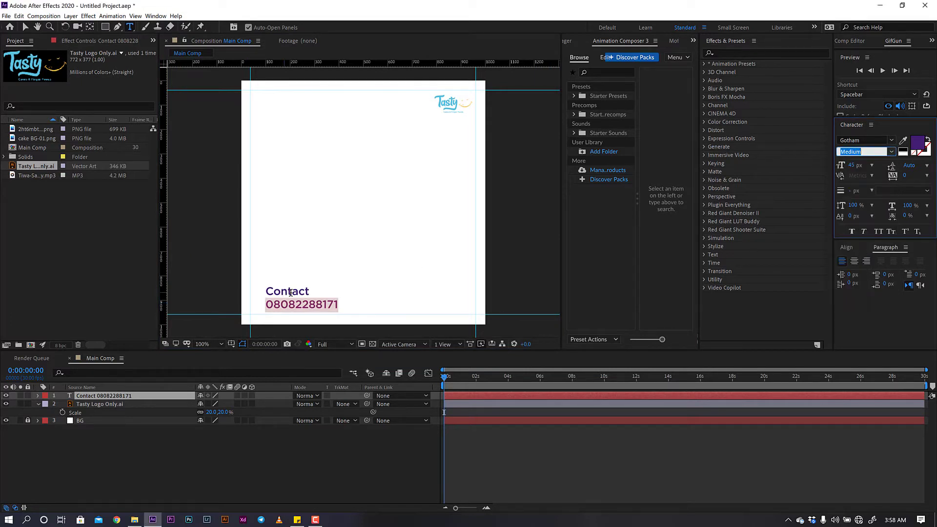
pyautogui.doubleClick(308, 291)
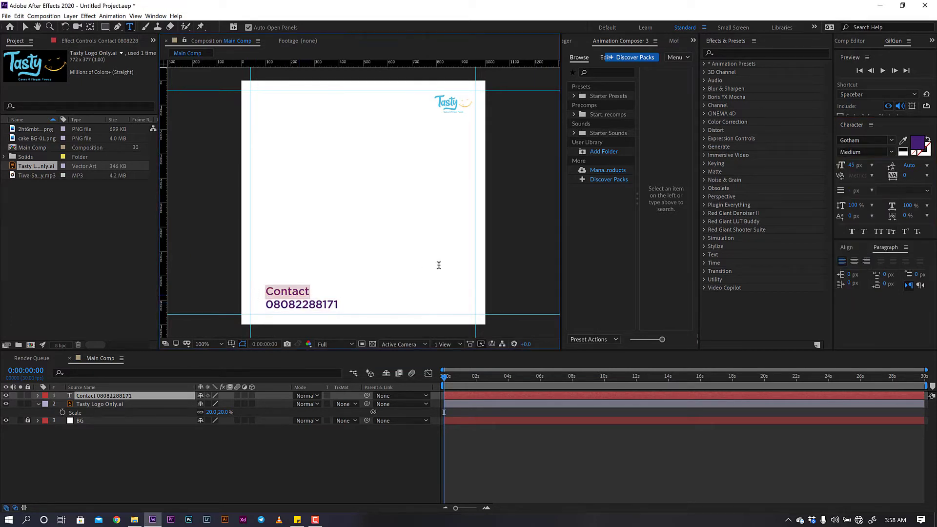
pyautogui.click(891, 153)
pyautogui.click(860, 225)
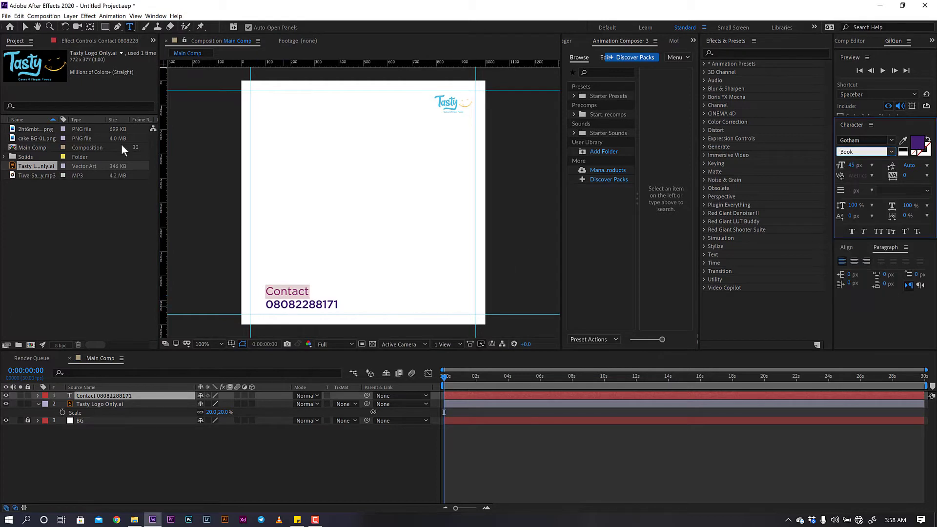
pyautogui.click(26, 26)
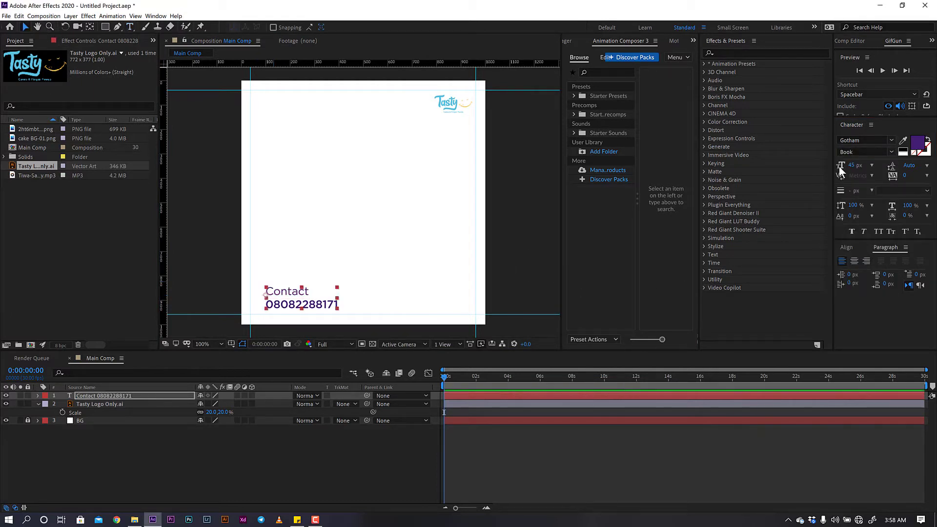
# - Make the contact text 24 px and nudge it toward the bottom-left corner
pyautogui.moveTo(852, 166); pyautogui.dragTo(832, 168)
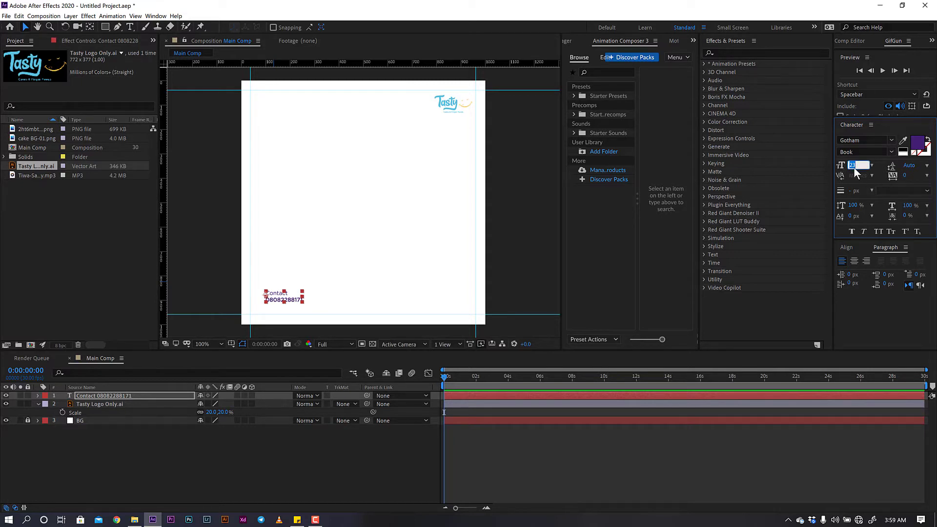
pyautogui.write('24')
pyautogui.press('Return')
pyautogui.moveTo(281, 297); pyautogui.dragTo(272, 301)
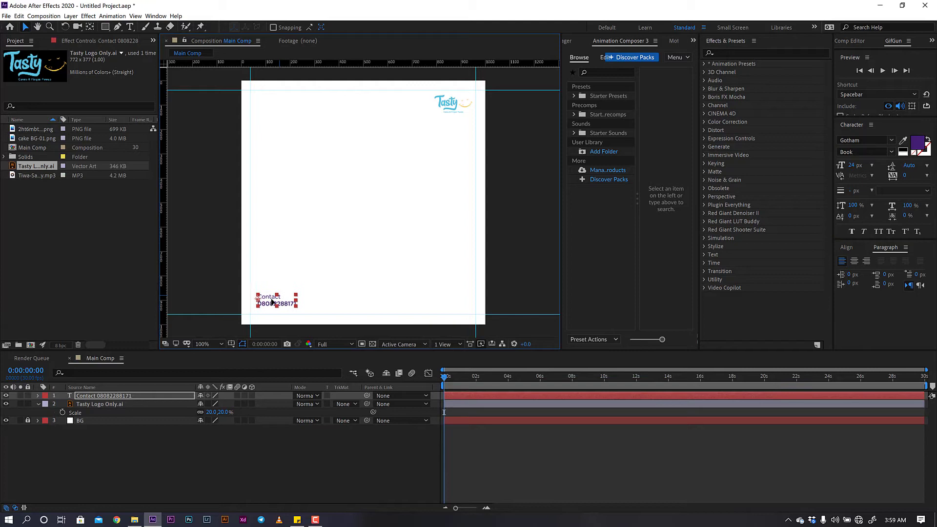
pyautogui.click(180, 471)
# - Set the contact text's line spacing to 24 px
pyautogui.click(274, 306)
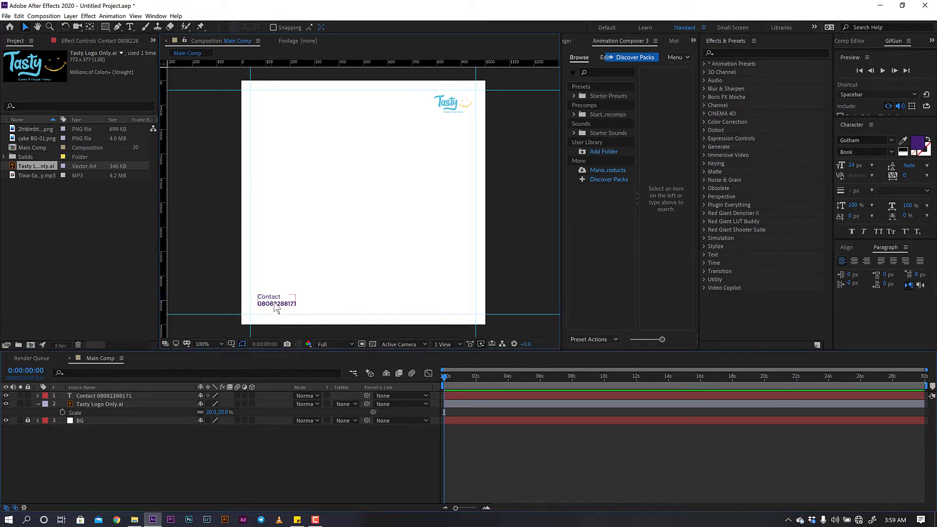
pyautogui.click(909, 167)
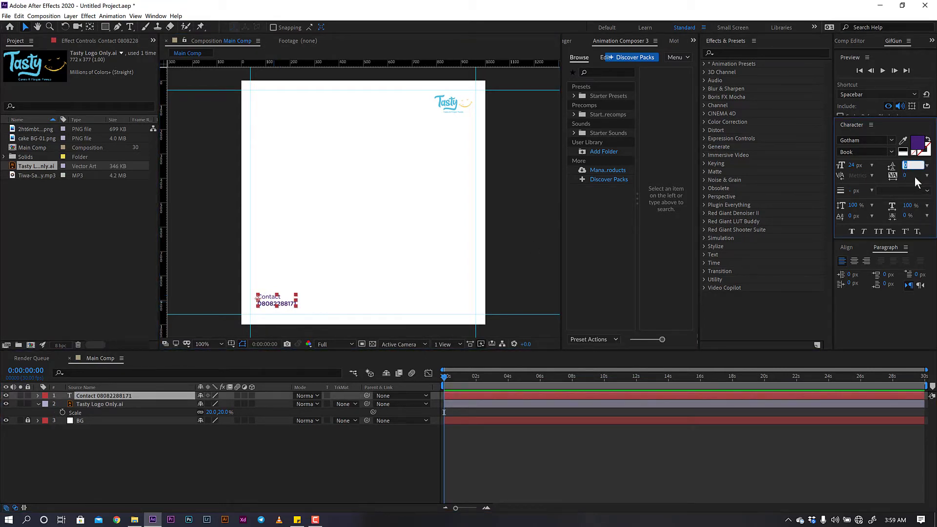
pyautogui.write('24')
pyautogui.press('Return')
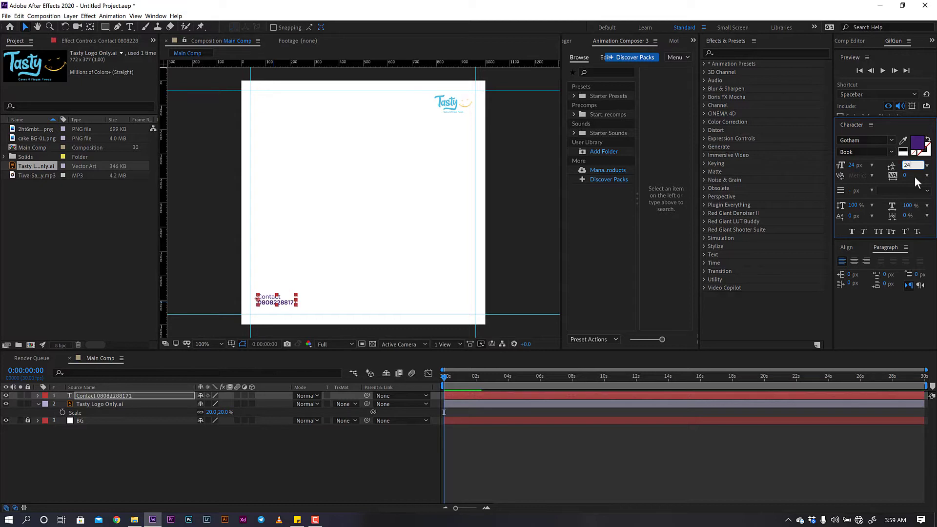
pyautogui.click(194, 493)
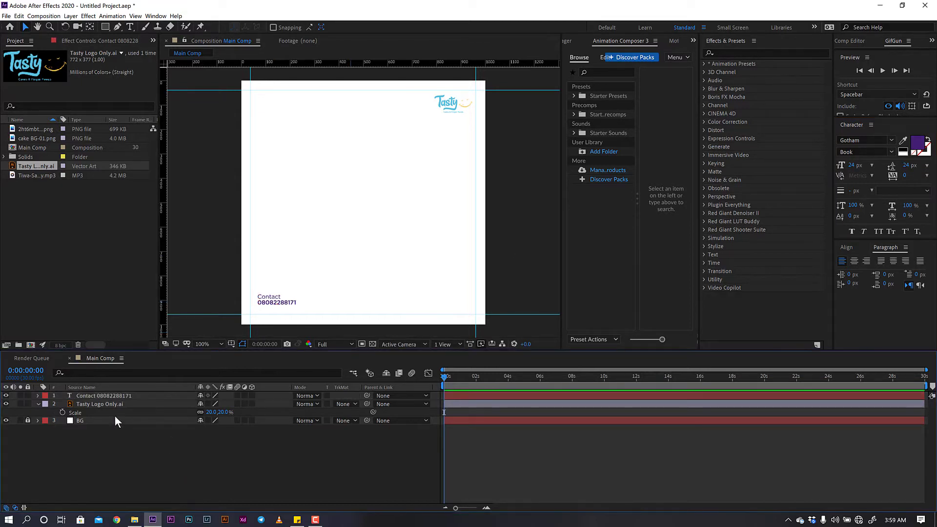
# - Duplicate the contact text layer and move the copy to the lower right
pyautogui.click(114, 396)
pyautogui.hotkey('ctrl', 'd')
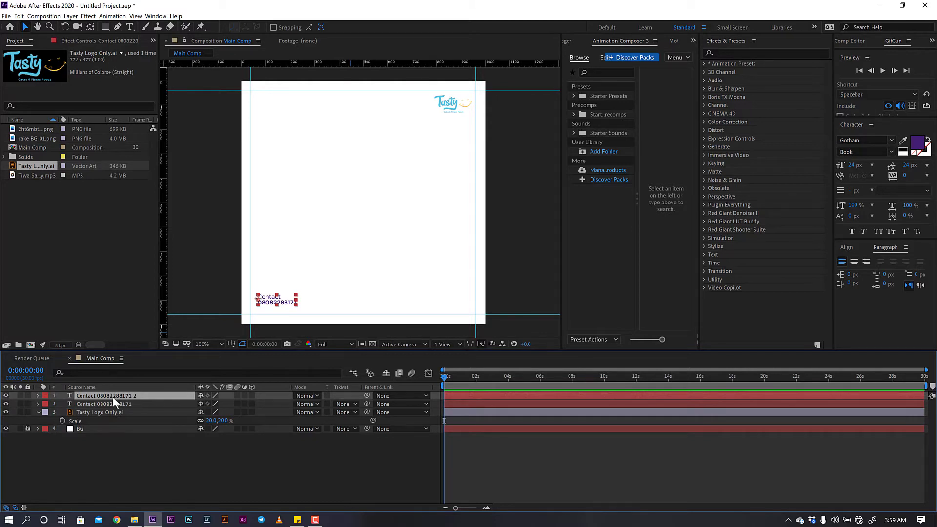
pyautogui.moveTo(275, 307); pyautogui.dragTo(443, 315)
# - Replace 'Contact' with 'Instagram' in the duplicated text
pyautogui.doubleClick(119, 393)
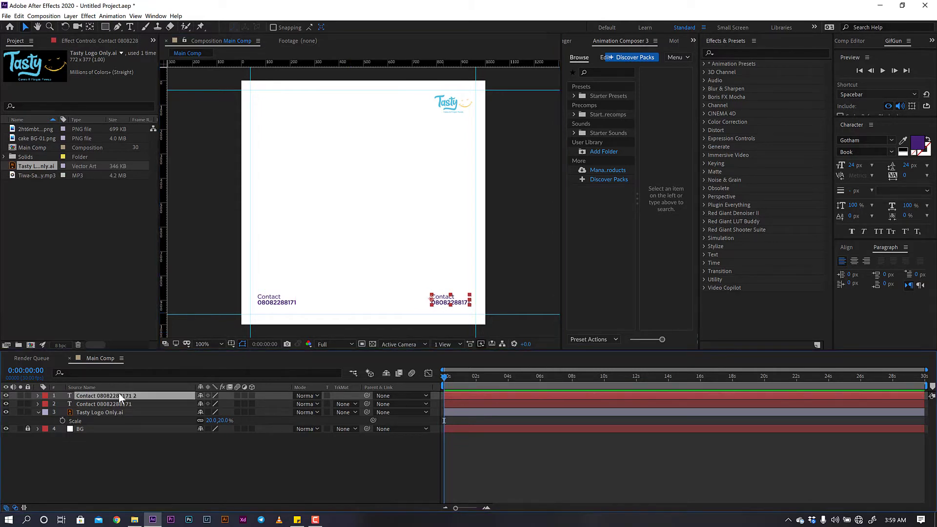
pyautogui.click(129, 25)
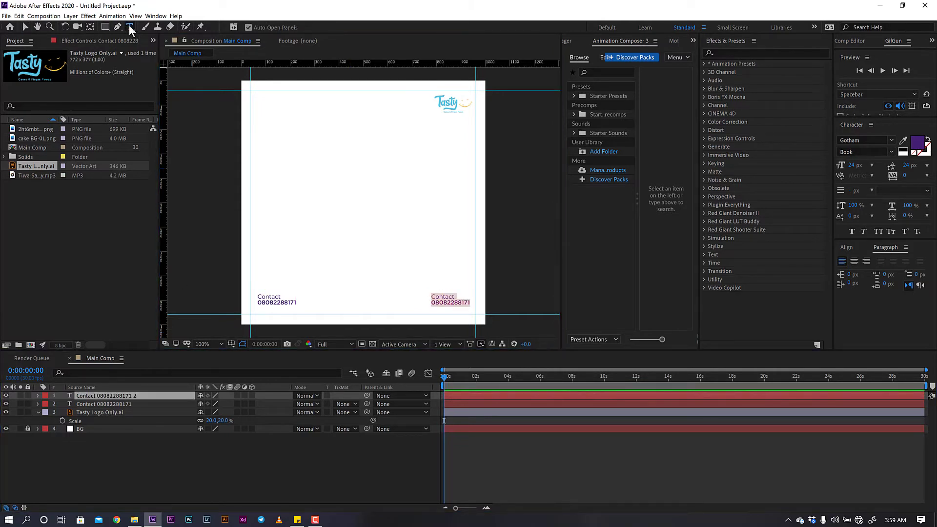
pyautogui.click(453, 297)
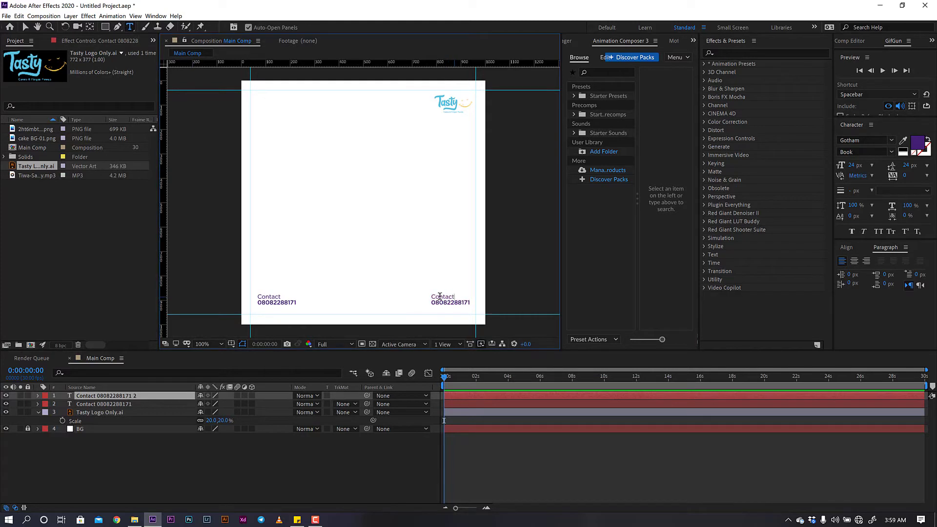
pyautogui.moveTo(439, 296); pyautogui.dragTo(430, 296)
pyautogui.press('BackSpace')
pyautogui.write('I')
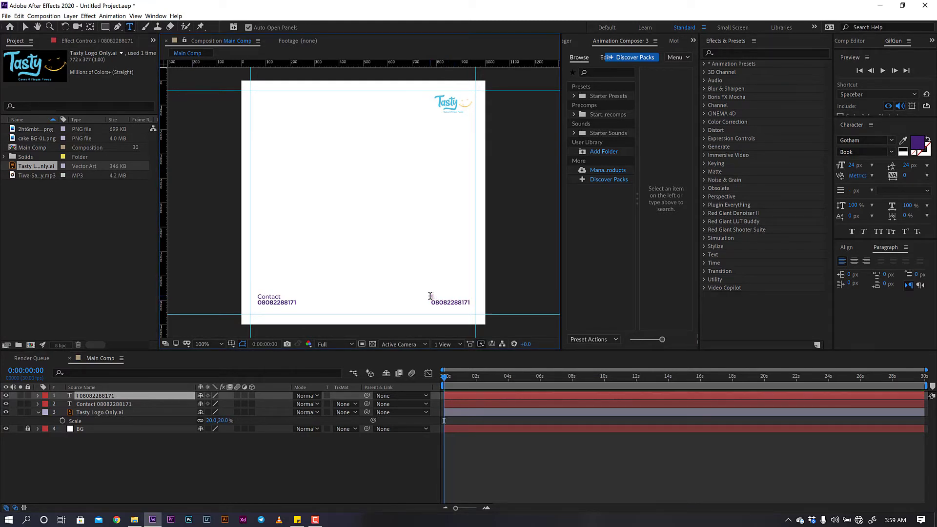
pyautogui.write('nstagram')
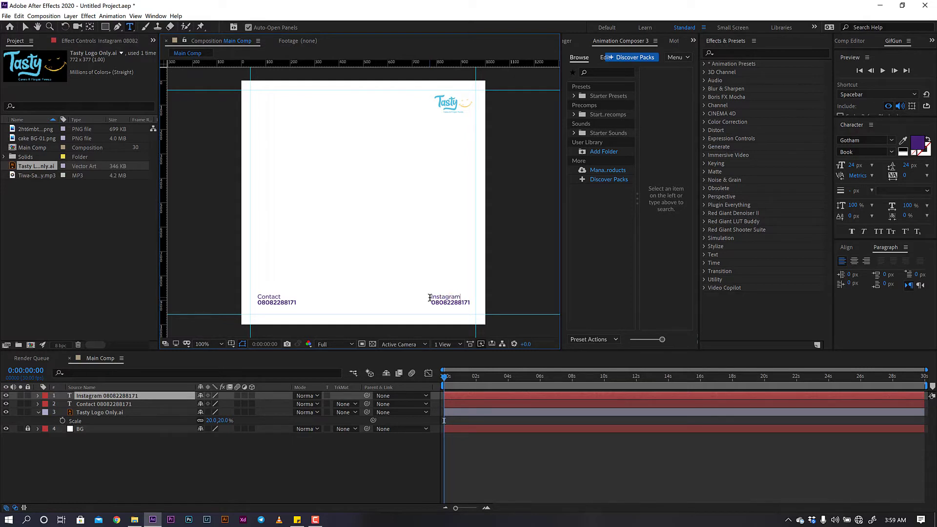
# - Replace the phone number line with the Instagram handle
pyautogui.click(432, 301)
pyautogui.moveTo(432, 300); pyautogui.dragTo(478, 305)
pyautogui.click(27, 27)
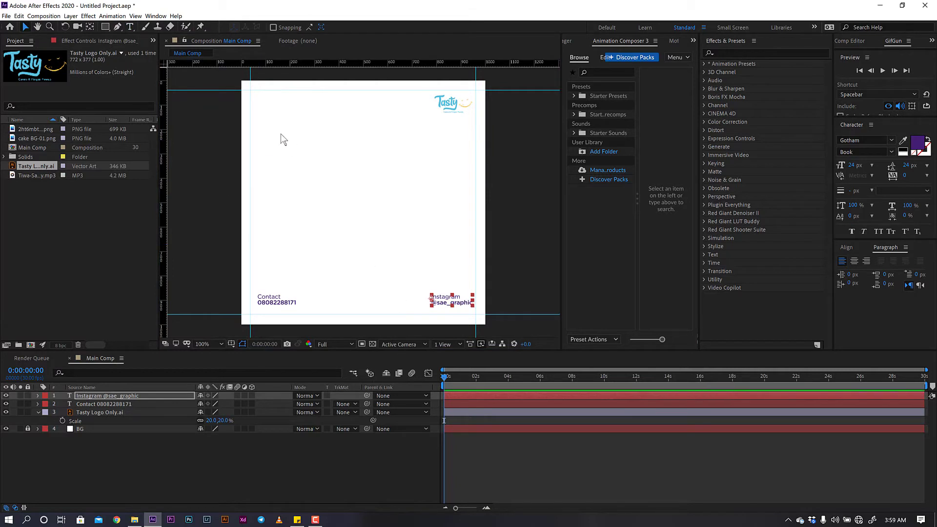
pyautogui.click(129, 27)
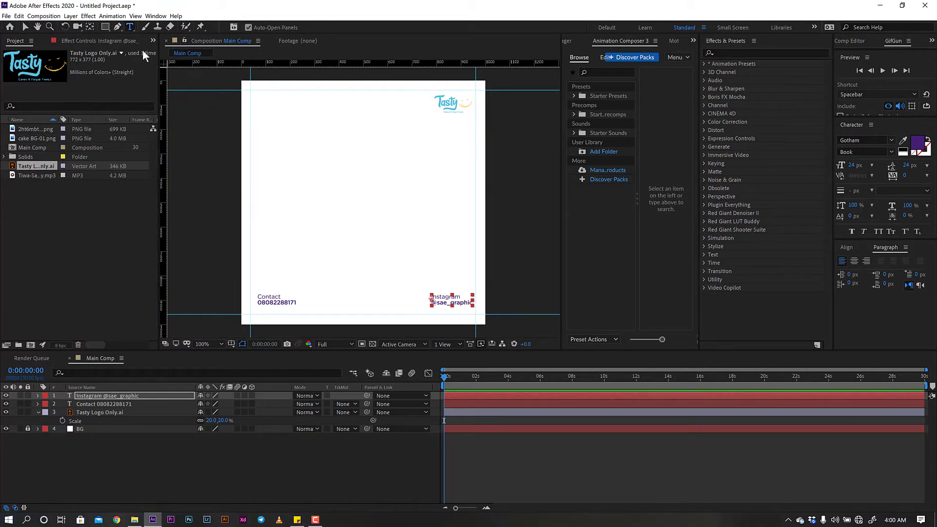
# - Type WED NES DAY on three lines at the top-left and set its size to 40 px
pyautogui.click(266, 111)
pyautogui.write('WED')
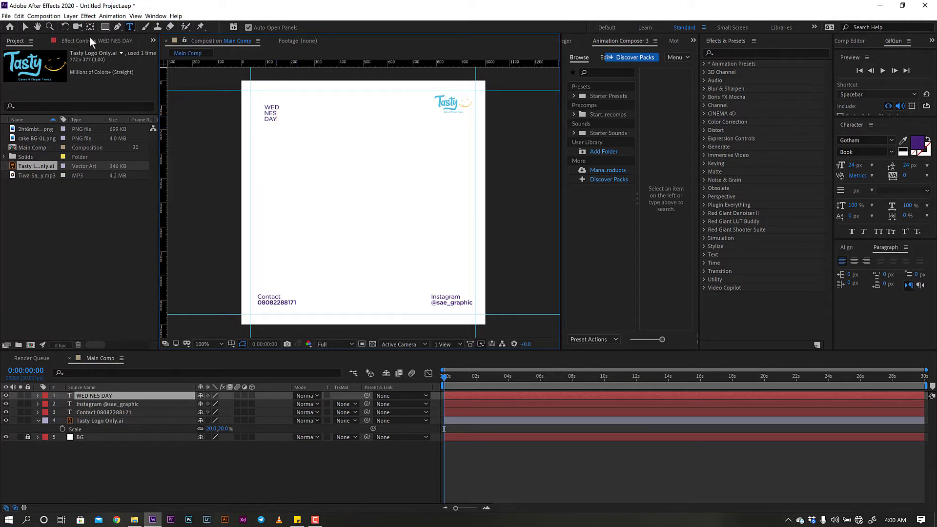
pyautogui.click(29, 28)
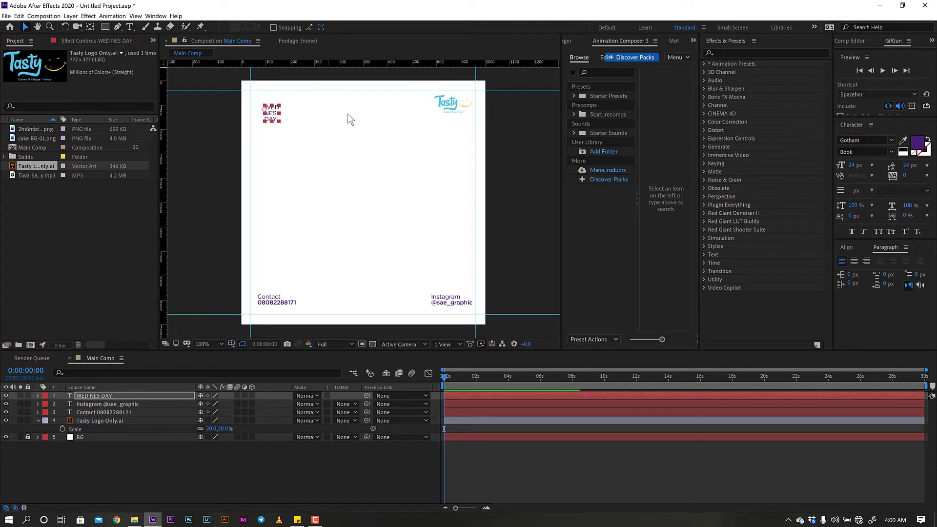
pyautogui.click(852, 165)
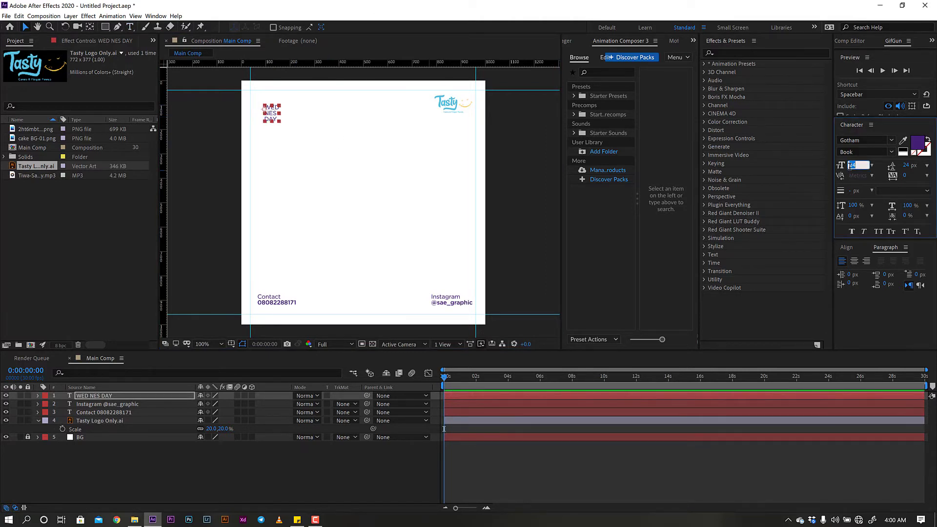
pyautogui.write('40')
pyautogui.press('Return')
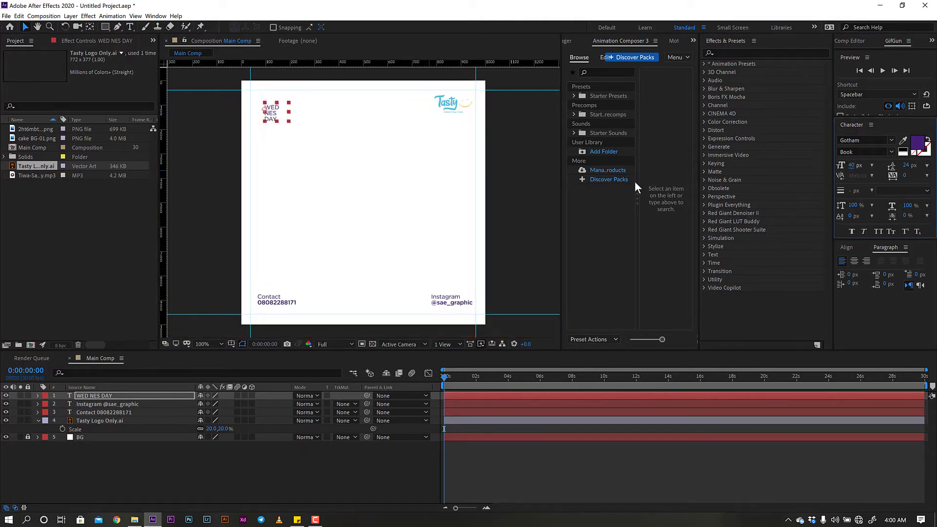
# - Give the text 40 px leading, centre-align it, and move it into the top-left corner
pyautogui.click(907, 165)
pyautogui.write('40')
pyautogui.press('Return')
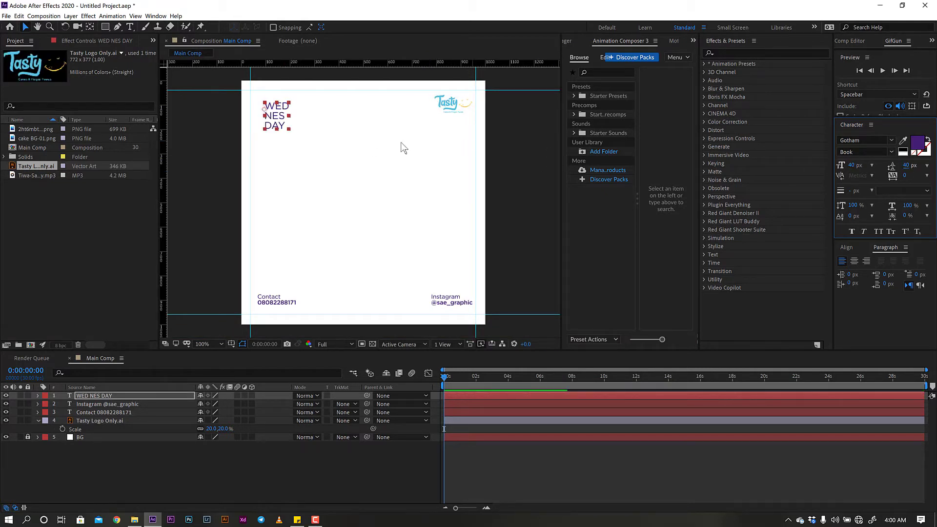
pyautogui.click(858, 263)
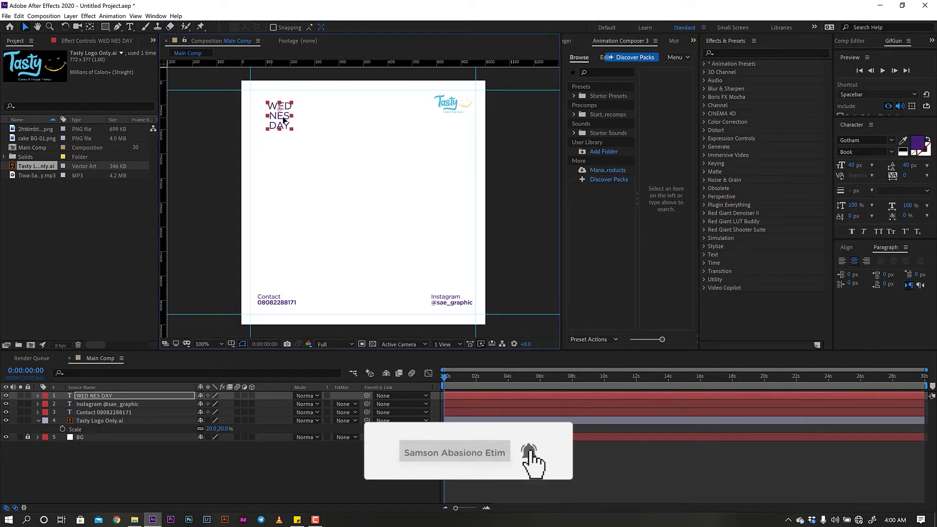
pyautogui.moveTo(283, 117); pyautogui.dragTo(276, 109)
pyautogui.click(222, 446)
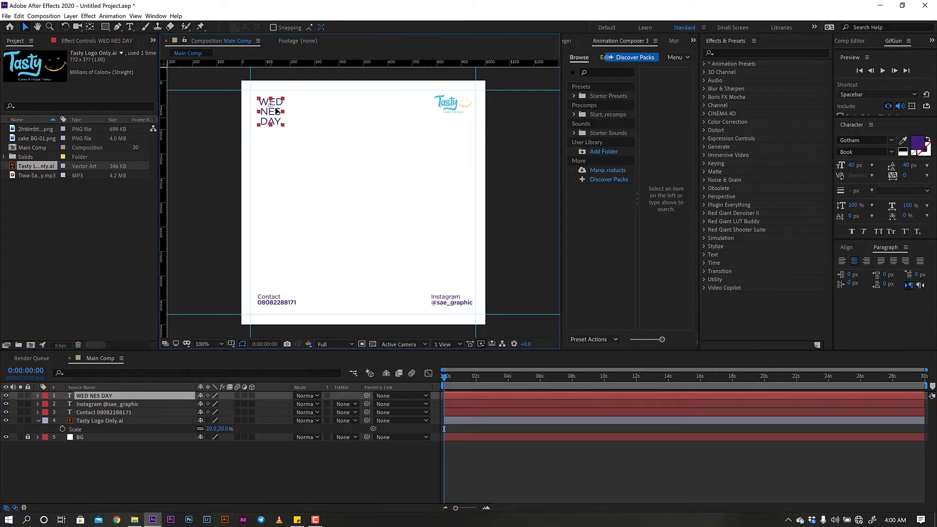
pyautogui.click(243, 476)
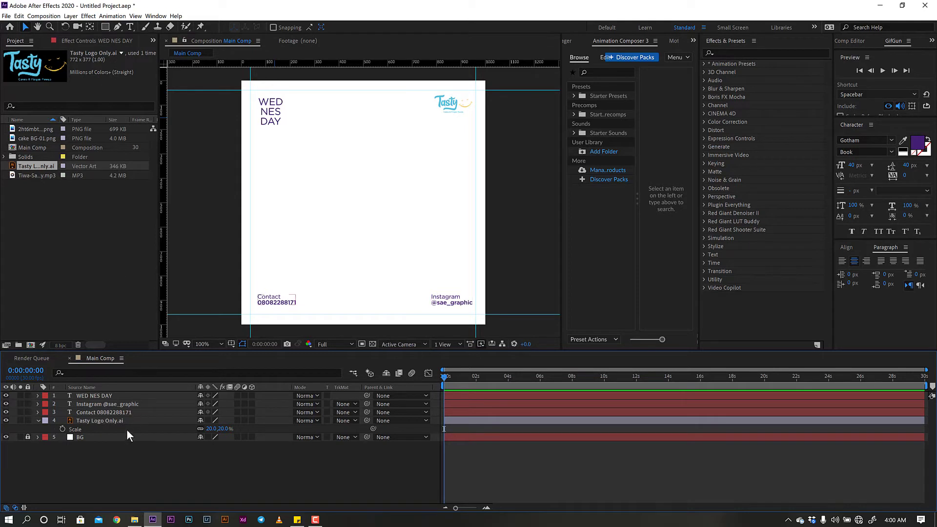
# - Lock the Tasty logo, Instagram and Contact layers
pyautogui.click(102, 397)
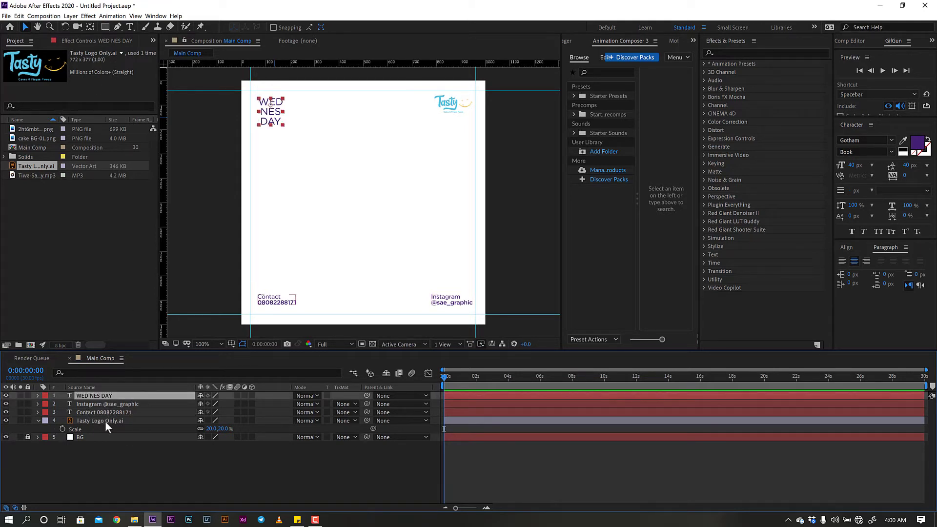
pyautogui.click(38, 420)
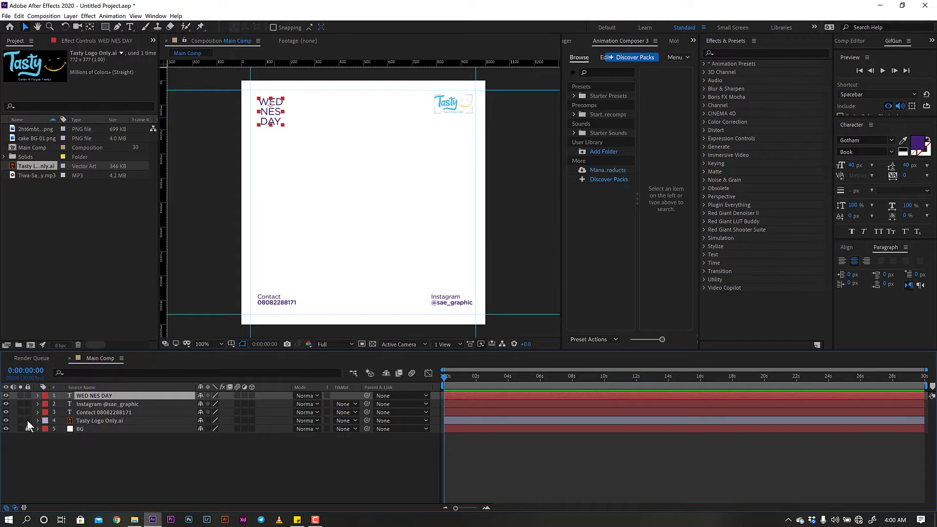
pyautogui.click(27, 421)
pyautogui.click(28, 412)
pyautogui.click(27, 405)
# - Undo a rectangle accidentally drawn as a mask on the WED NES DAY text layer
pyautogui.click(105, 27)
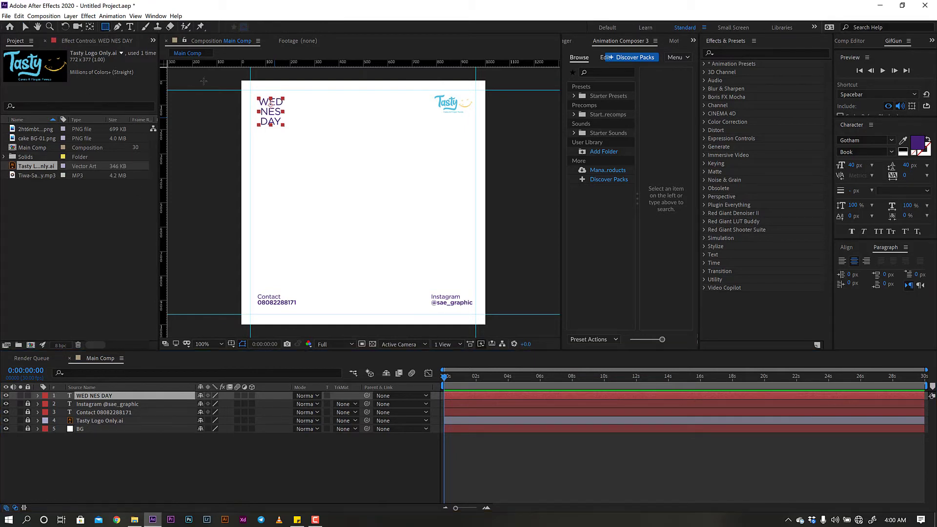
pyautogui.moveTo(255, 93); pyautogui.dragTo(291, 133)
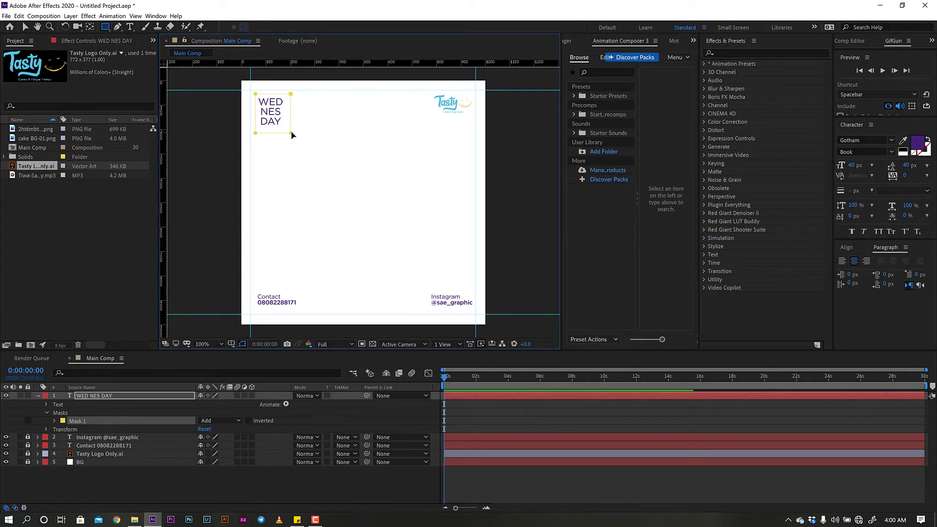
pyautogui.hotkey('ctrl', 'z')
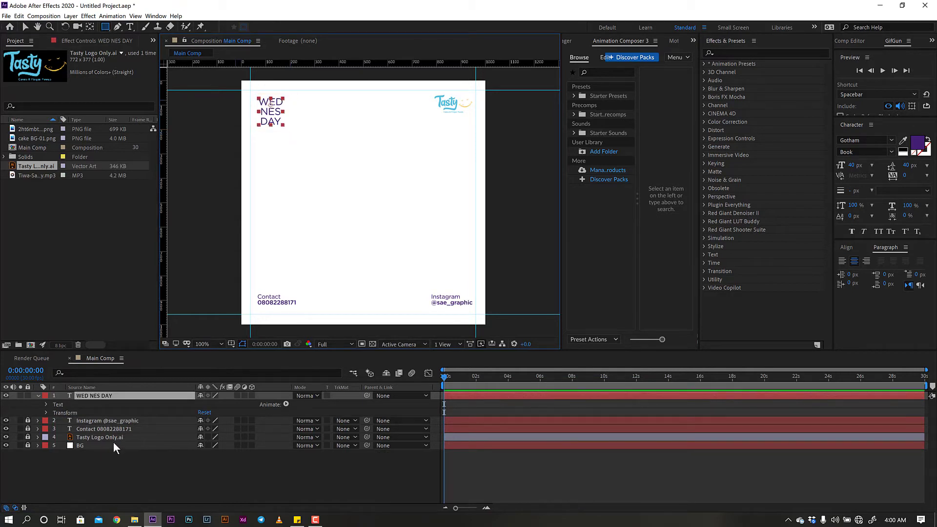
pyautogui.click(39, 396)
pyautogui.click(126, 487)
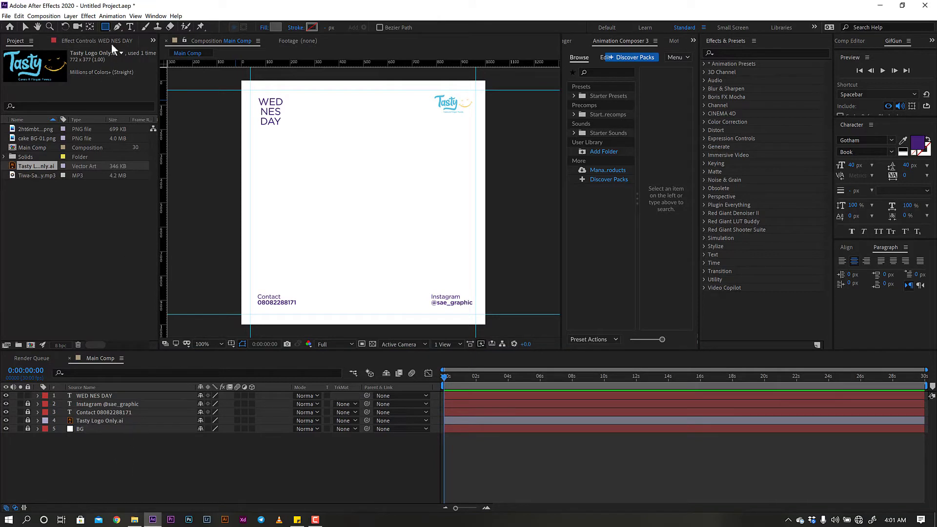
# - Draw a no-fill rectangle with a dark blue #153A63 outline framing WED NES DAY
pyautogui.click(105, 27)
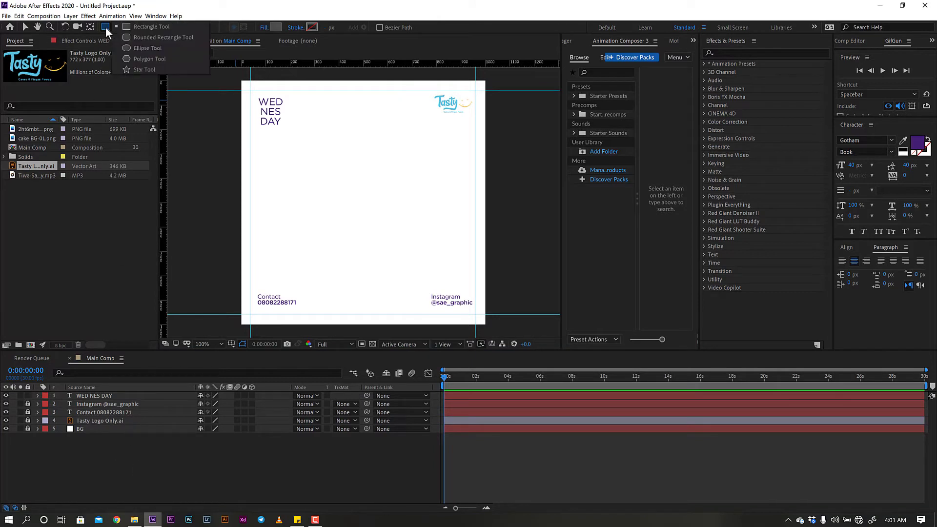
pyautogui.click(144, 28)
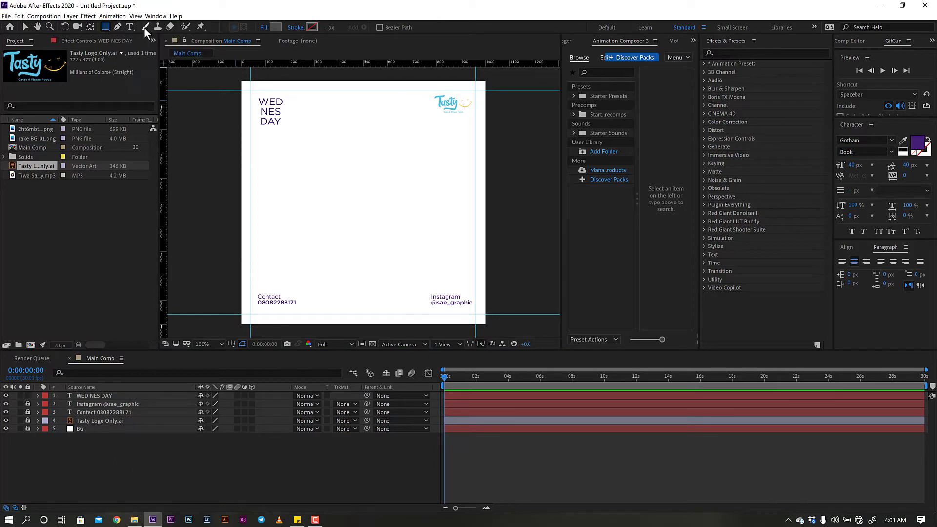
pyautogui.click(264, 27)
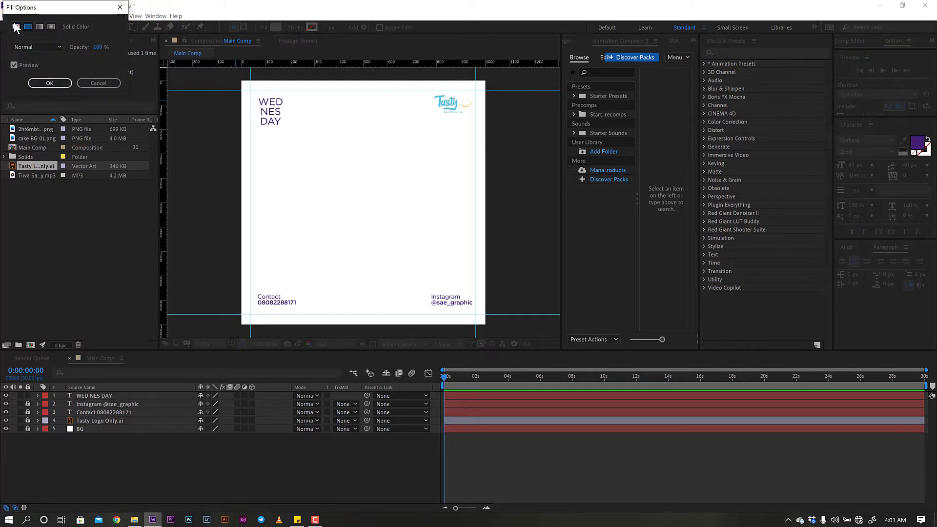
pyautogui.click(53, 86)
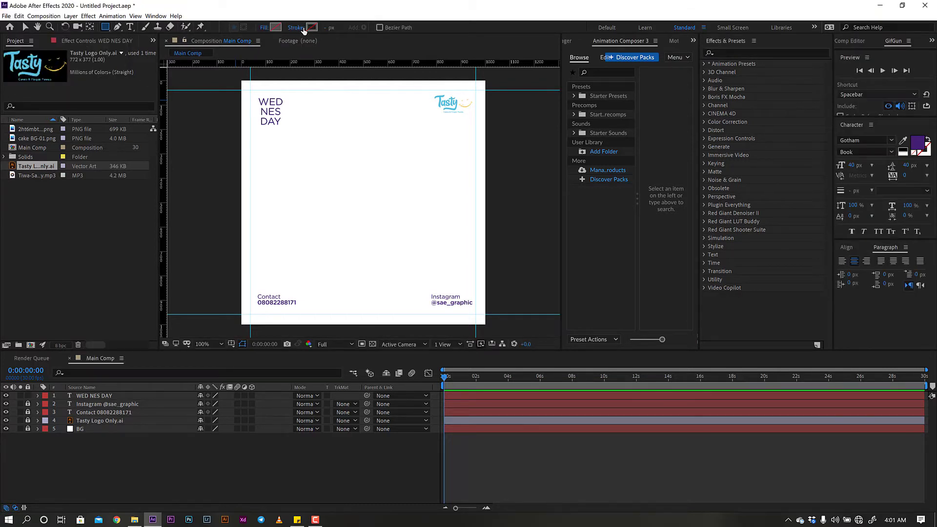
pyautogui.click(311, 28)
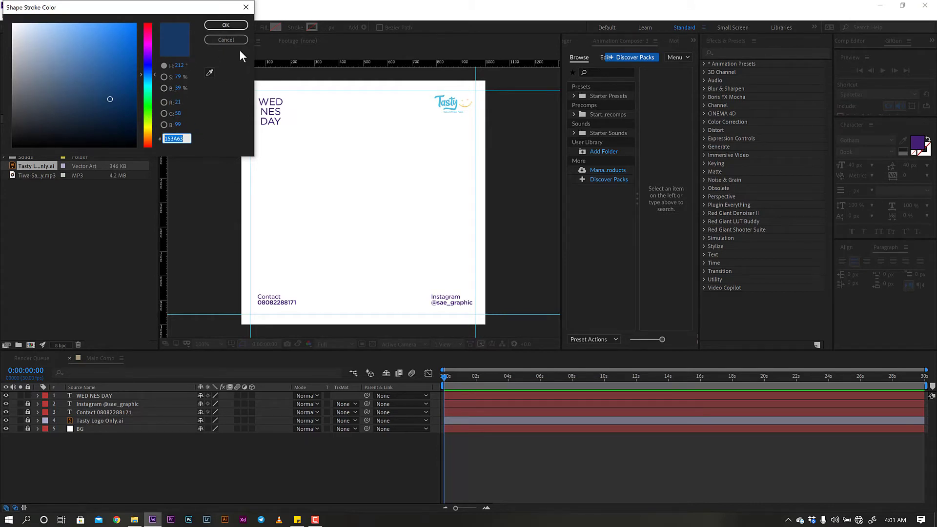
pyautogui.click(226, 25)
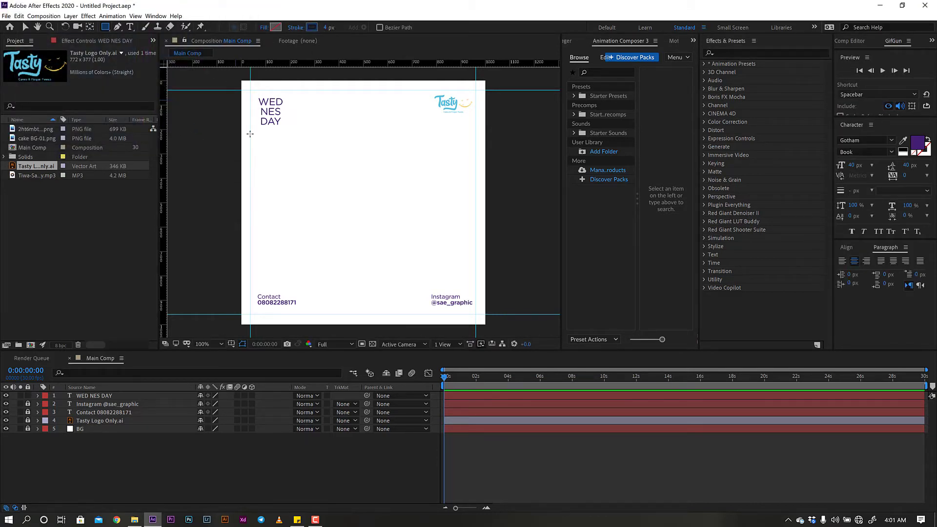
pyautogui.moveTo(255, 95); pyautogui.dragTo(285, 131)
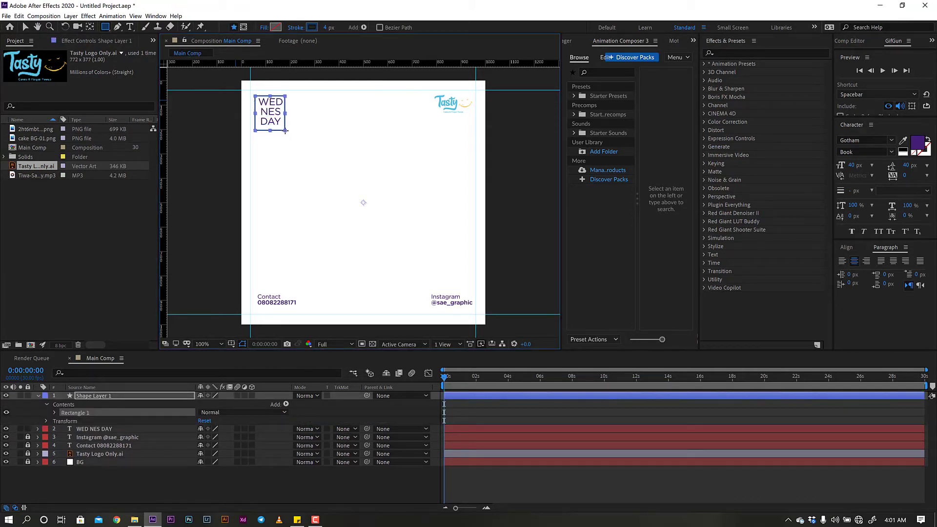
# - Unlock the Instagram and Contact layers and select them with WED NES DAY
pyautogui.click(115, 430)
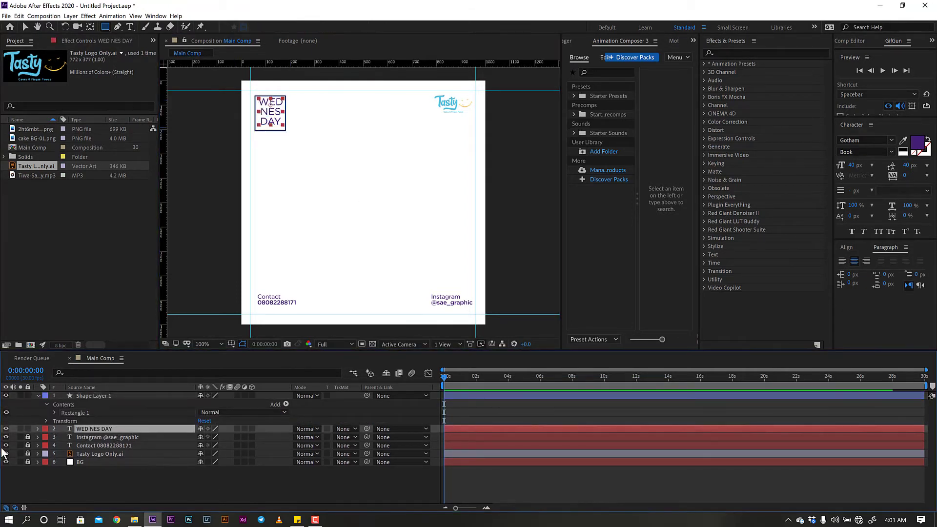
pyautogui.click(25, 442)
pyautogui.click(27, 446)
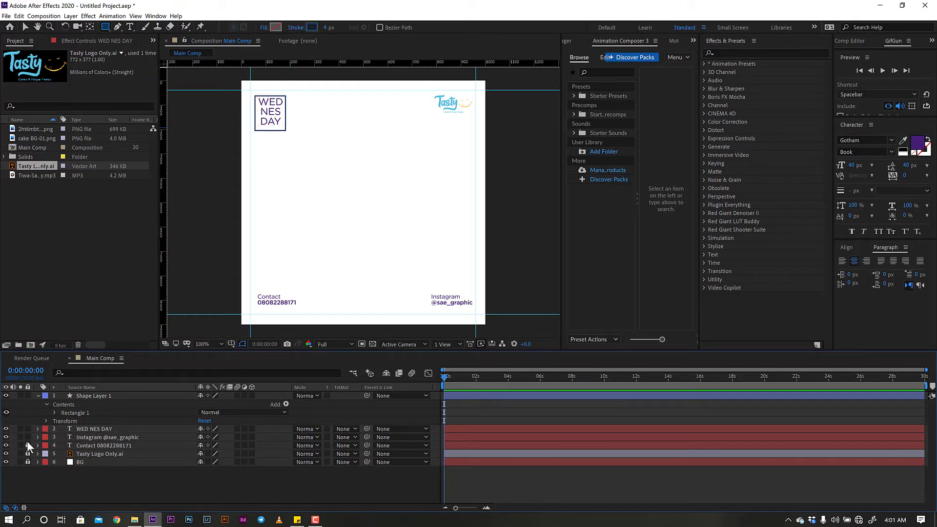
pyautogui.click(28, 439)
pyautogui.click(89, 444)
pyautogui.keyDown('shift'); pyautogui.click(98, 439); pyautogui.keyUp('shift')
pyautogui.keyDown('shift'); pyautogui.click(98, 430); pyautogui.keyUp('shift')
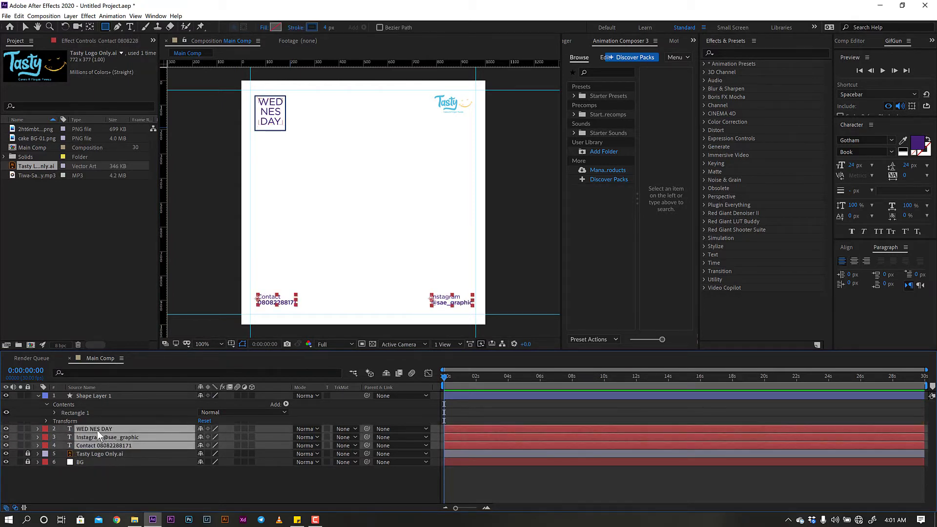
# - Set the three texts' fill colour to 153A63, then relock Instagram and Contact
pyautogui.click(917, 143)
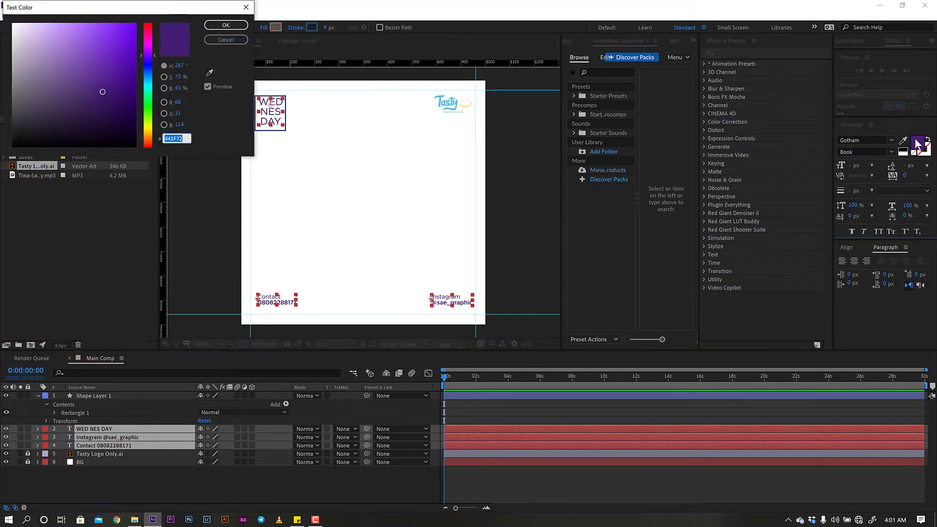
pyautogui.hotkey('ctrl', 'v')
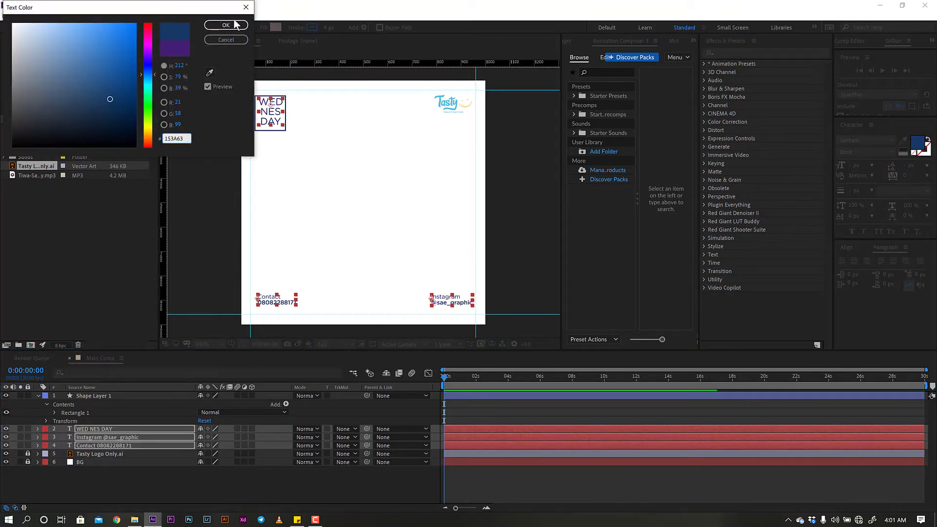
pyautogui.click(228, 28)
pyautogui.click(270, 481)
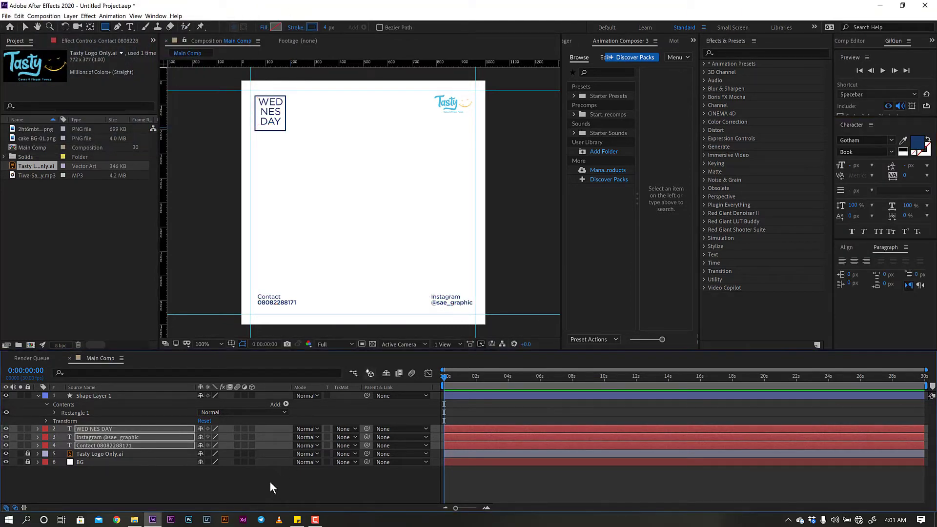
pyautogui.click(28, 446)
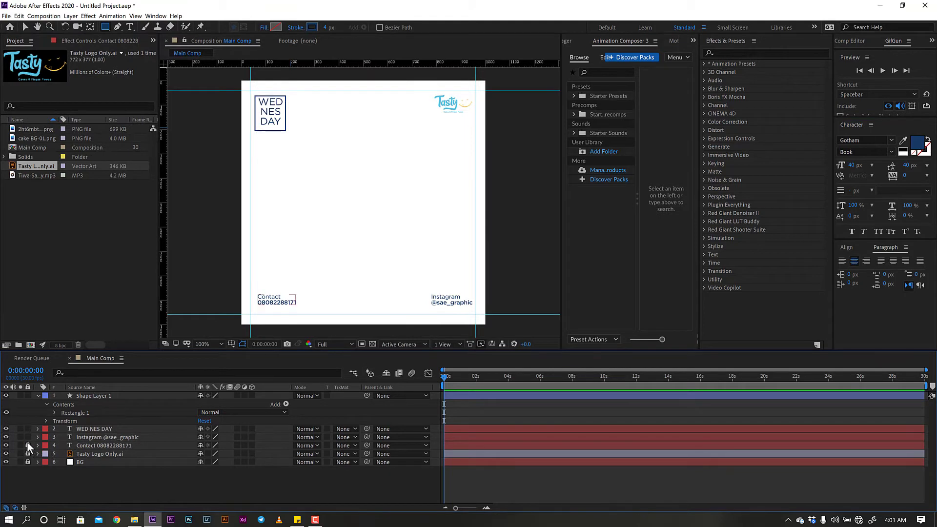
pyautogui.click(27, 438)
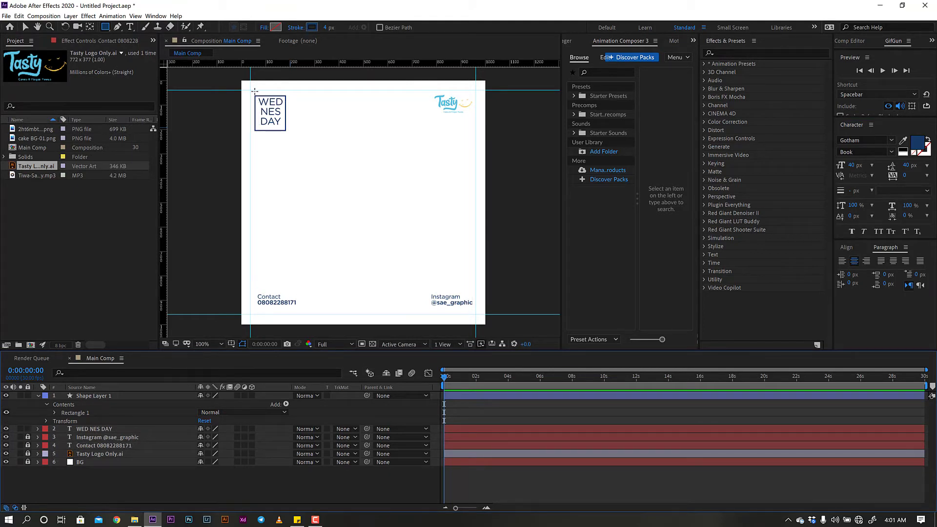
pyautogui.click(102, 397)
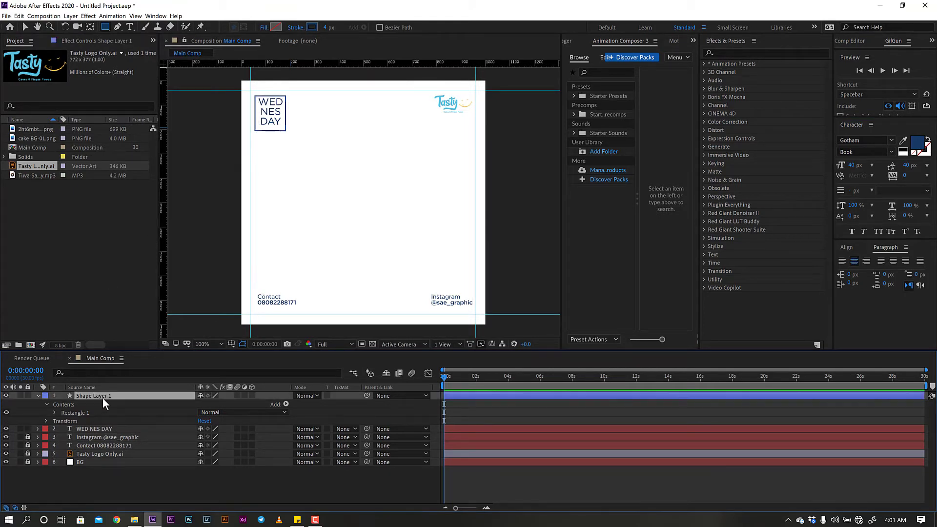
# - Nudge the rectangle frame up and drag its anchor point from comp centre onto the WED NES DAY box
pyautogui.click(27, 27)
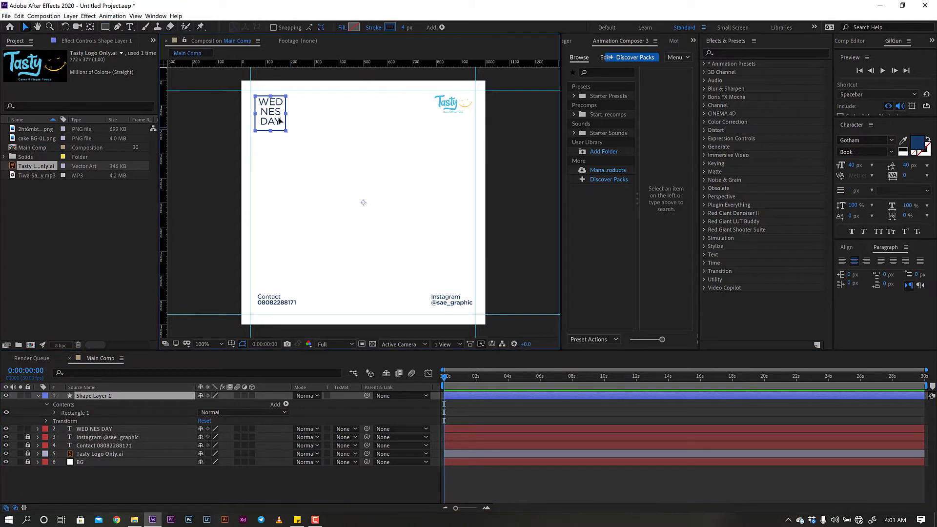
pyautogui.moveTo(278, 118); pyautogui.dragTo(278, 118)
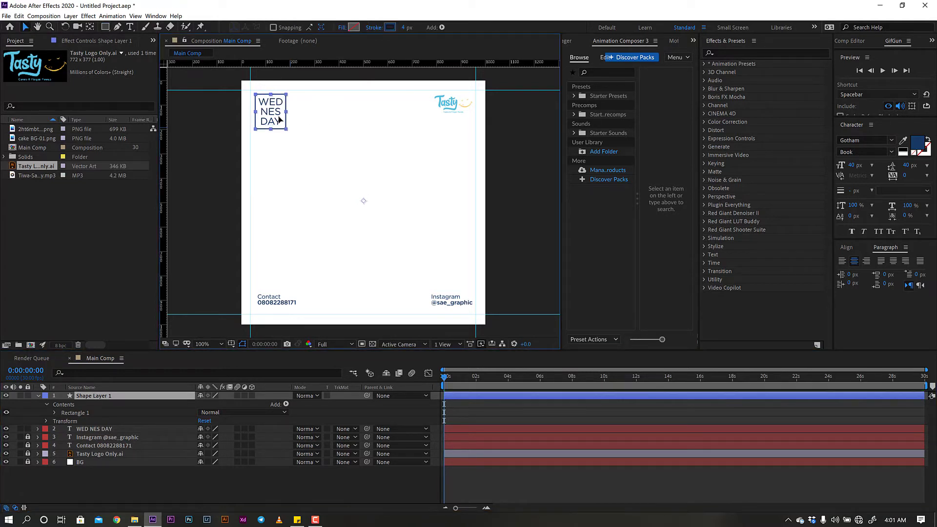
pyautogui.click(309, 215)
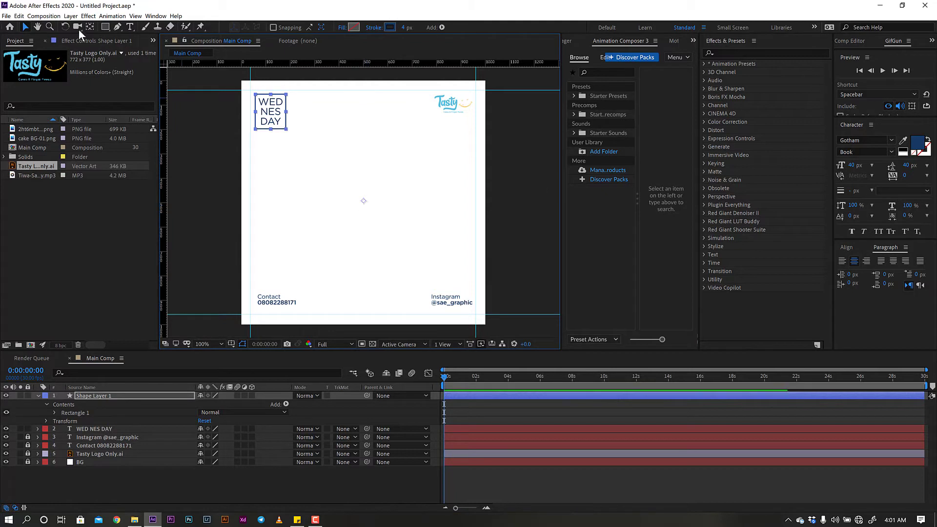
pyautogui.press('y')
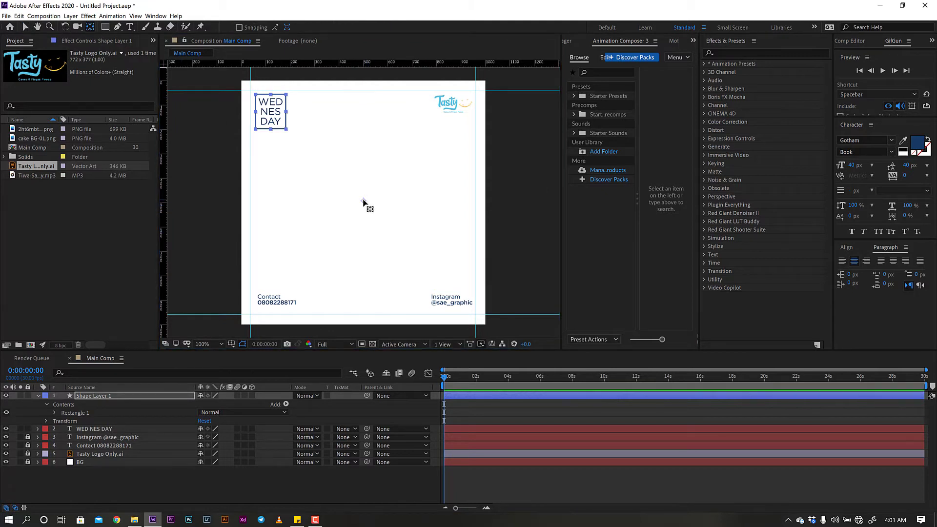
pyautogui.moveTo(366, 203); pyautogui.dragTo(271, 111)
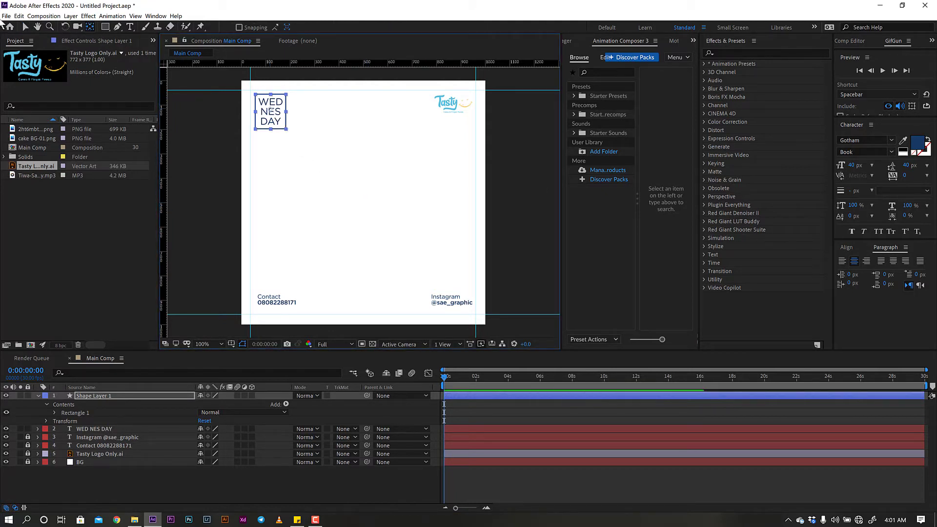
pyautogui.click(25, 26)
pyautogui.click(206, 494)
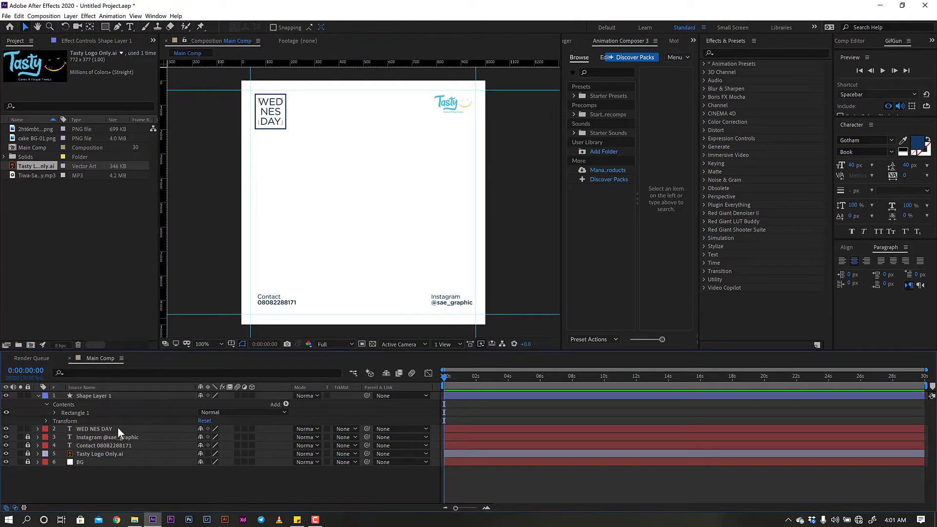
pyautogui.click(118, 427)
pyautogui.click(206, 490)
pyautogui.click(130, 25)
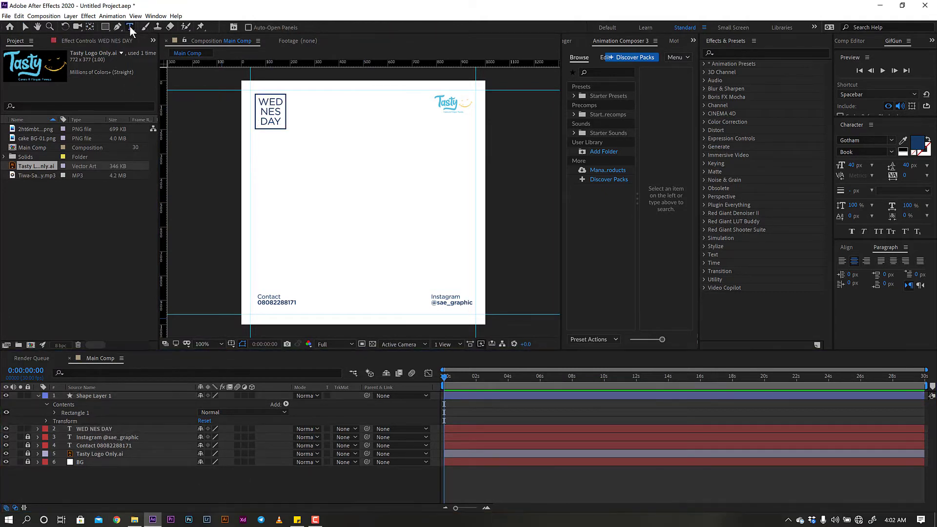
# - Type VIBE, place it just under the WED NES DAY box, and set it to Medium weight
pyautogui.click(258, 141)
pyautogui.write('VIBE')
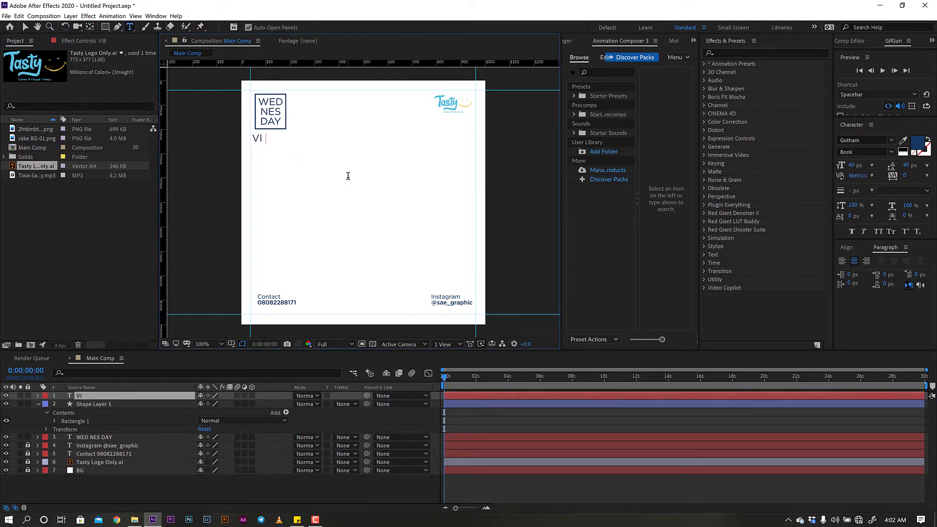
pyautogui.click(25, 27)
pyautogui.moveTo(270, 139); pyautogui.dragTo(277, 136)
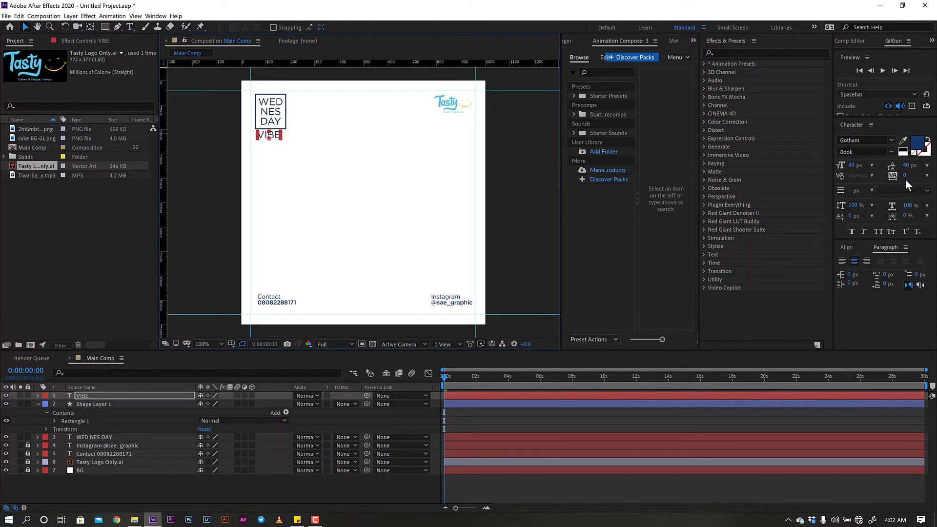
pyautogui.click(892, 152)
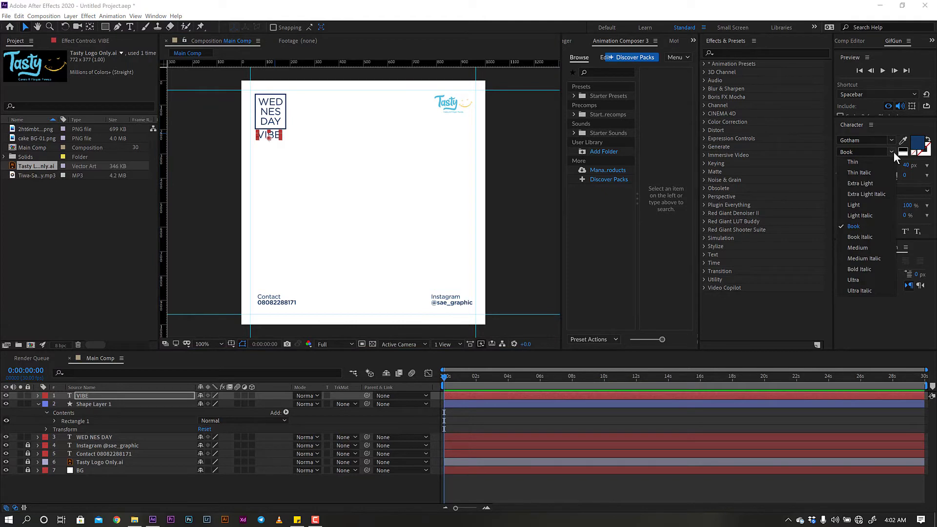
pyautogui.click(861, 248)
pyautogui.click(286, 149)
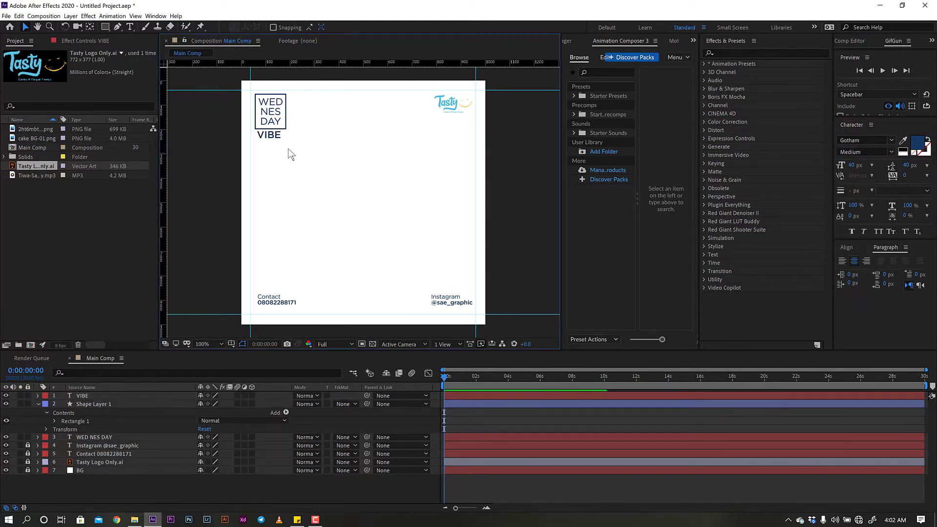
pyautogui.click(105, 404)
pyautogui.keyDown('ctrl'); pyautogui.click(108, 437); pyautogui.keyUp('ctrl')
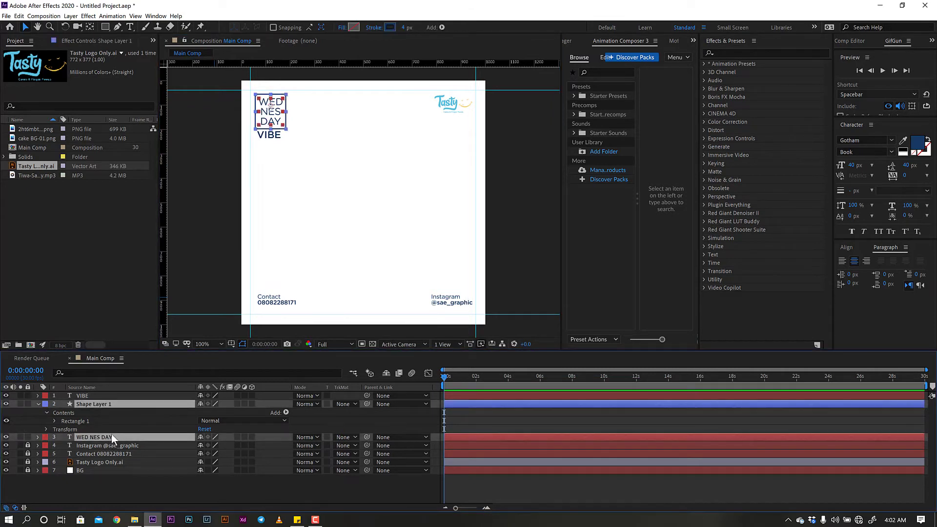
# - Scale the rectangle frame and WED NES DAY to 90% and move both down 8 px
pyautogui.press('s')
pyautogui.click(229, 412)
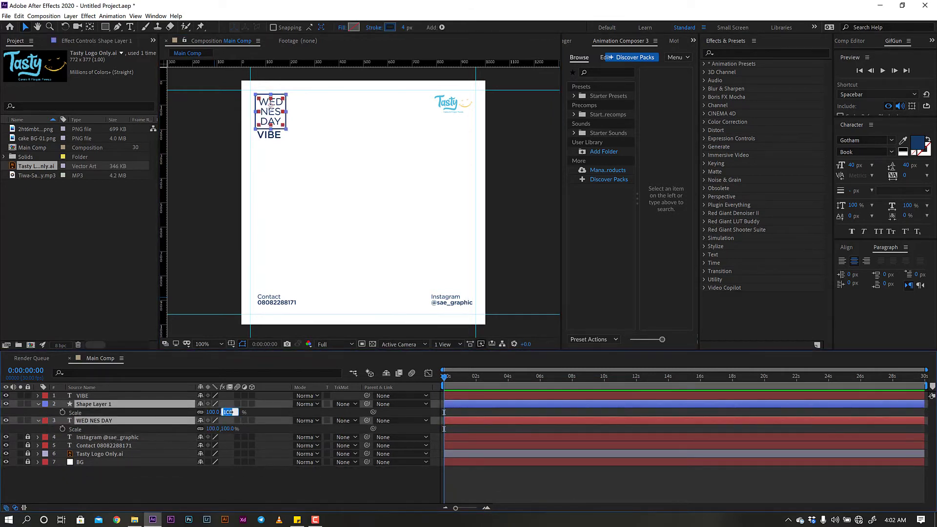
pyautogui.write('90')
pyautogui.press('Return')
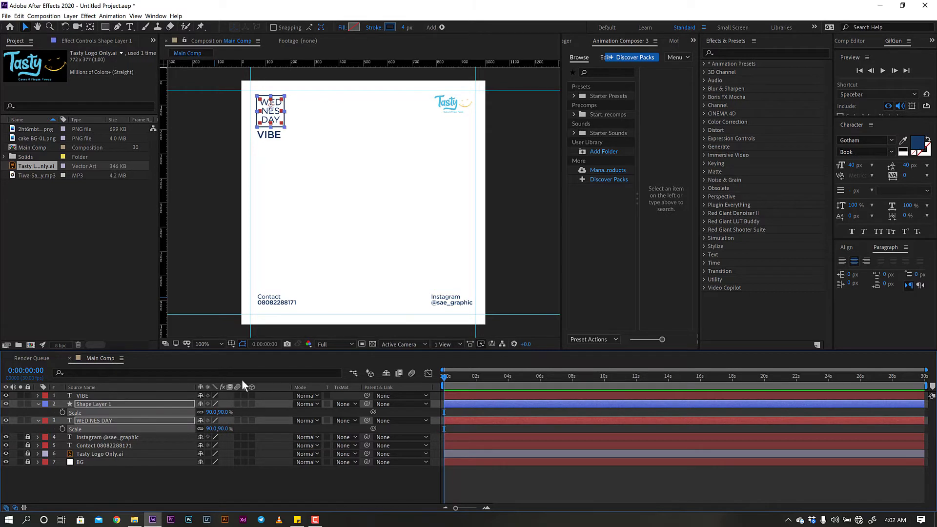
pyautogui.press('p')
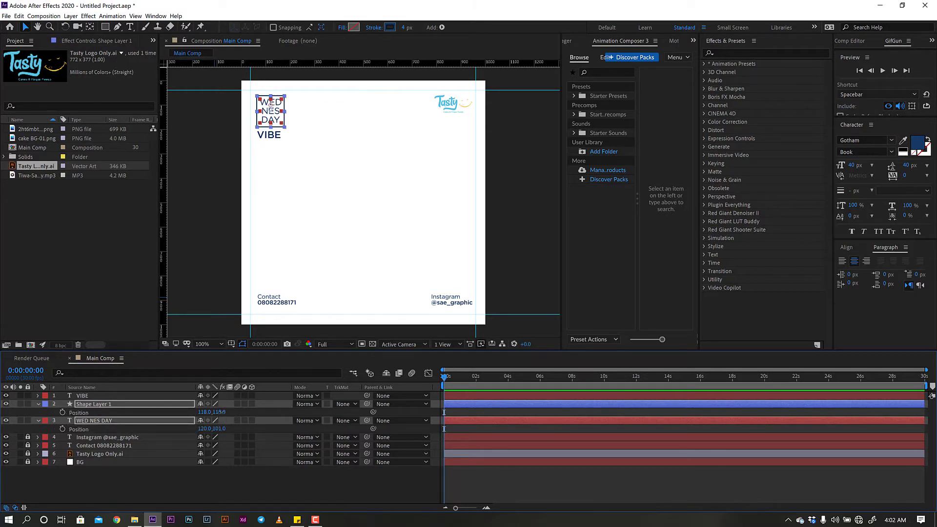
pyautogui.moveTo(218, 412); pyautogui.dragTo(227, 412)
pyautogui.click(209, 486)
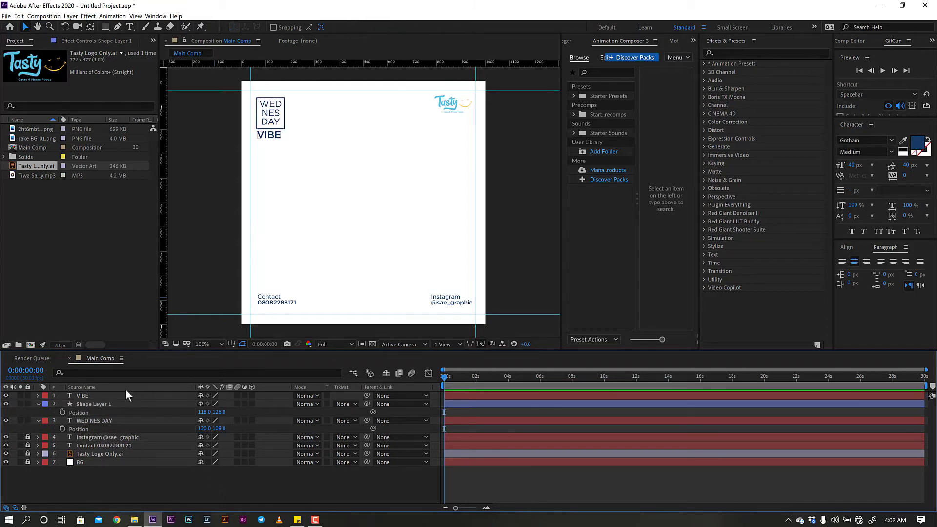
# - Select VIBE with the frame and WED NES DAY, then confirm the VIBE layer's name
pyautogui.click(103, 419)
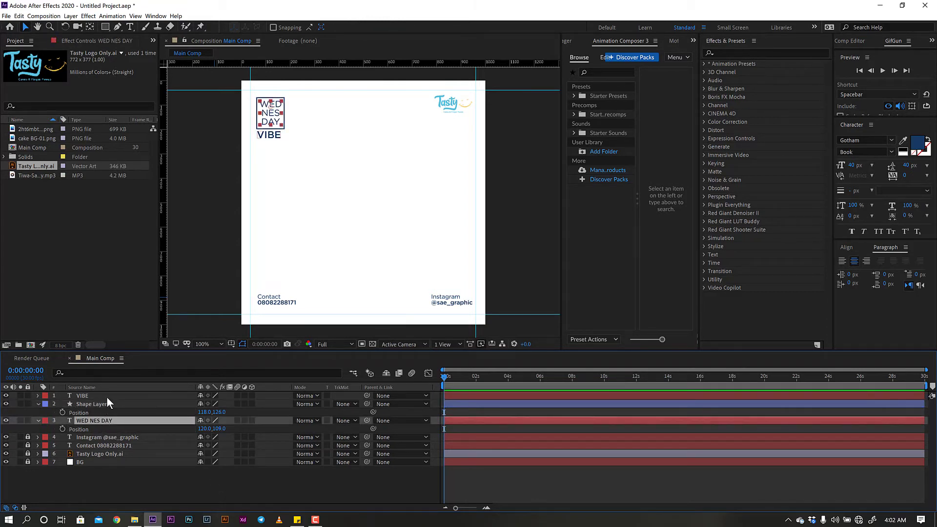
pyautogui.keyDown('shift'); pyautogui.click(107, 396); pyautogui.keyUp('shift')
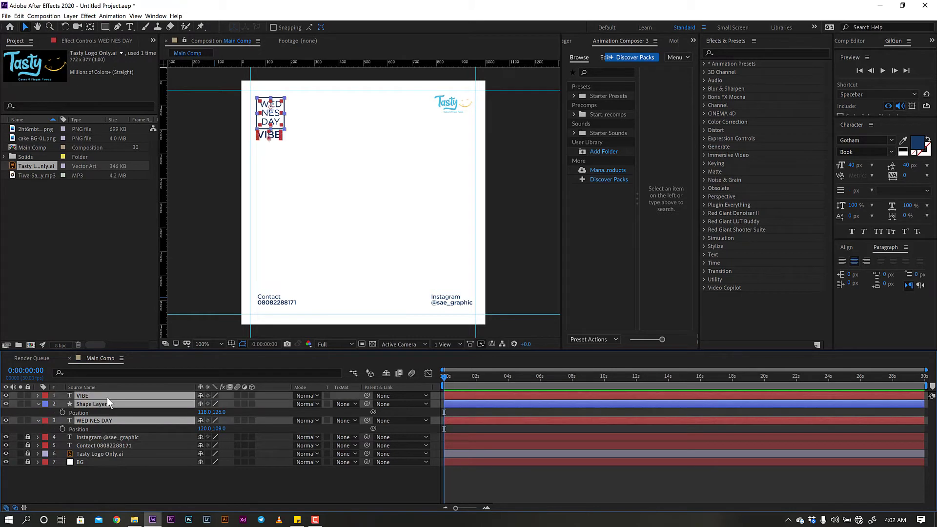
pyautogui.click(168, 475)
pyautogui.click(132, 396)
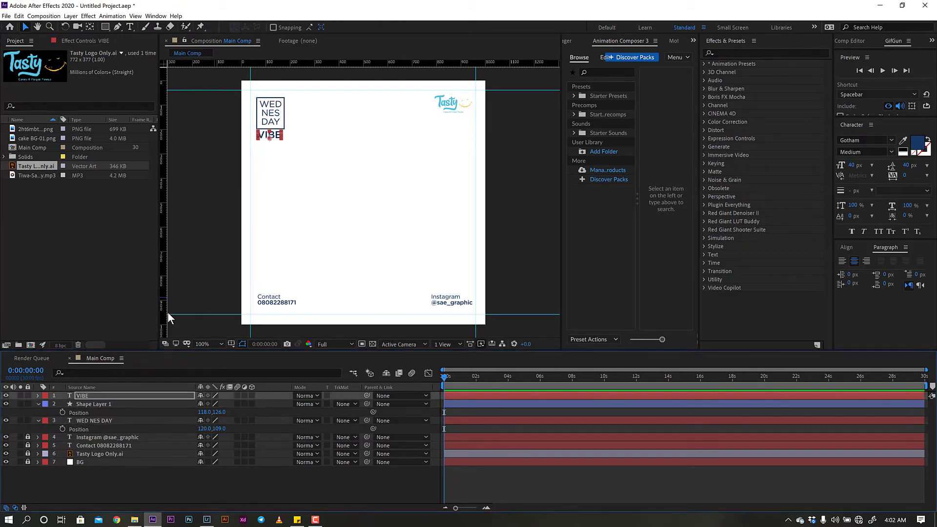
pyautogui.press('Return')
pyautogui.press('Return')
pyautogui.click(83, 473)
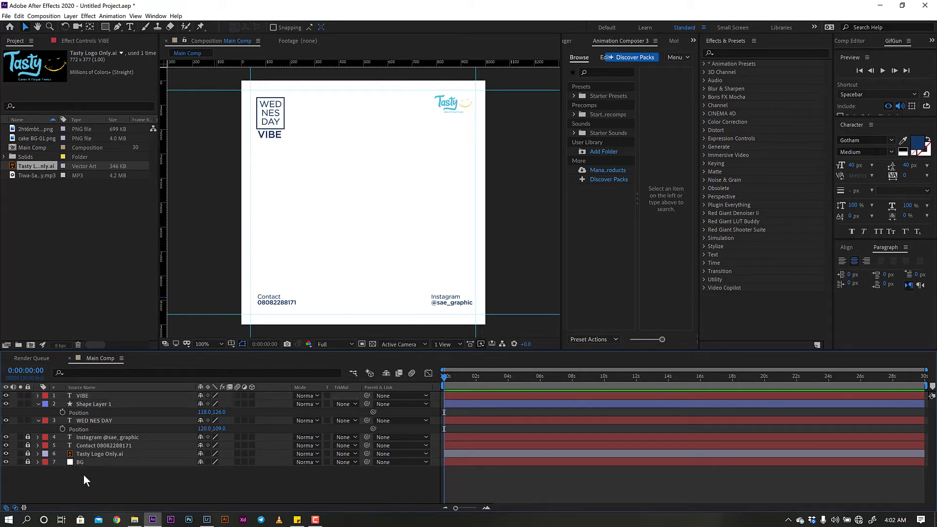
# - Pick the cake BG-01 image from the Downloads folder
pyautogui.click(135, 520)
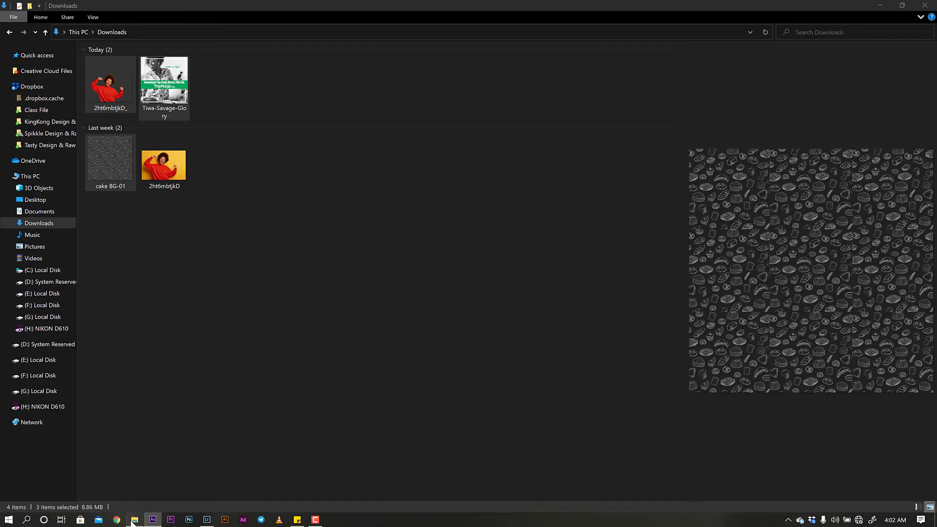
pyautogui.click(129, 222)
pyautogui.click(113, 163)
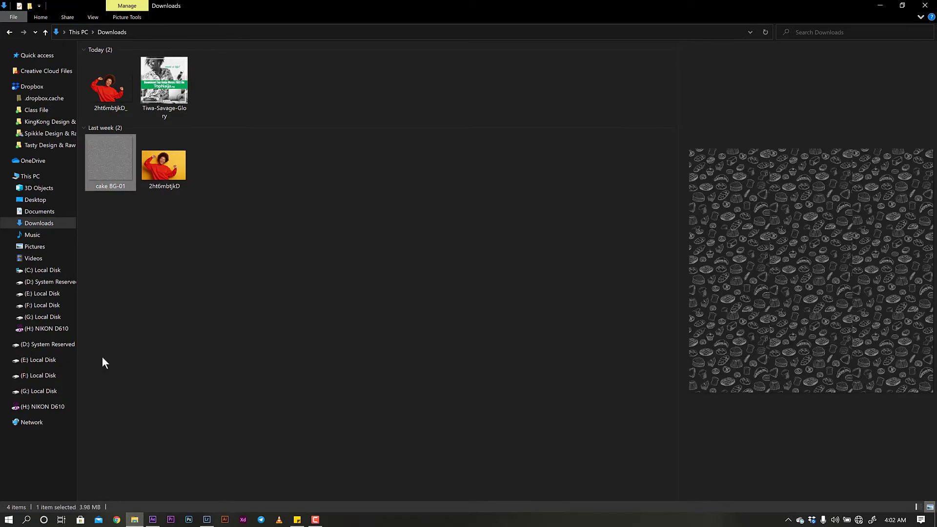
pyautogui.click(152, 520)
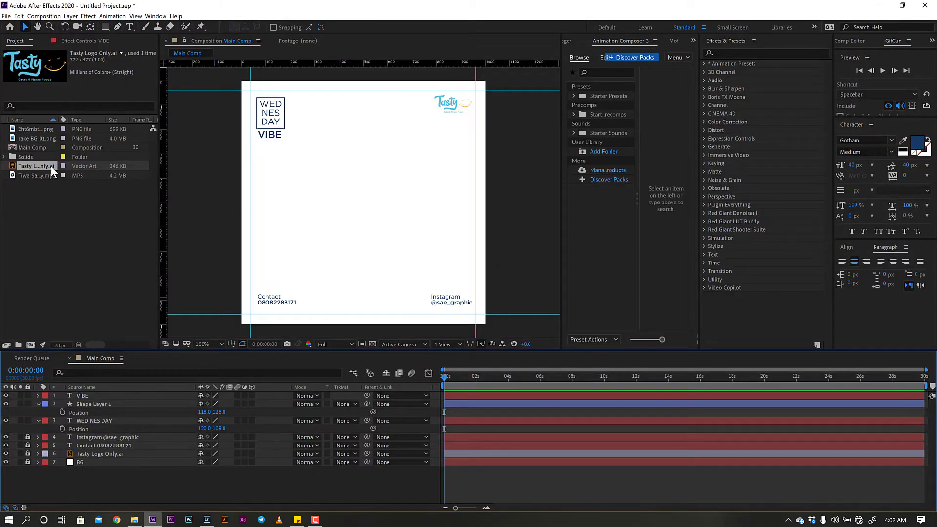
# - Add cake BG-01.png above the BG layer and scale it to 24%
pyautogui.click(25, 137)
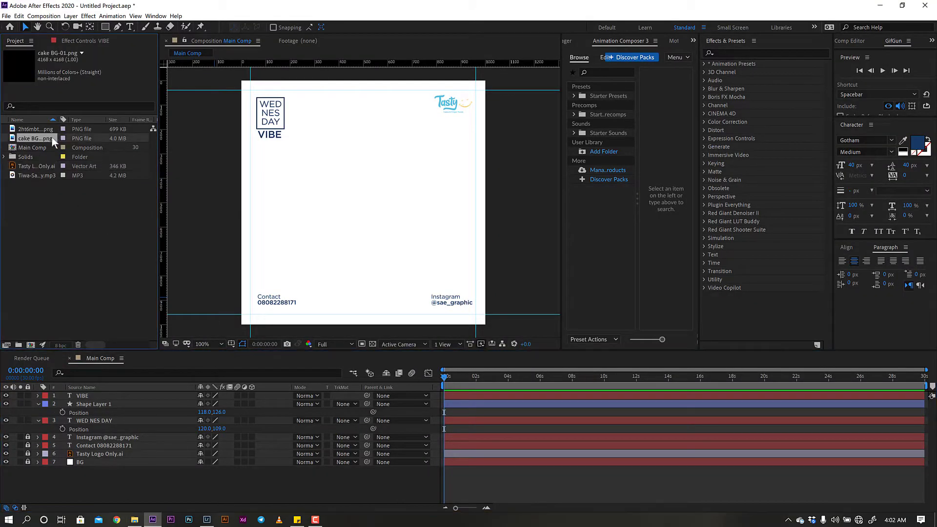
pyautogui.moveTo(42, 138); pyautogui.dragTo(94, 456)
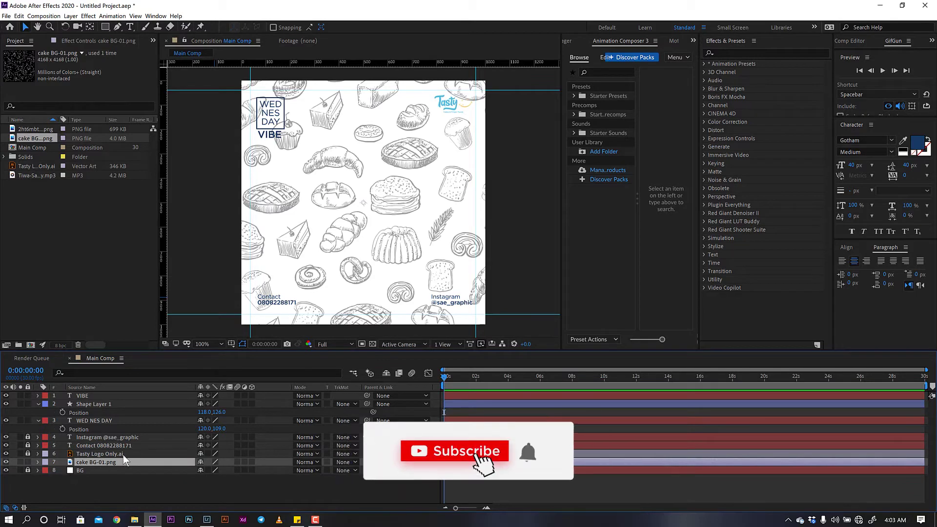
pyautogui.press('s')
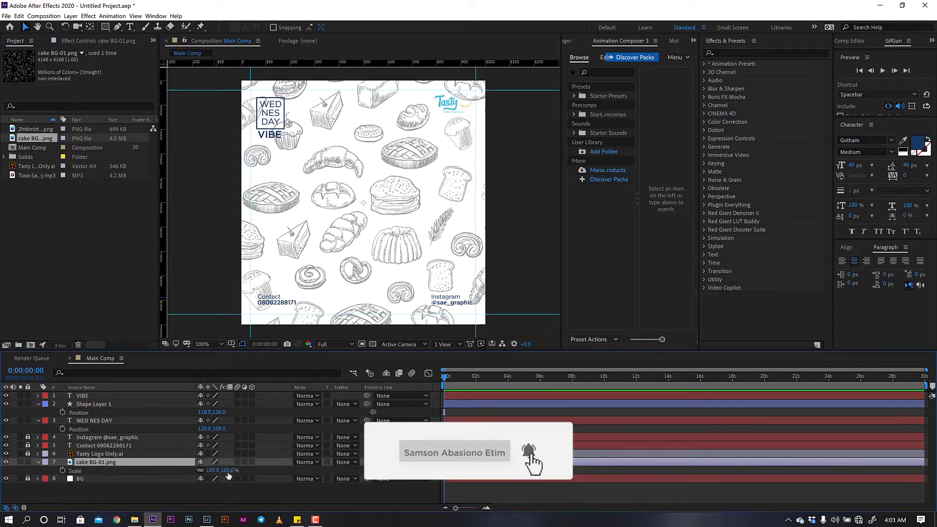
pyautogui.moveTo(228, 470); pyautogui.dragTo(226, 471)
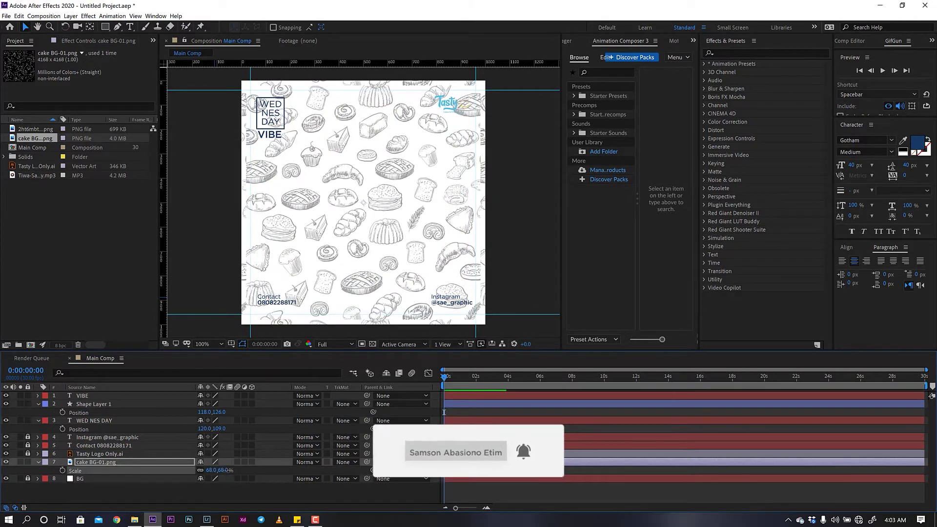
pyautogui.click(225, 471)
pyautogui.write('24')
pyautogui.press('Return')
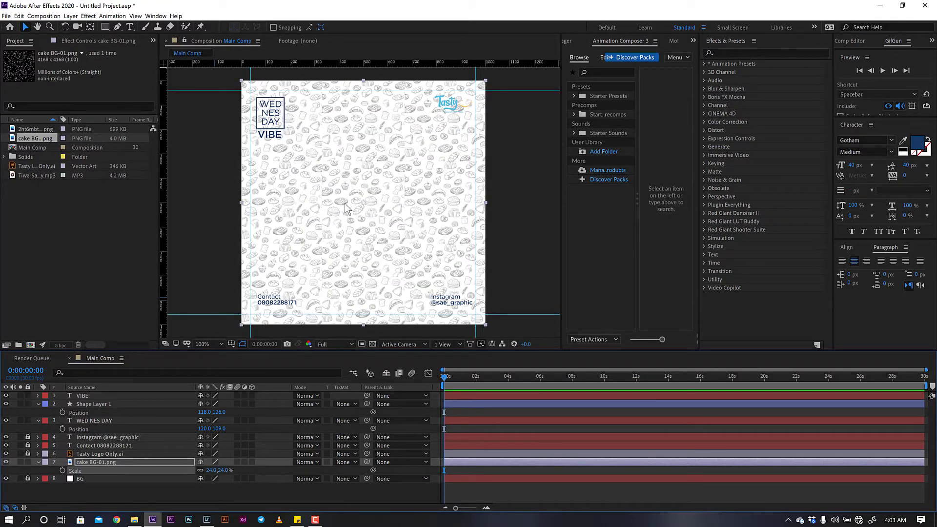
# - Lower the cake pattern's opacity to 15% and collapse the open layer properties
pyautogui.press('t')
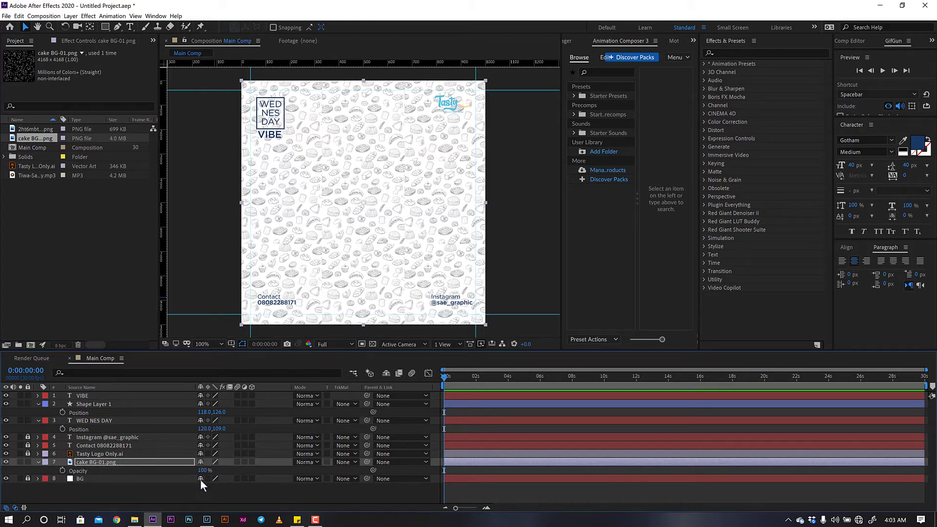
pyautogui.click(202, 471)
pyautogui.write('15')
pyautogui.press('Return')
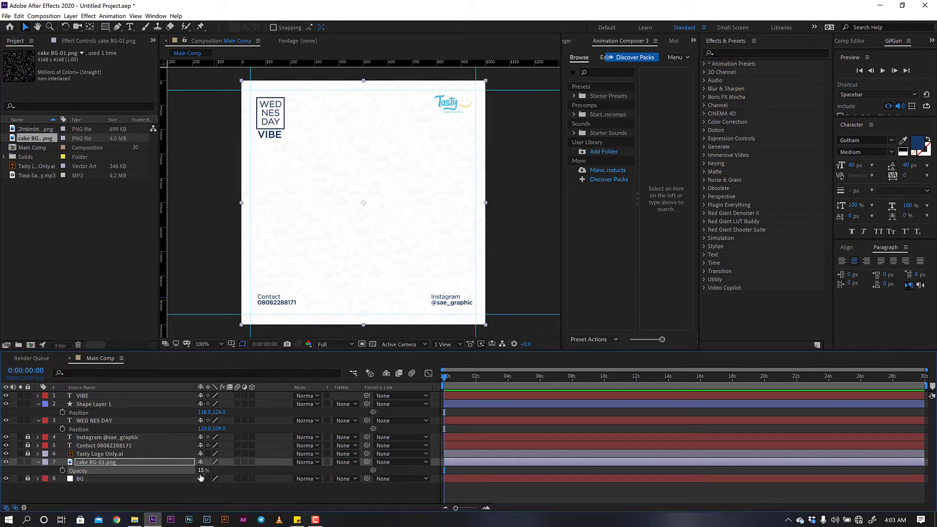
pyautogui.click(205, 497)
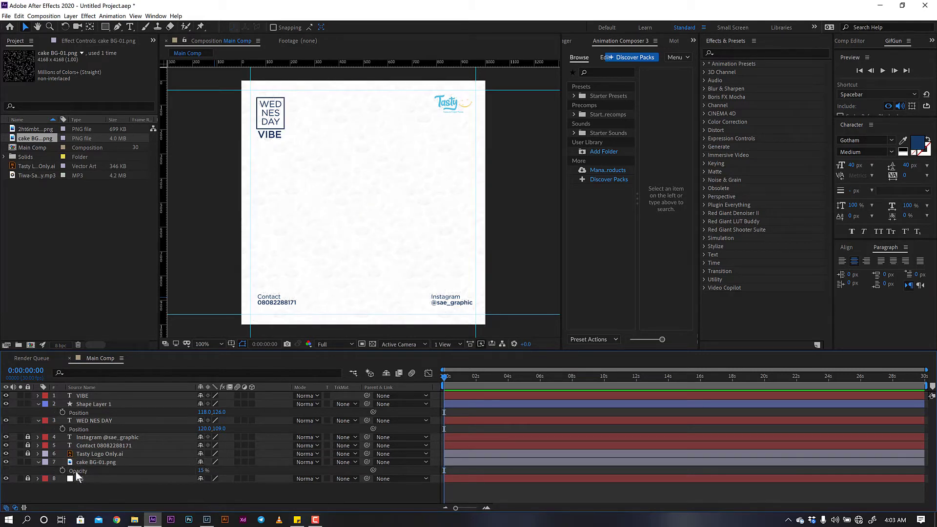
pyautogui.click(39, 462)
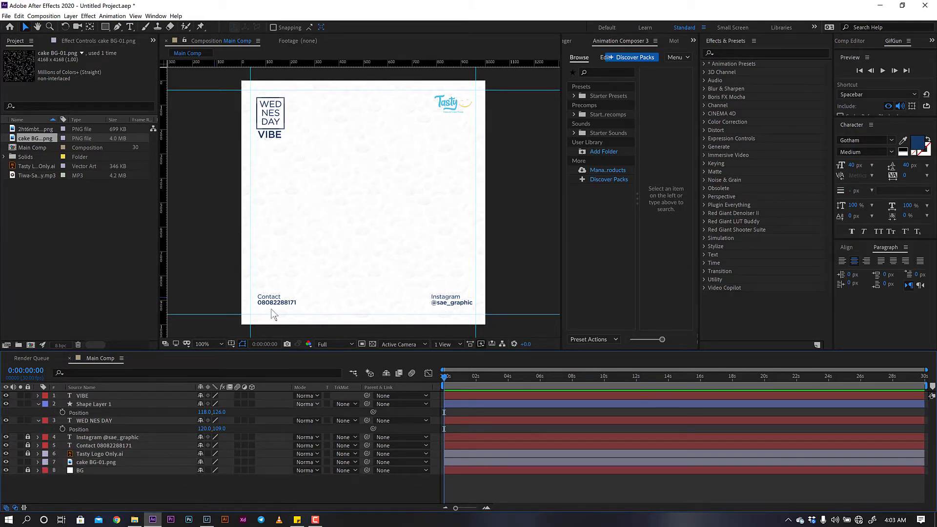
pyautogui.click(37, 421)
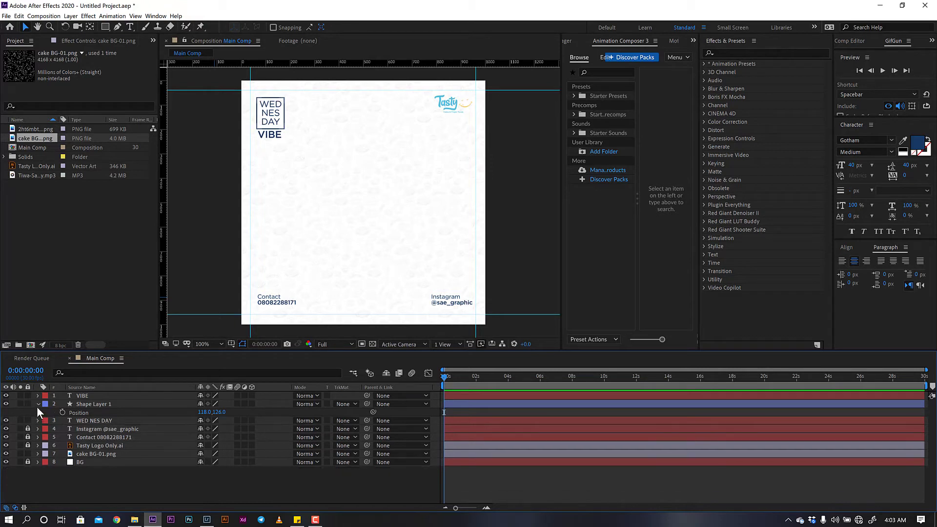
pyautogui.click(37, 406)
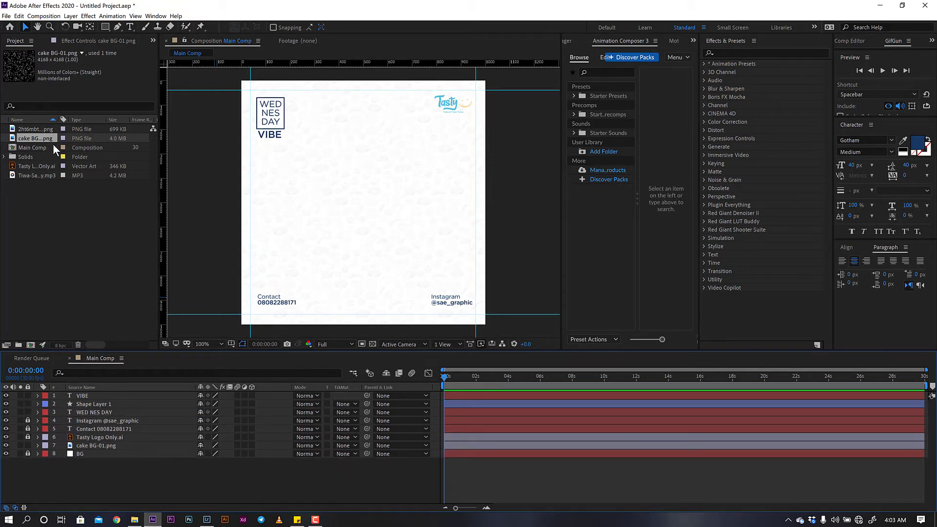
pyautogui.click(40, 128)
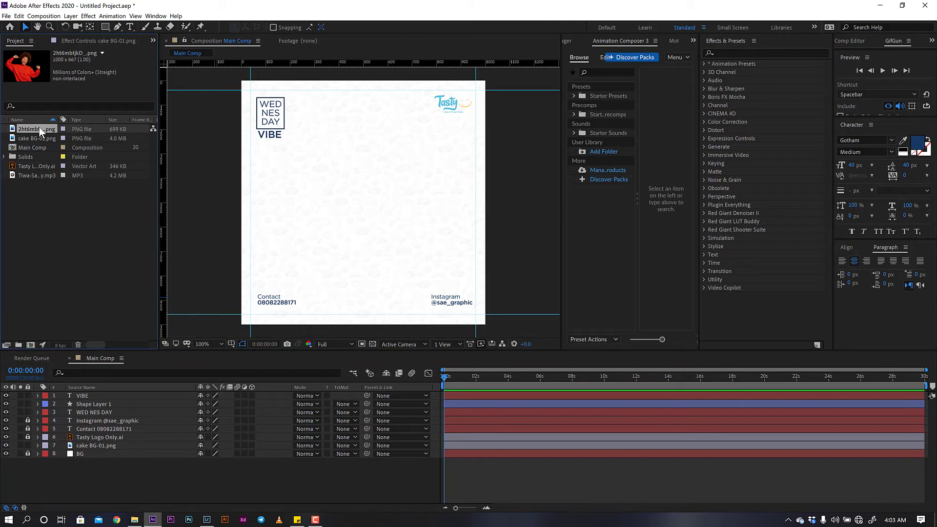
# - Add the 2ht6mbtjkD_.png woman photo to the comp and scale it to 70%
pyautogui.moveTo(40, 126); pyautogui.dragTo(50, 259)
pyautogui.moveTo(86, 368); pyautogui.dragTo(84, 393)
pyautogui.moveTo(320, 224); pyautogui.dragTo(327, 230)
pyautogui.press('s')
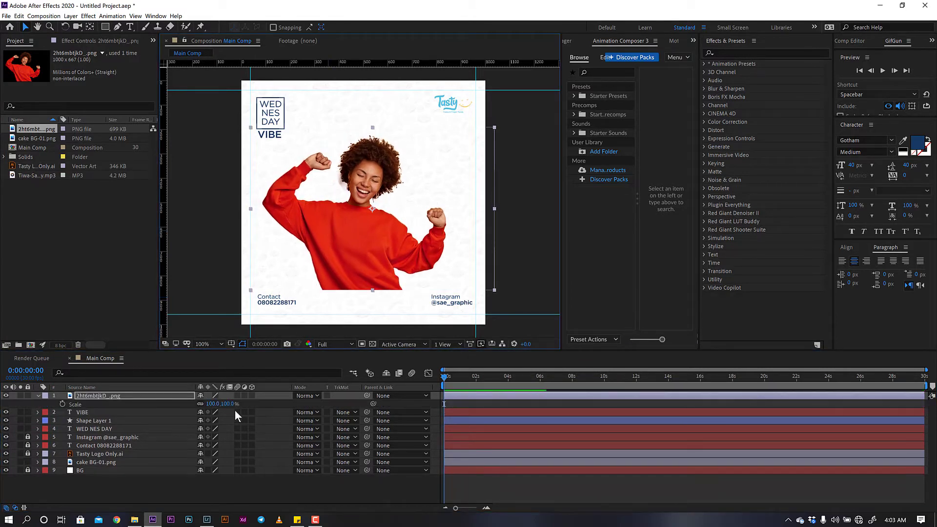
pyautogui.click(229, 403)
pyautogui.write('70')
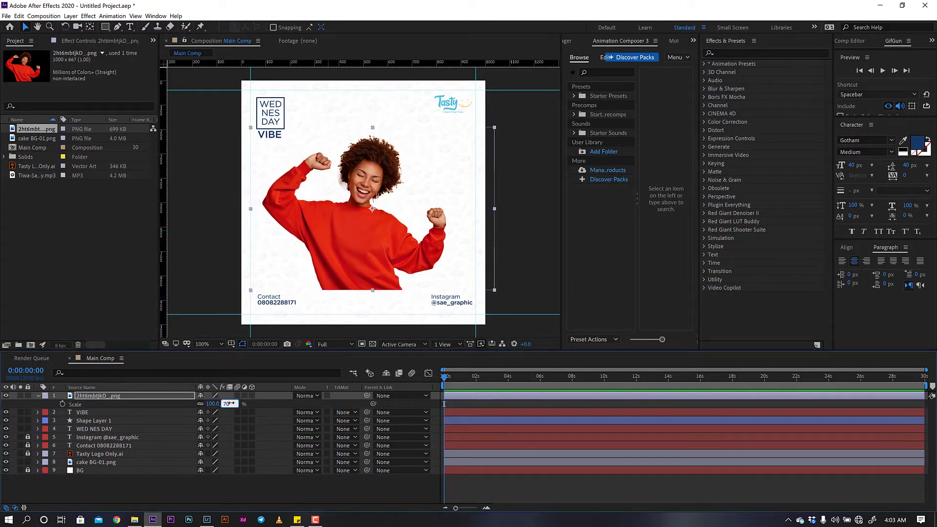
pyautogui.press('Return')
# - Shift the photo slightly left and draw a circle over the woman's upper body
pyautogui.moveTo(373, 217); pyautogui.dragTo(366, 217)
pyautogui.click(133, 496)
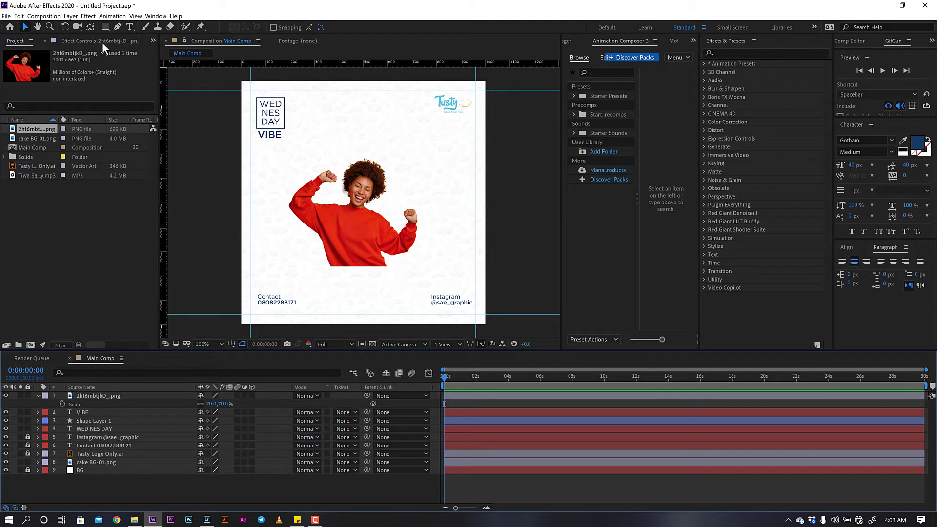
pyautogui.moveTo(103, 27); pyautogui.dragTo(130, 47)
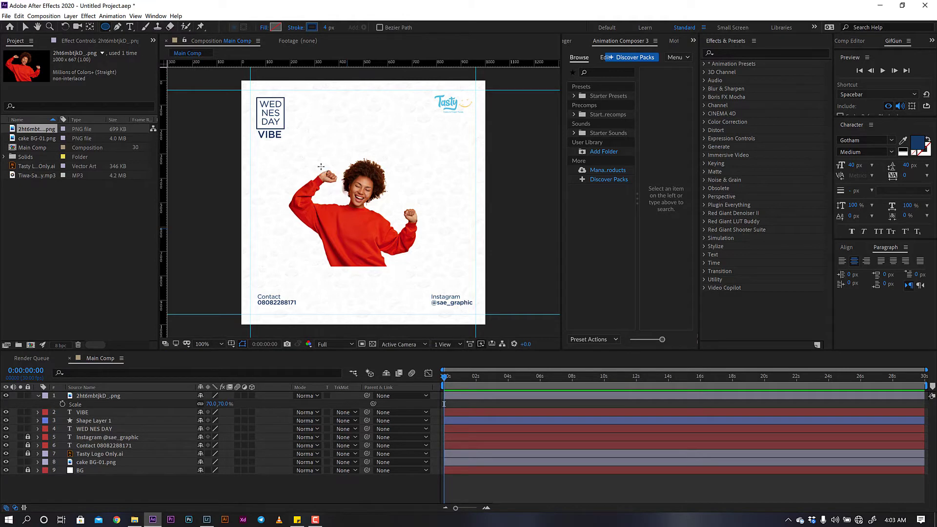
pyautogui.moveTo(322, 168); pyautogui.dragTo(415, 261)
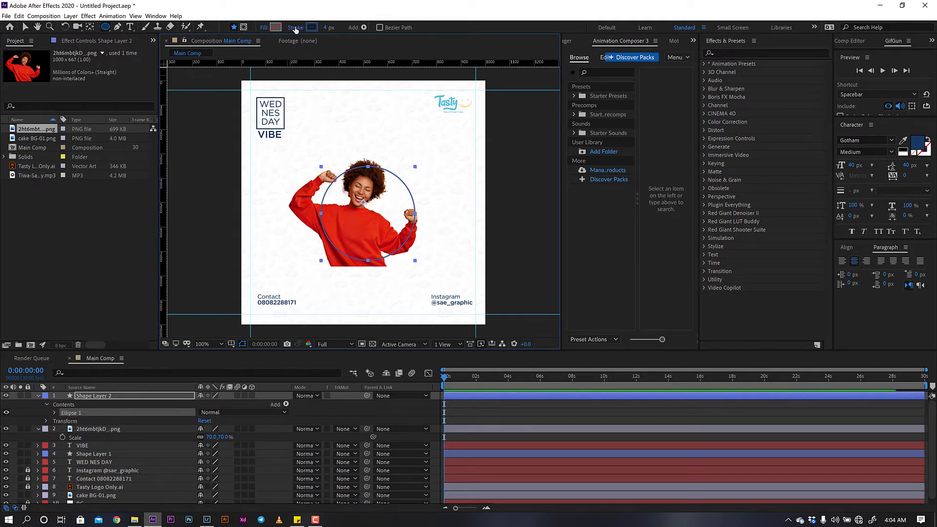
# - Give the circle no outline and a navy 153A63 fill
pyautogui.click(296, 27)
pyautogui.click(16, 26)
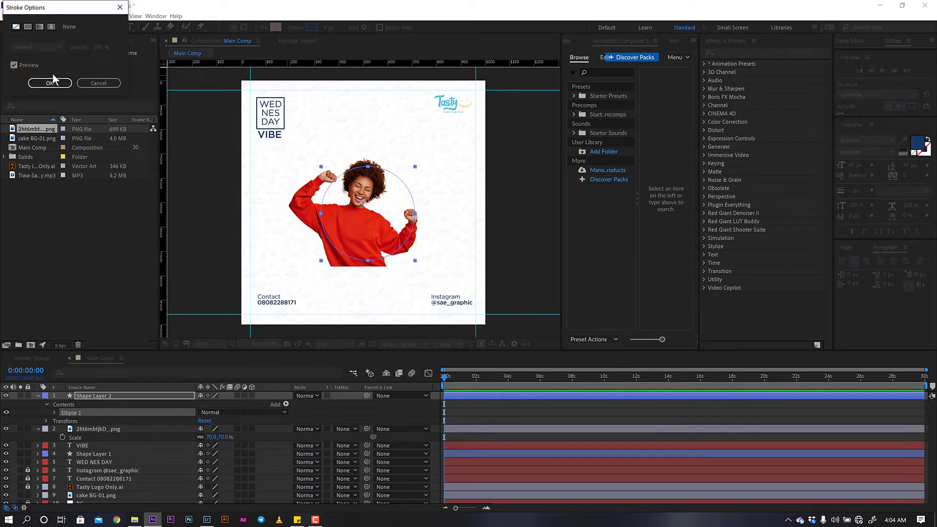
pyautogui.click(50, 83)
pyautogui.click(277, 27)
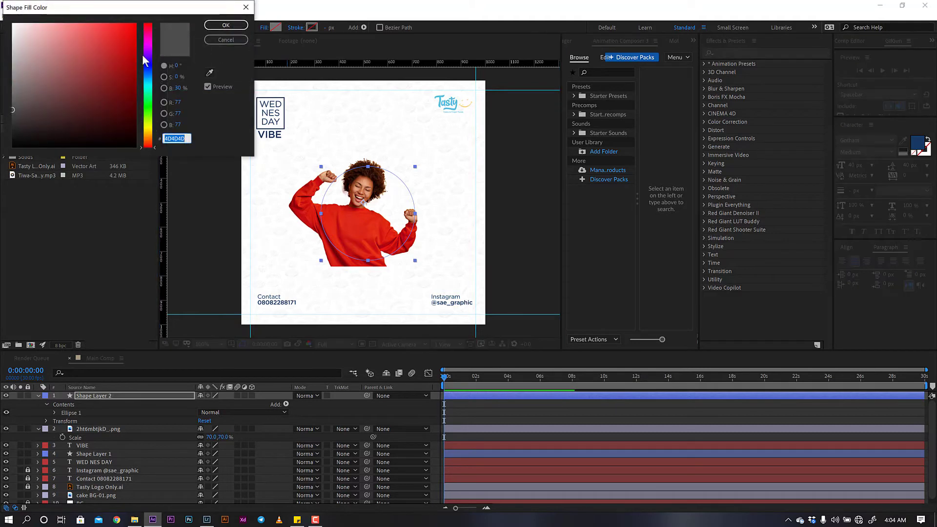
pyautogui.write('153A63')
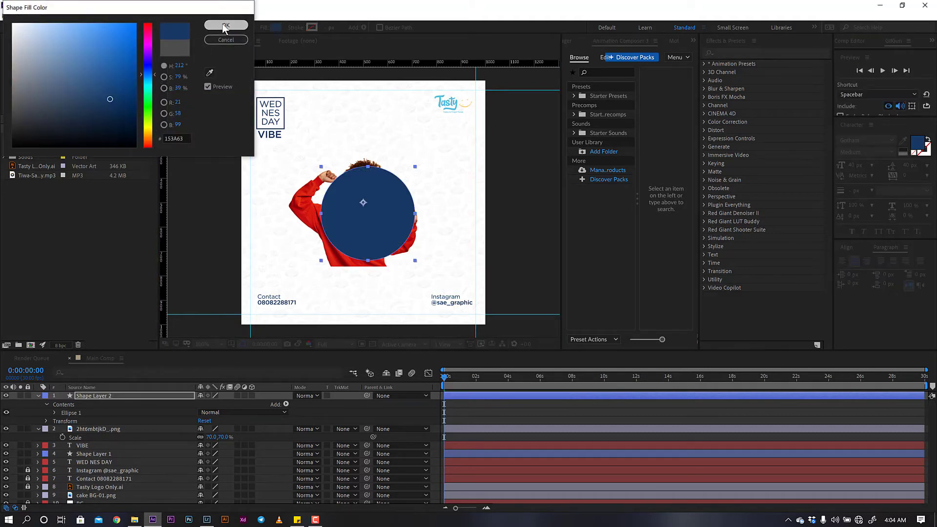
pyautogui.click(225, 25)
# - Centre the navy circle on the woman and move its layer below the photo layer
pyautogui.click(25, 26)
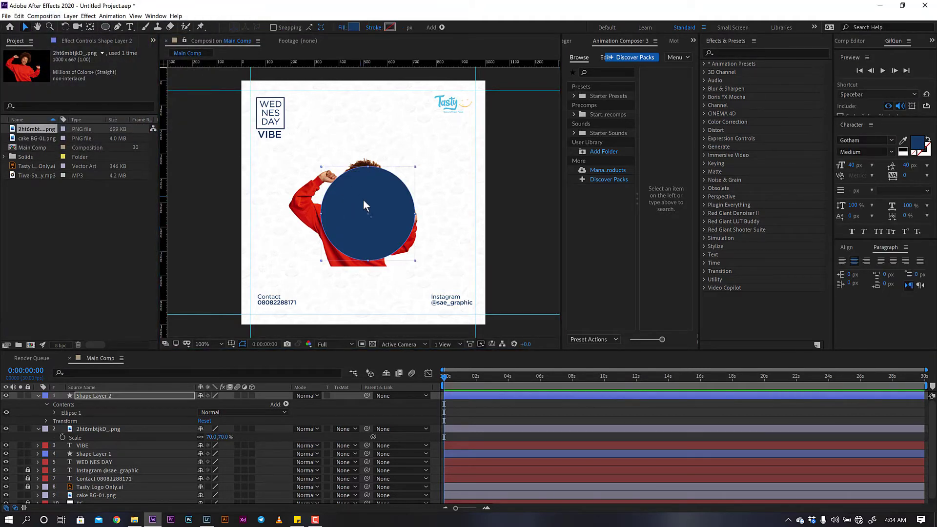
pyautogui.moveTo(368, 207); pyautogui.dragTo(356, 211)
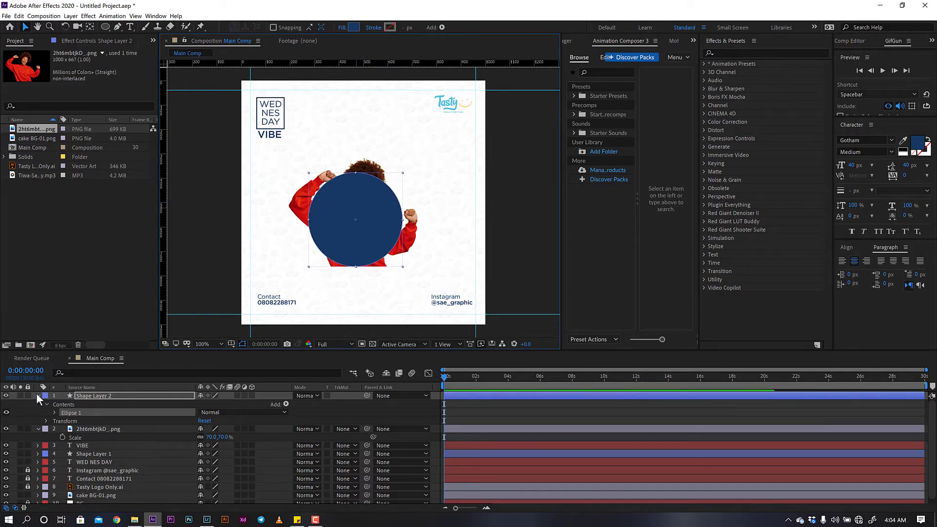
pyautogui.click(38, 396)
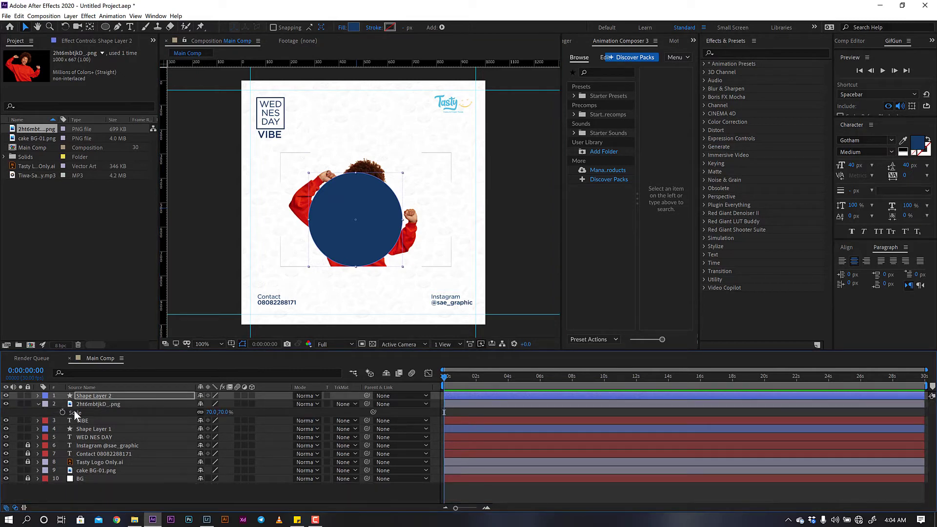
pyautogui.moveTo(91, 396); pyautogui.dragTo(92, 407)
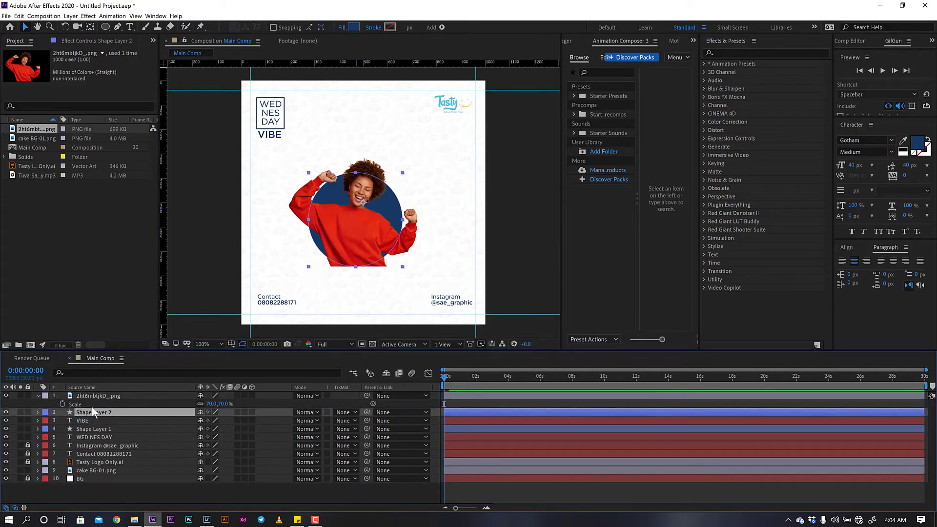
pyautogui.click(188, 487)
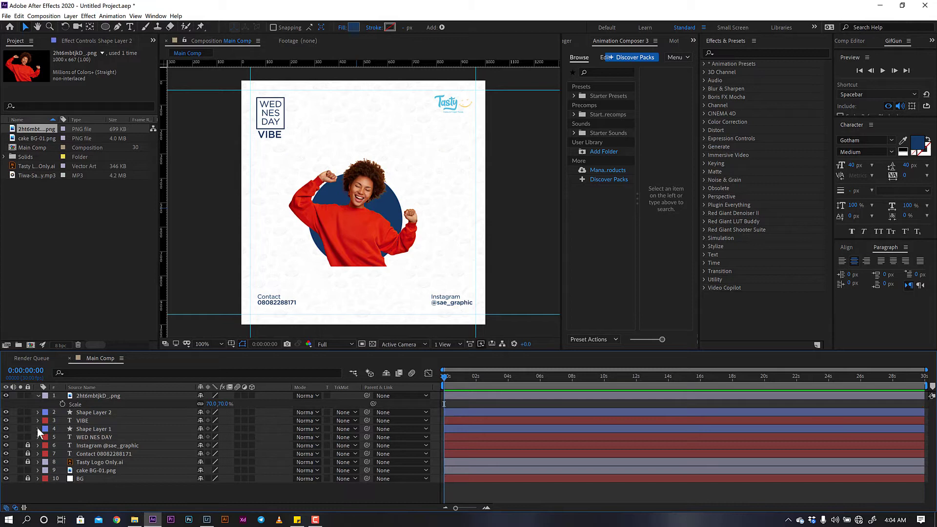
pyautogui.click(39, 395)
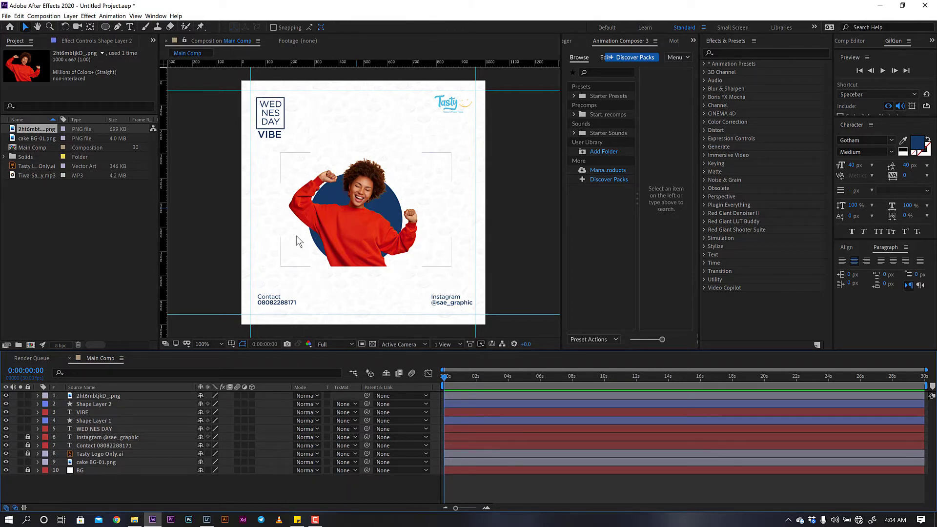
pyautogui.click(38, 175)
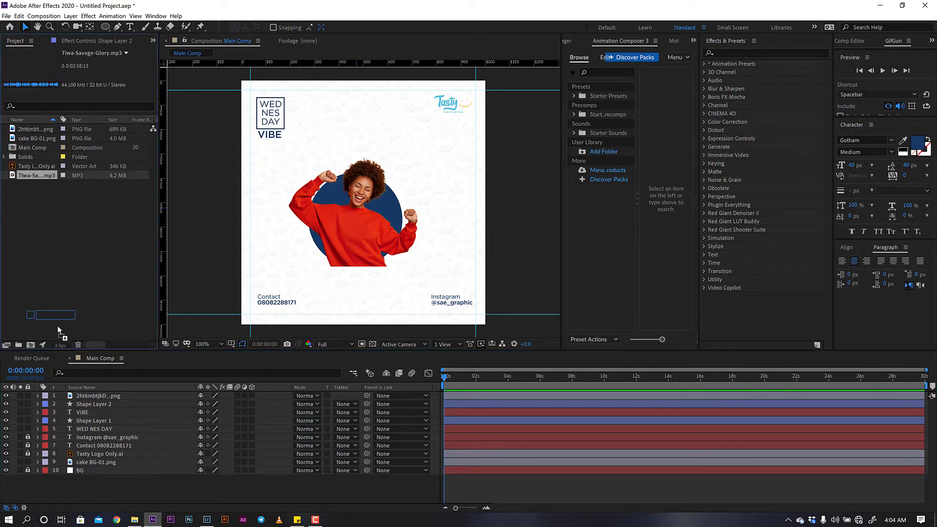
# - Drag Tiwa-Savage-Glory.mp3 into the timeline beneath the WED NES DAY layer
pyautogui.moveTo(57, 326); pyautogui.dragTo(57, 429)
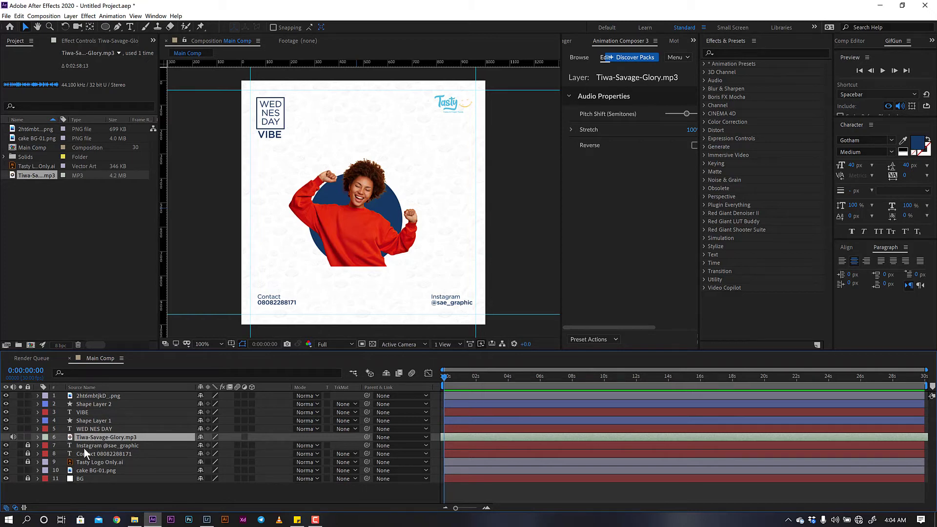
# - Create a new solid layer named 'Audio Spectrum'
pyautogui.rightClick(125, 488)
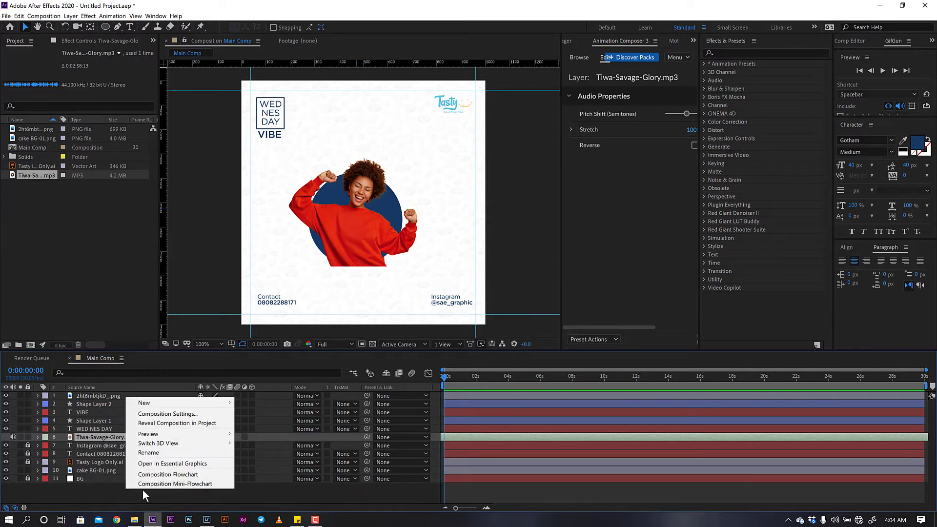
pyautogui.moveTo(175, 408)
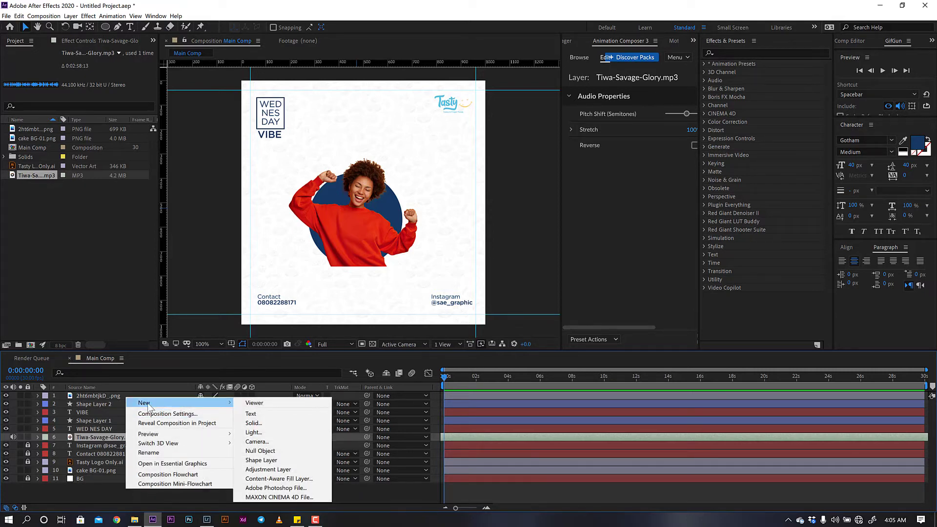
pyautogui.click(261, 424)
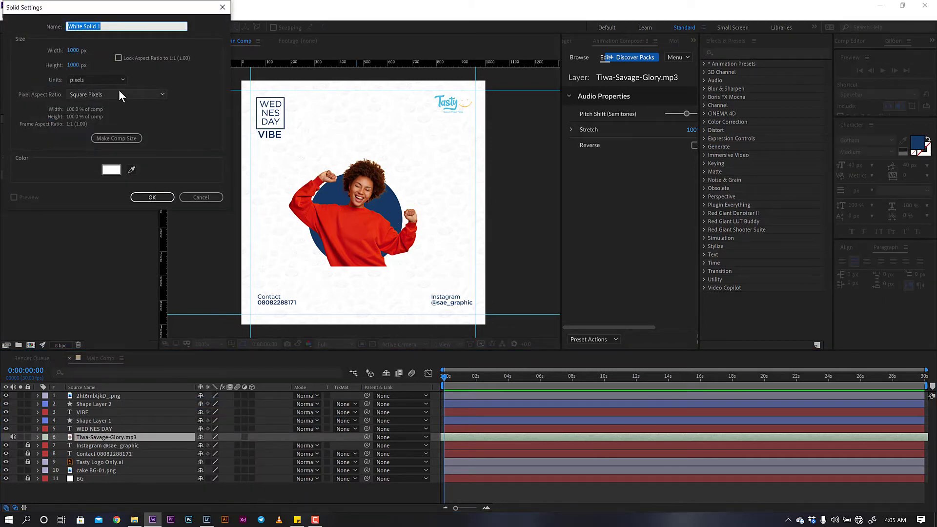
pyautogui.write('Audio Spectrum')
pyautogui.press('Return')
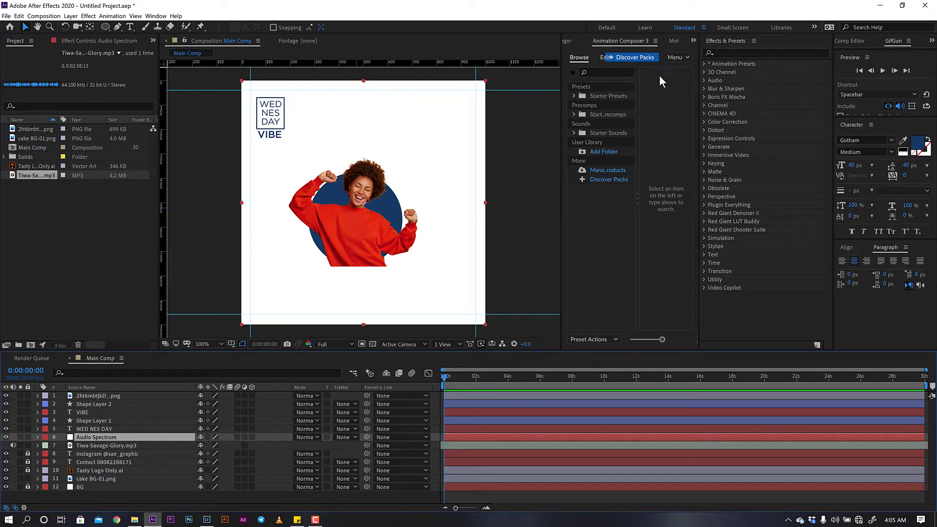
# - Find 'audio' in Effects & Presets and apply Audio Spectrum to the new layer
pyautogui.click(728, 53)
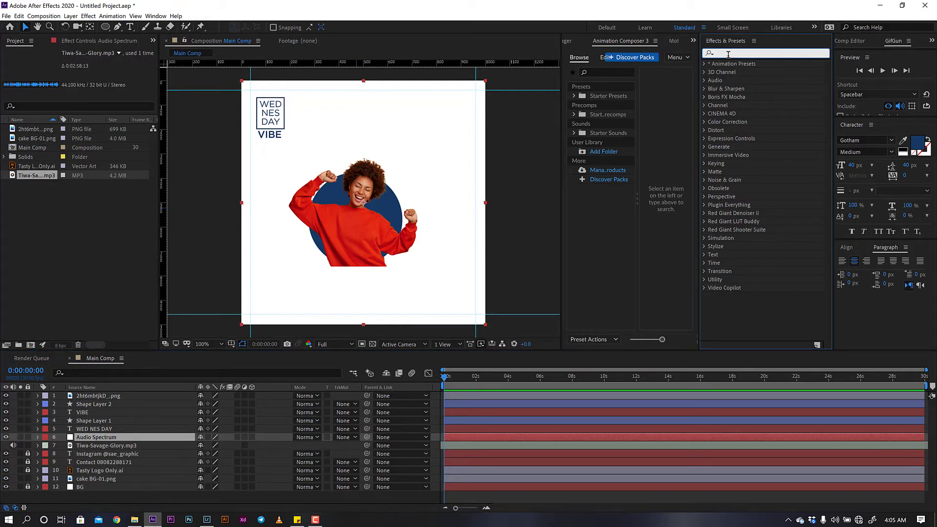
pyautogui.click(156, 17)
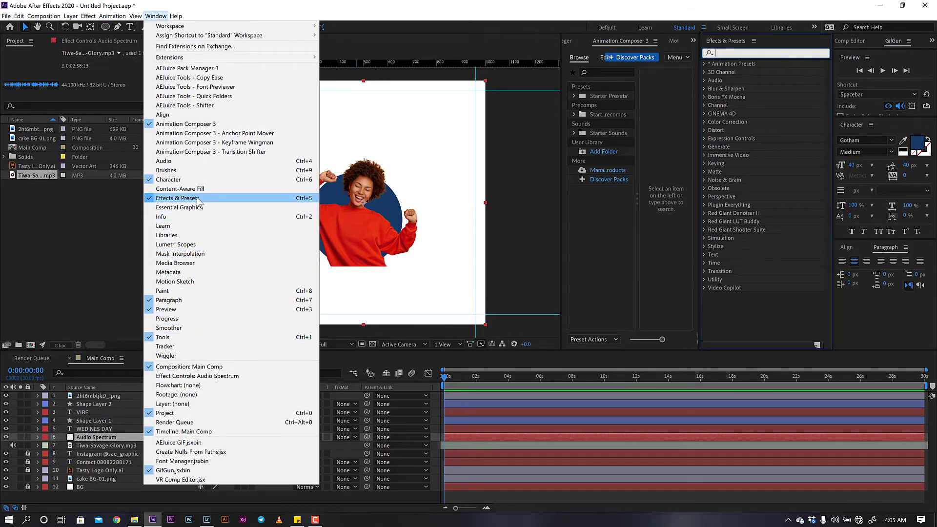
pyautogui.click(731, 53)
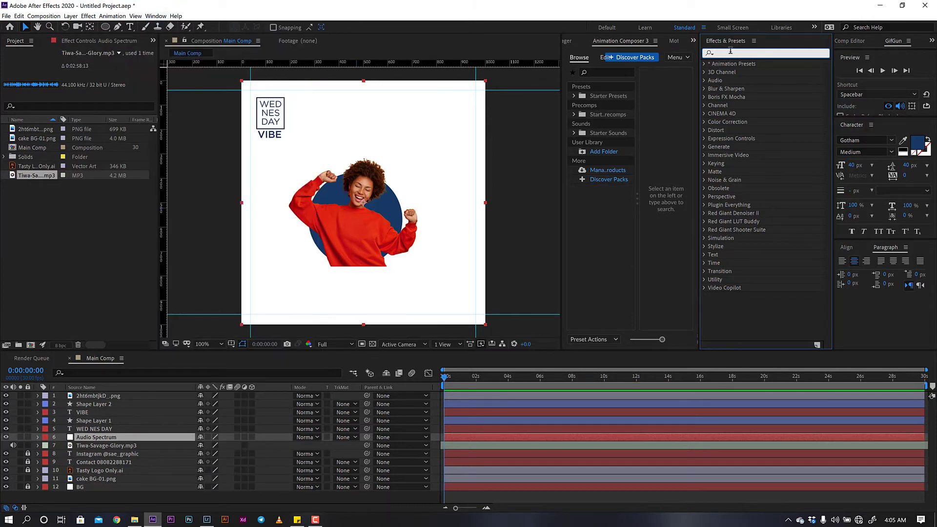
pyautogui.write('audio')
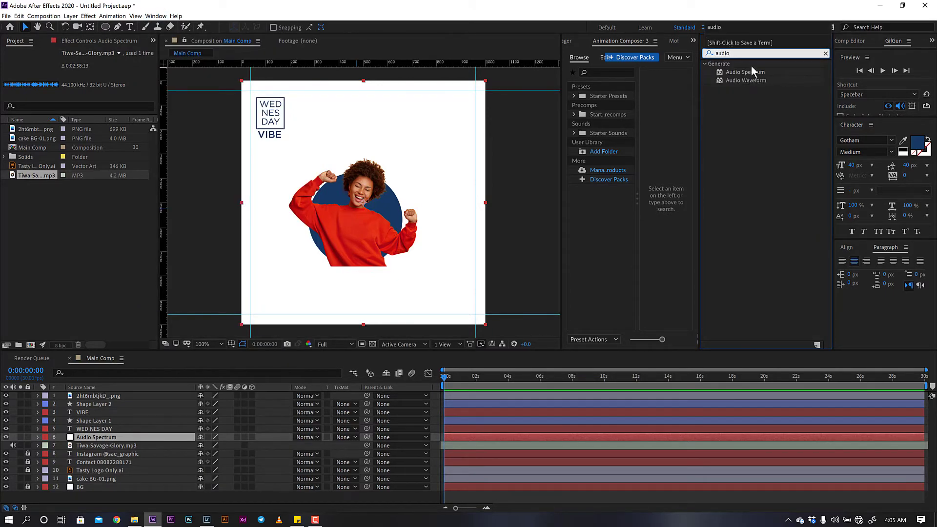
pyautogui.moveTo(751, 73); pyautogui.dragTo(136, 436)
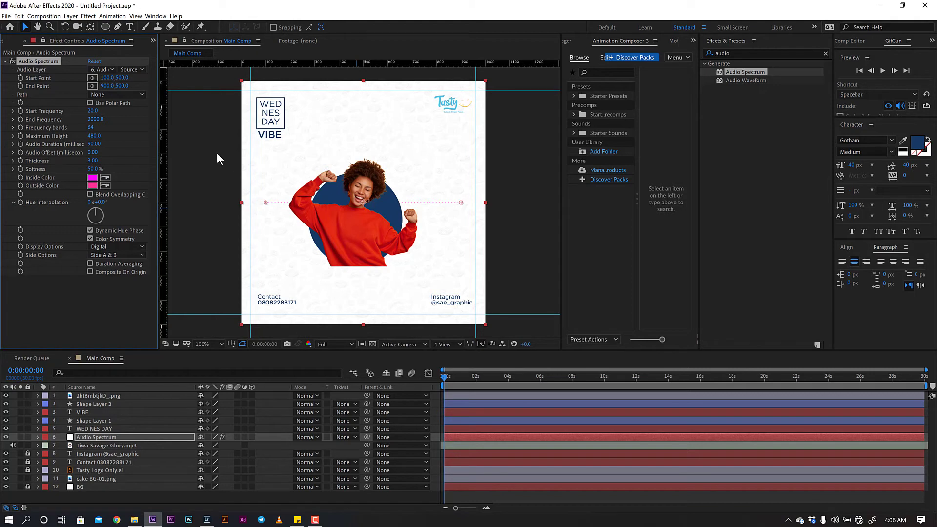
# - Lower the spectrum's start and end points to Y 790
pyautogui.click(267, 202)
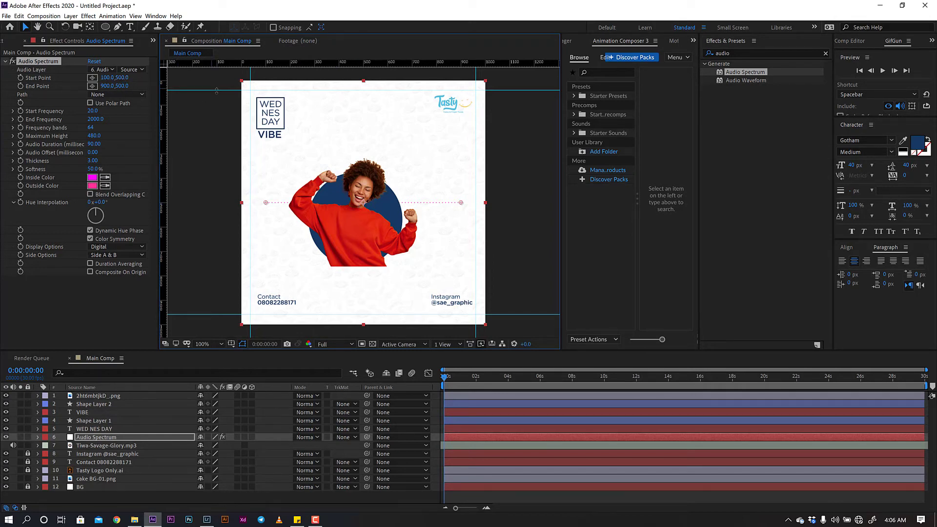
pyautogui.moveTo(123, 80); pyautogui.dragTo(212, 101)
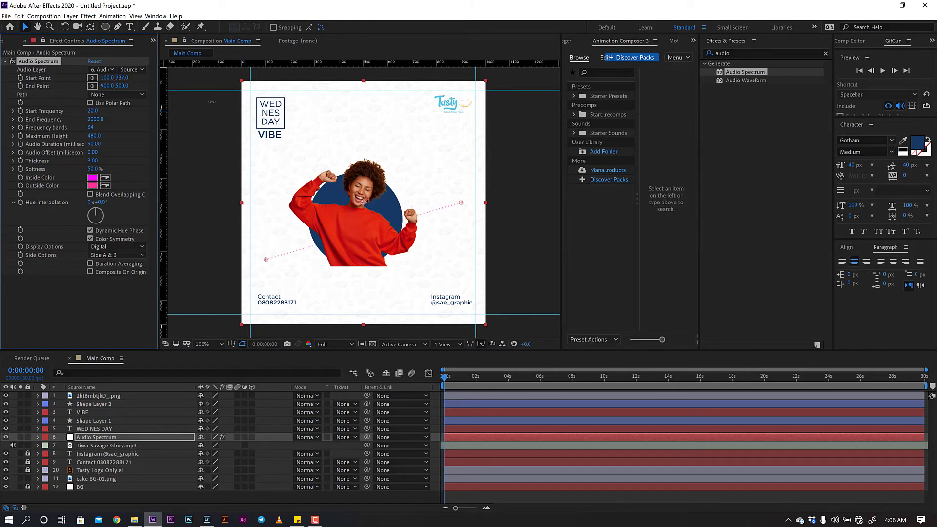
pyautogui.click(122, 78)
pyautogui.write('790')
pyautogui.press('Return')
pyautogui.click(117, 87)
pyautogui.write('790')
pyautogui.press('Return')
# - Raise both spectrum points to Y 748
pyautogui.moveTo(125, 86); pyautogui.dragTo(107, 86)
pyautogui.click(122, 85)
pyautogui.write('748')
pyautogui.press('Return')
pyautogui.click(122, 78)
pyautogui.write('748')
pyautogui.press('Return')
# - Settle the start and end points at Y 770 for a level line
pyautogui.moveTo(123, 79); pyautogui.dragTo(128, 79)
pyautogui.click(123, 78)
pyautogui.write('770')
pyautogui.press('Return')
pyautogui.click(122, 85)
pyautogui.write('770')
pyautogui.press('Return')
# - Nudge the woman's photo slightly down
pyautogui.click(112, 401)
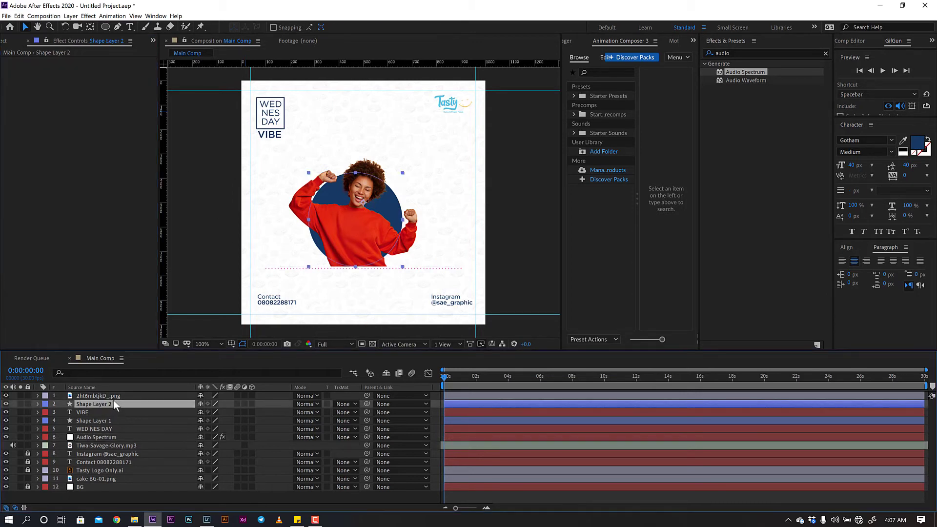
pyautogui.click(116, 398)
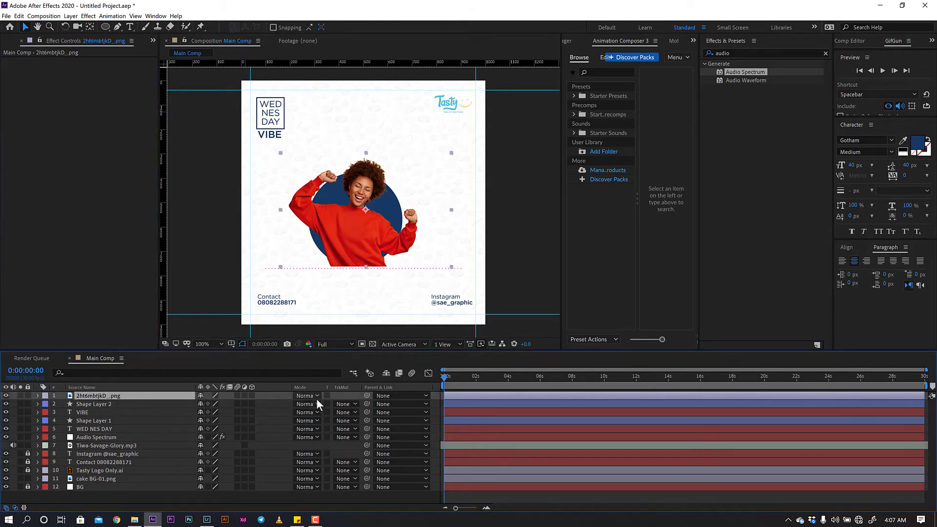
pyautogui.press('p')
pyautogui.moveTo(222, 403); pyautogui.dragTo(227, 404)
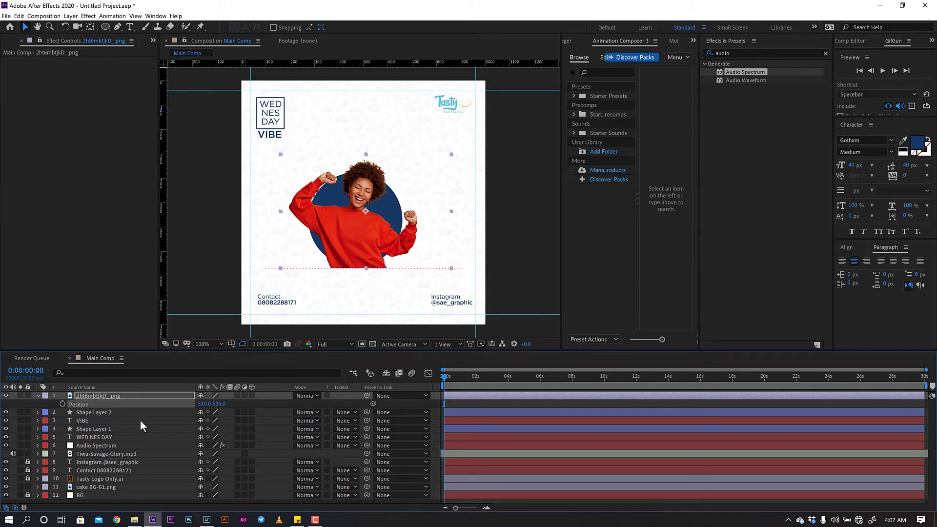
# - Shrink the navy circle to 96% scale and position it at 500,509
pyautogui.click(124, 412)
pyautogui.press('p')
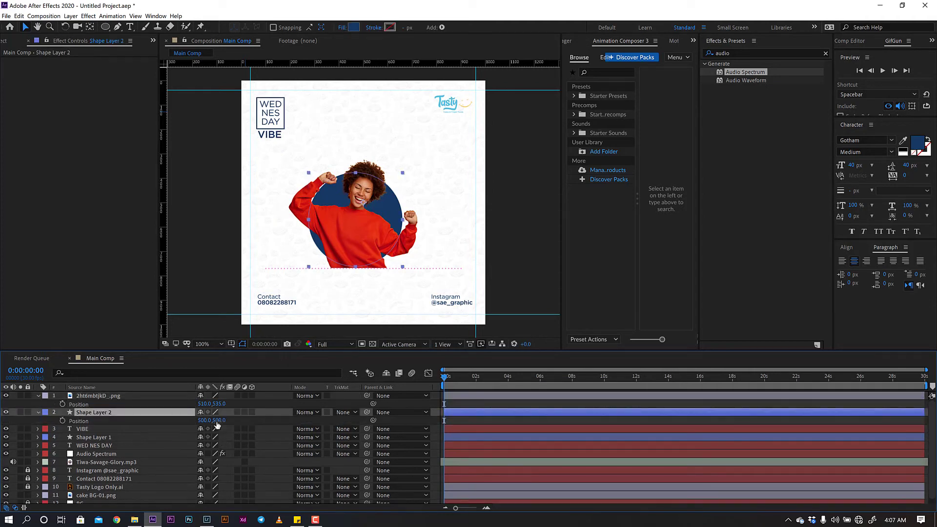
pyautogui.click(217, 420)
pyautogui.moveTo(218, 420); pyautogui.dragTo(222, 420)
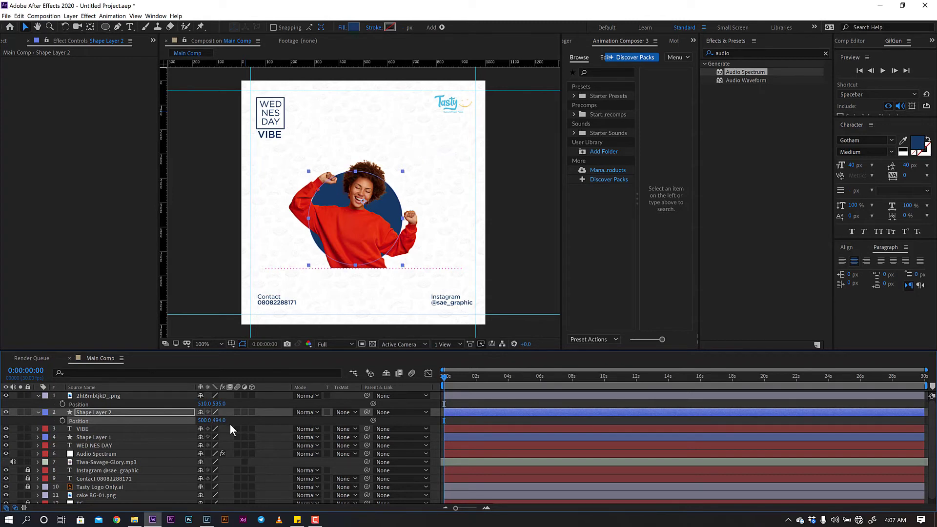
pyautogui.press('s')
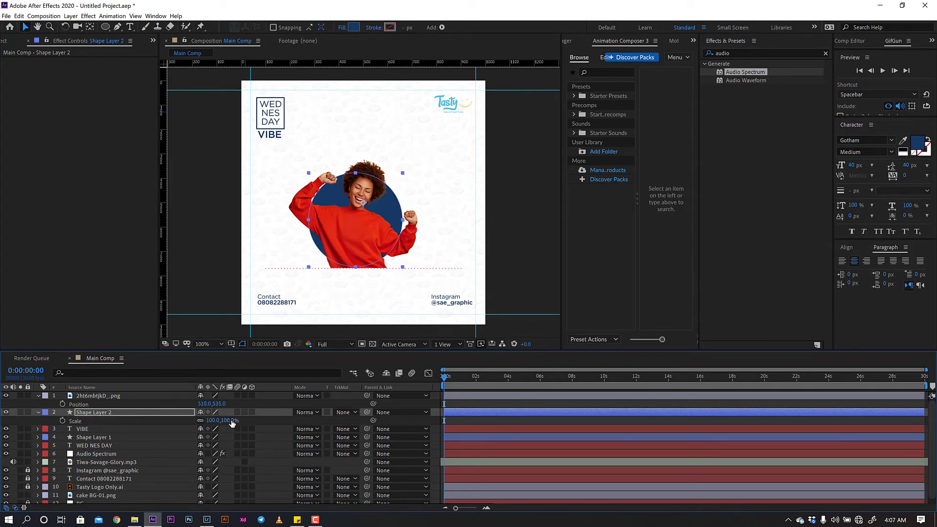
pyautogui.moveTo(232, 421); pyautogui.dragTo(229, 420)
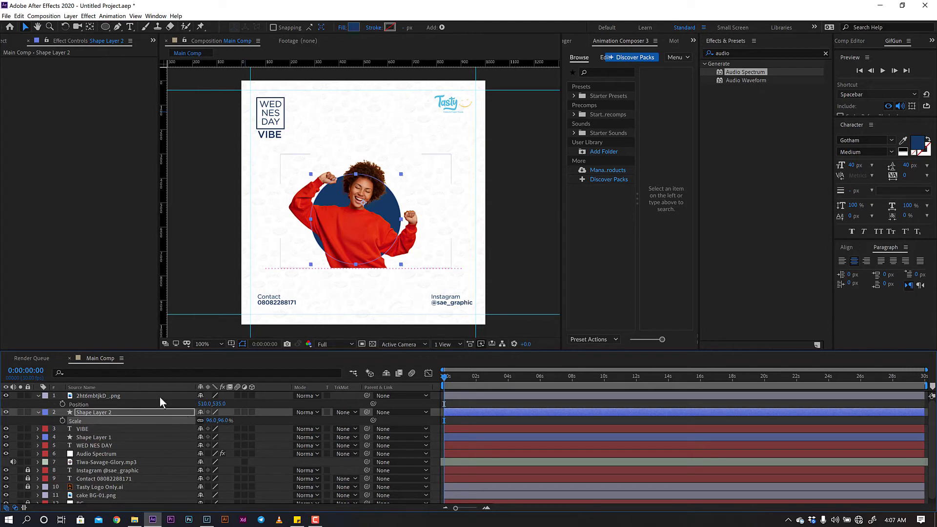
pyautogui.press('p')
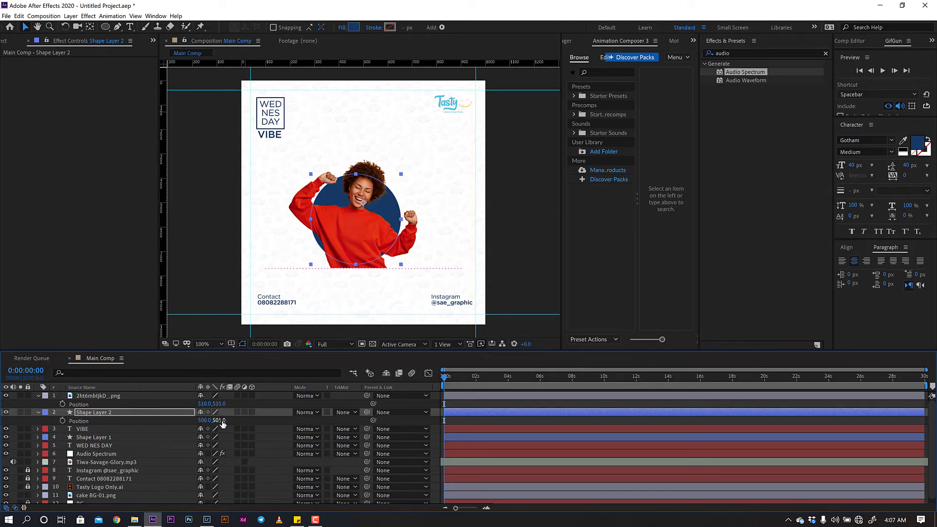
pyautogui.moveTo(224, 420); pyautogui.dragTo(227, 418)
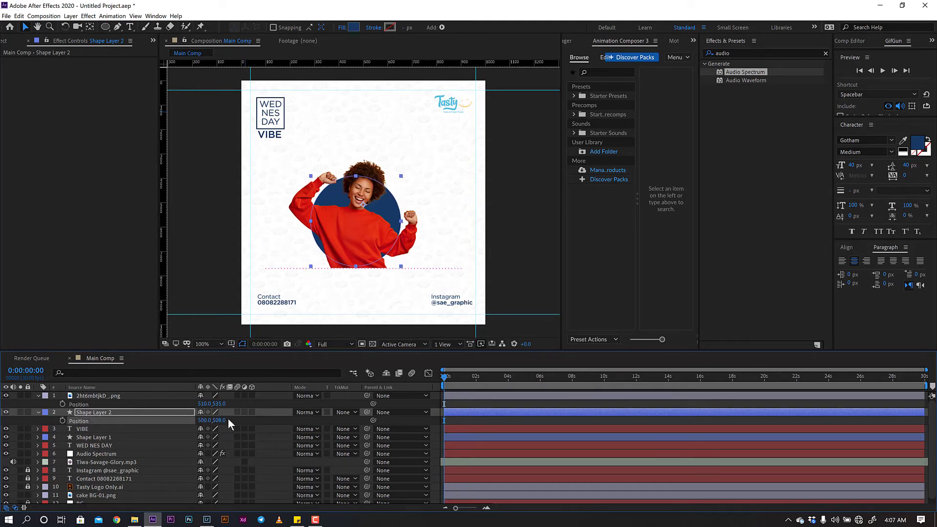
# - Enlarge the woman's photo to 75% and reposition it to 510,518
pyautogui.click(151, 399)
pyautogui.press('s')
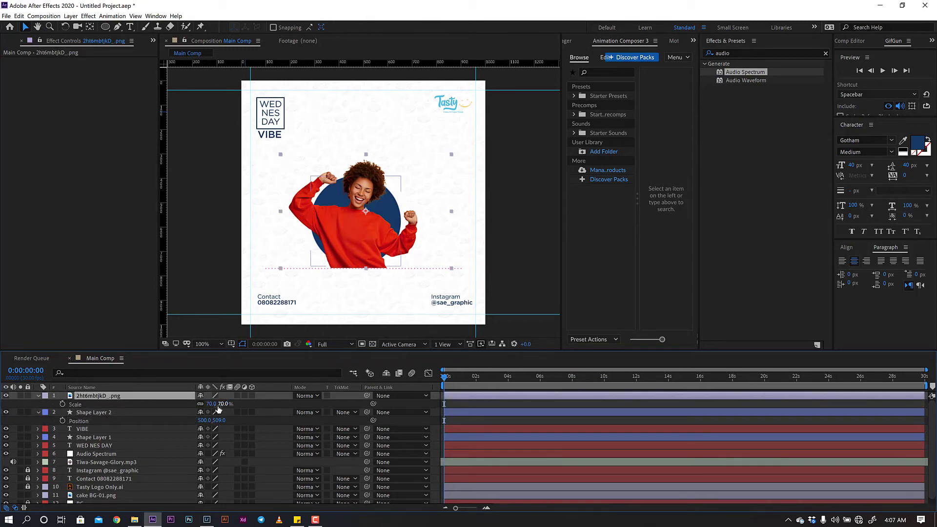
pyautogui.moveTo(218, 405); pyautogui.dragTo(213, 404)
pyautogui.press('p')
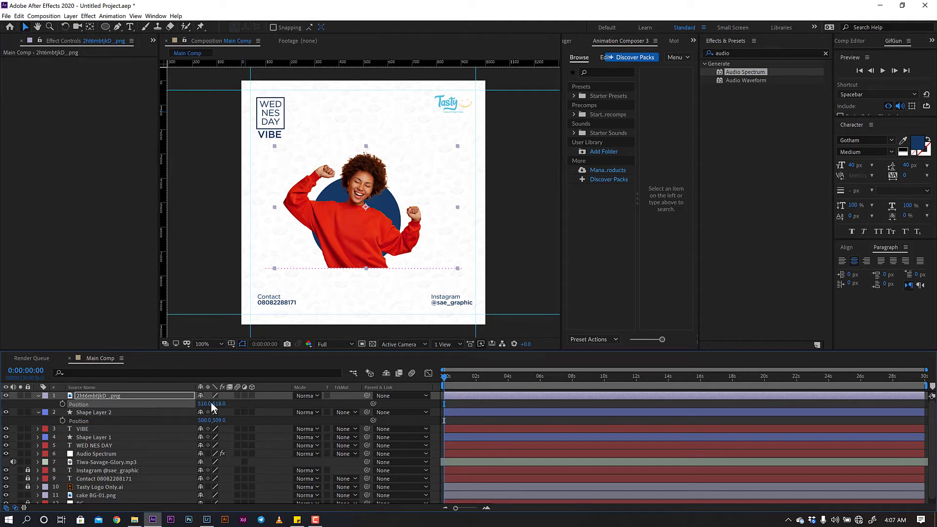
pyautogui.click(218, 403)
pyautogui.click(38, 396)
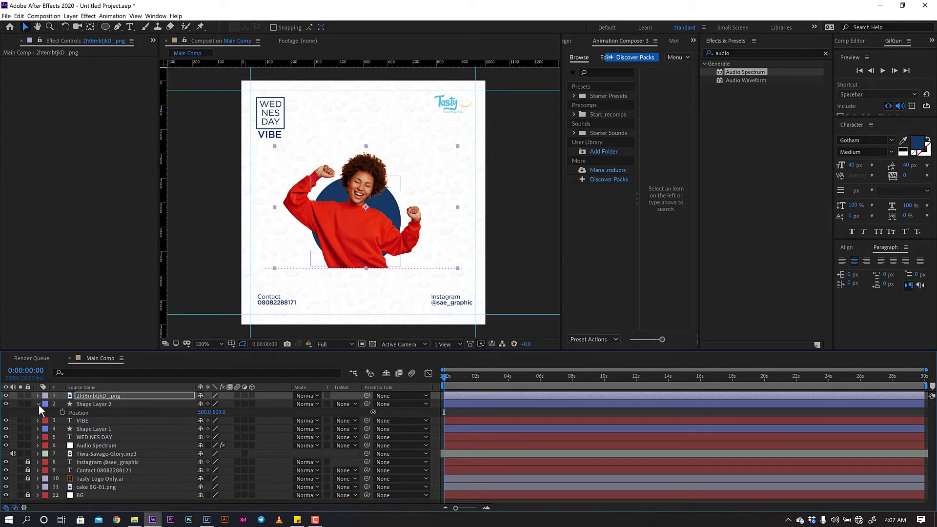
pyautogui.click(38, 404)
# - Drive the spectrum from Tiwa-Savage-Glory.mp3 with frequencies 2 to 600
pyautogui.click(100, 437)
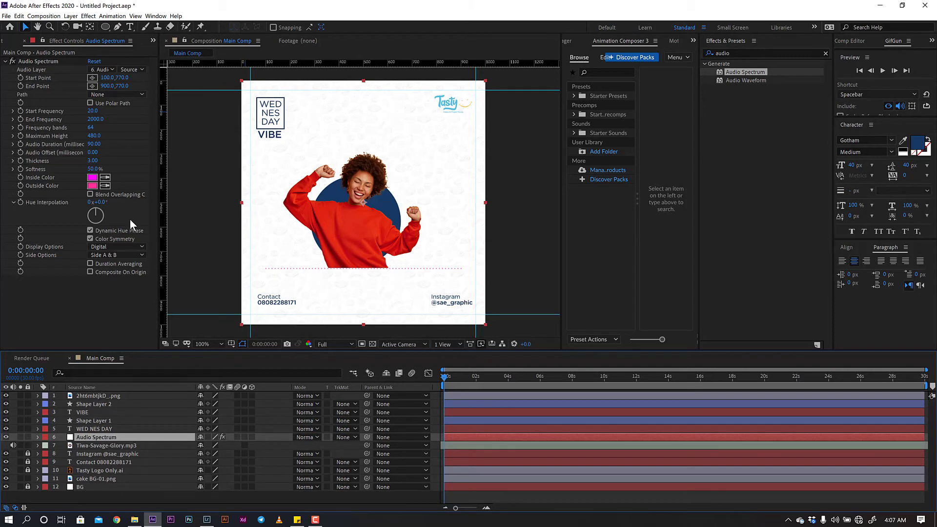
pyautogui.click(103, 71)
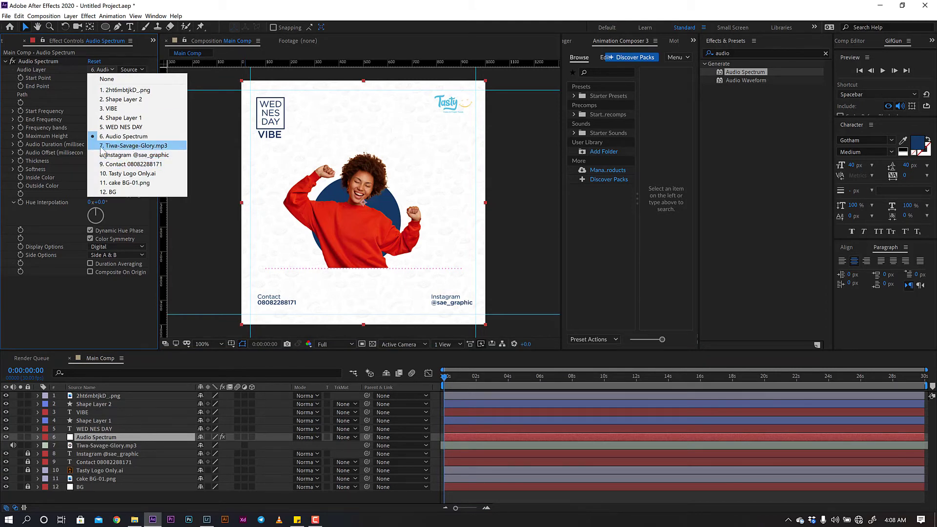
pyautogui.click(129, 146)
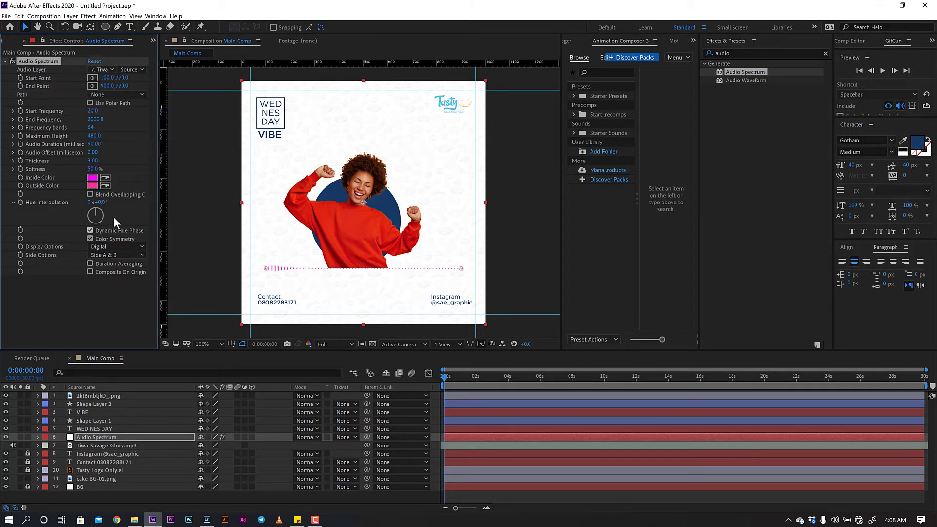
pyautogui.click(92, 112)
pyautogui.write('2')
pyautogui.press('Tab')
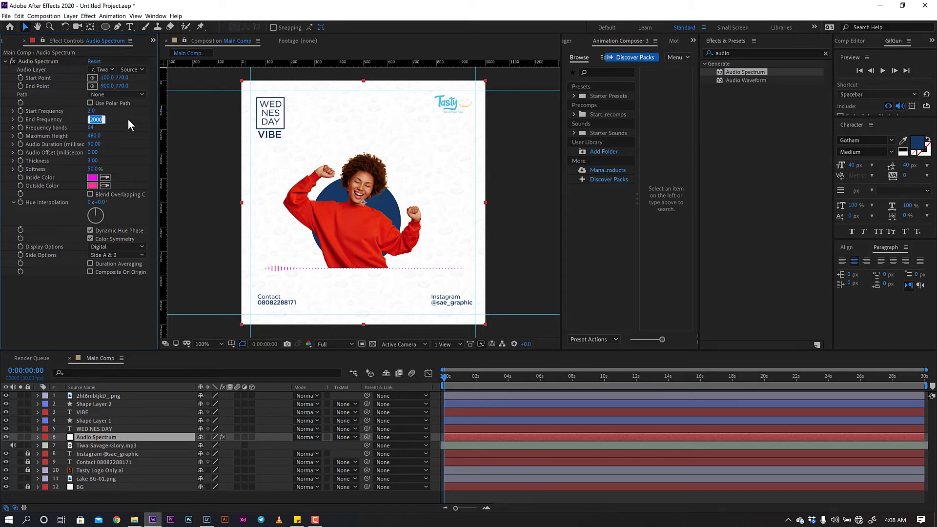
pyautogui.write('600')
pyautogui.press('Return')
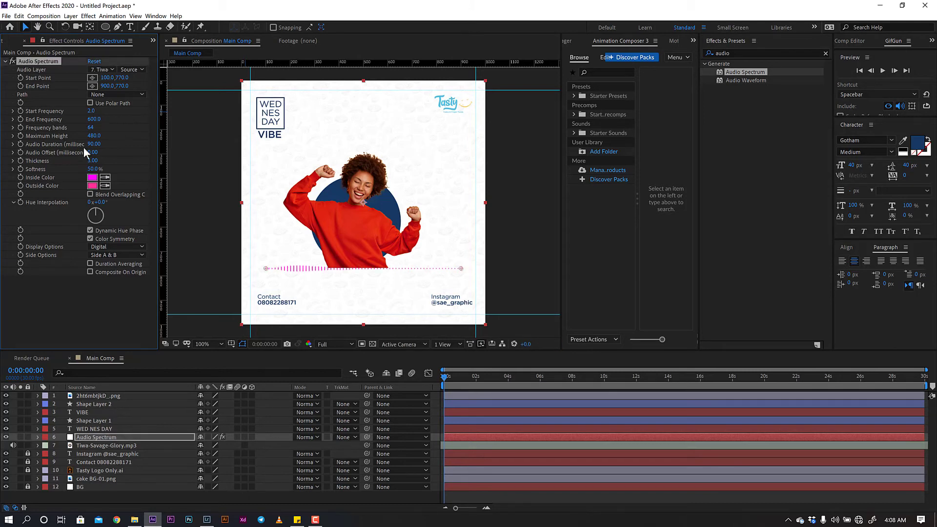
# - Set 70 frequency bands, maximum height 260 and audio duration 30
pyautogui.click(92, 128)
pyautogui.write('70')
pyautogui.press('Return')
pyautogui.click(95, 136)
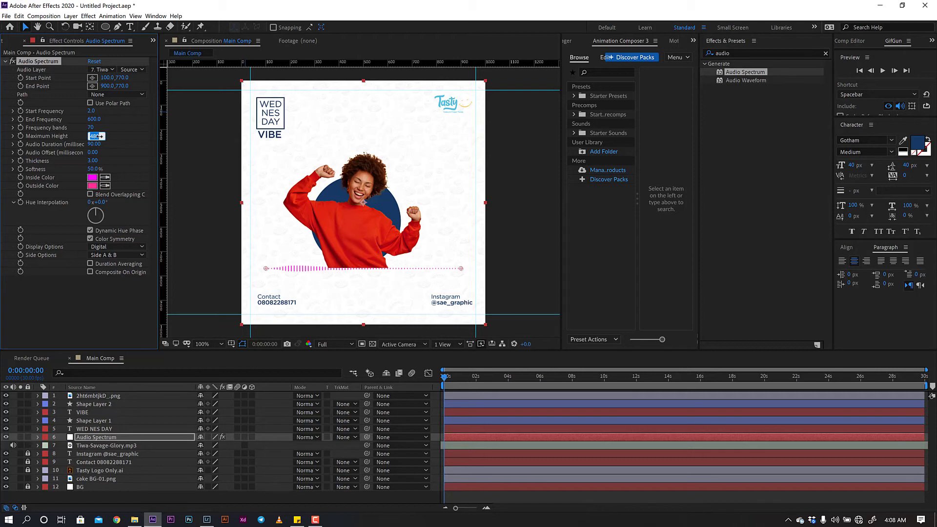
pyautogui.write('260')
pyautogui.press('Return')
pyautogui.click(95, 144)
pyautogui.write('30')
pyautogui.press('Return')
# - Set audio offset to 140 ms, thickness 5 and softness 30%
pyautogui.click(98, 152)
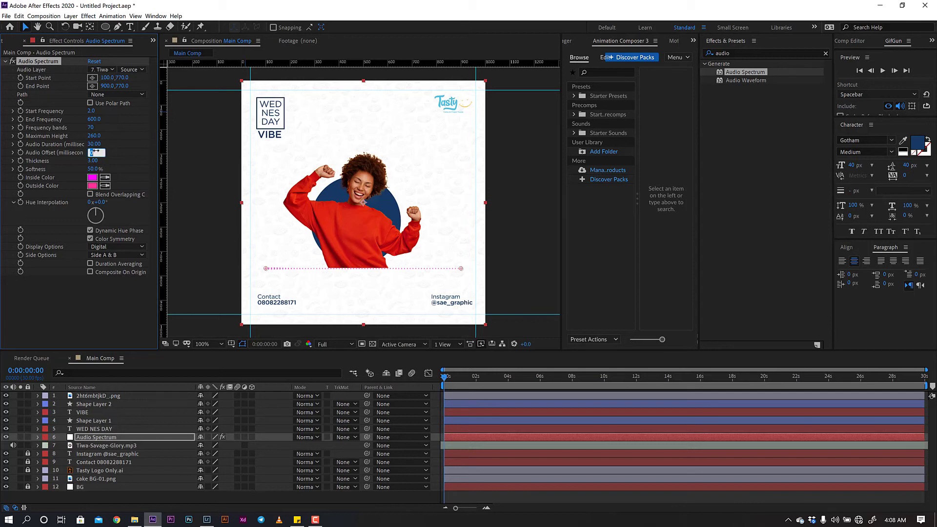
pyautogui.write('140')
pyautogui.press('Return')
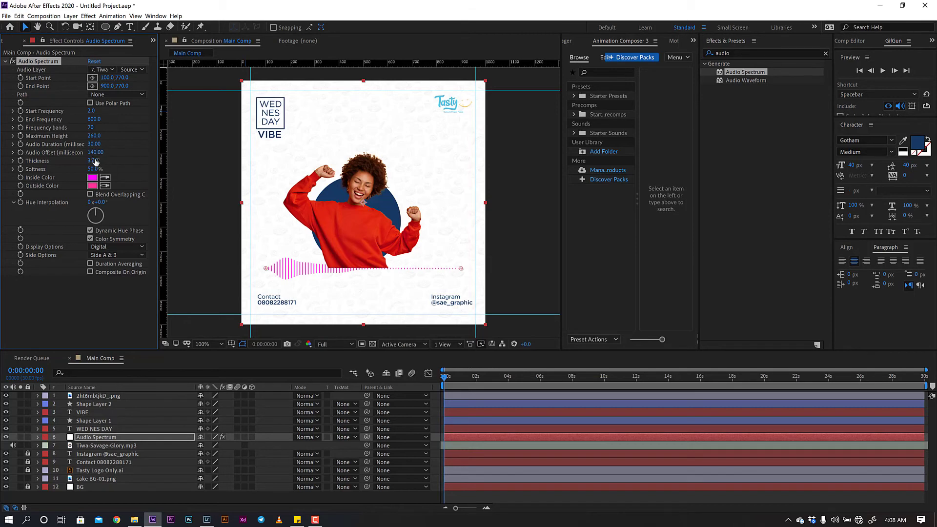
pyautogui.click(92, 161)
pyautogui.write('5')
pyautogui.click(96, 169)
pyautogui.write('30')
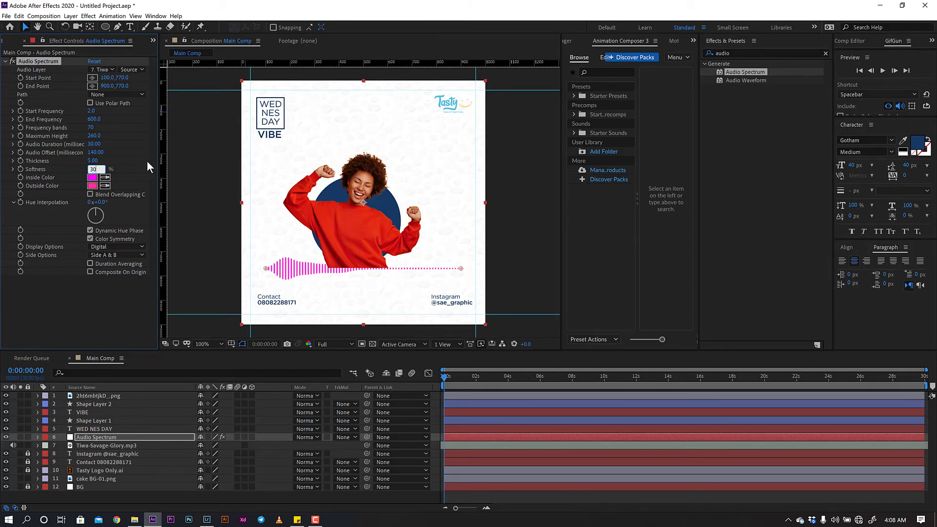
pyautogui.press('Return')
# - Draw the spectrum on Side A only, coloured the Tasty logo's light blue inside and outside
pyautogui.click(124, 255)
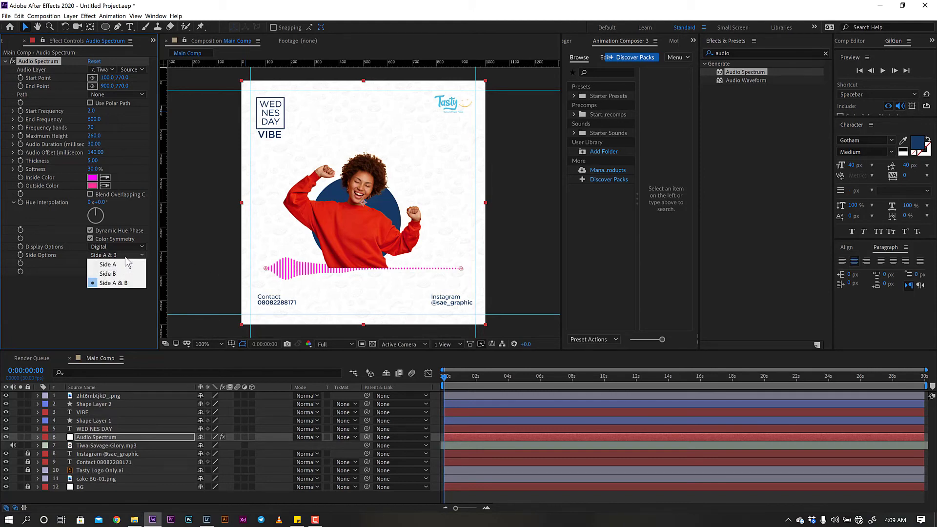
pyautogui.click(121, 263)
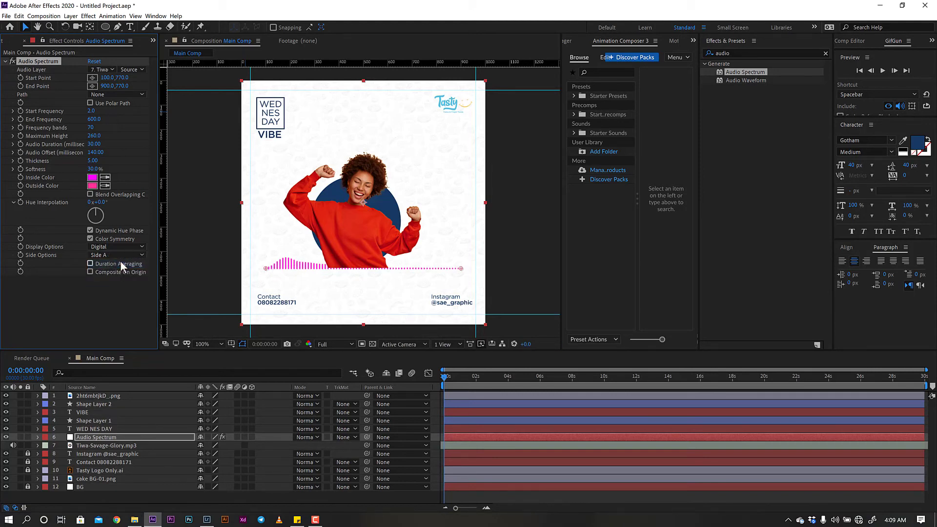
pyautogui.click(106, 179)
pyautogui.click(440, 101)
pyautogui.click(107, 185)
pyautogui.click(99, 181)
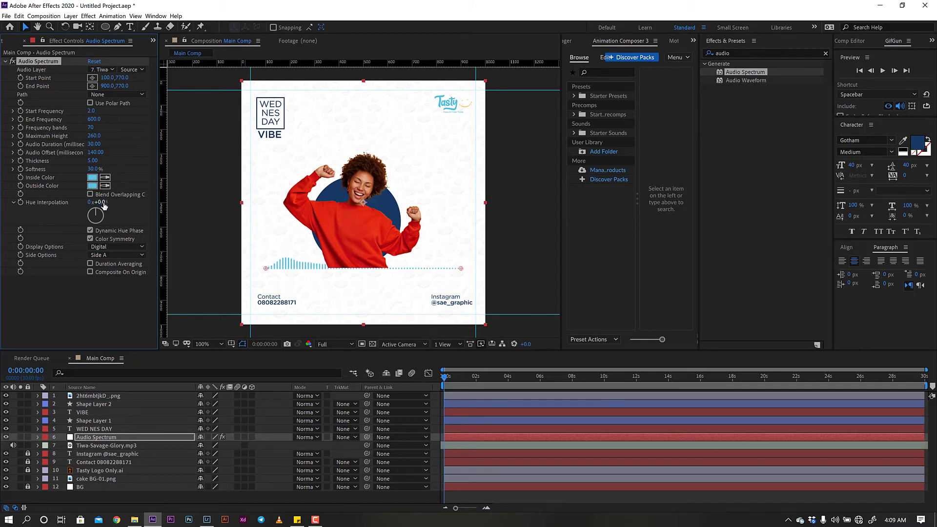
# - Set hue interpolation to 64° and shorten the span to start at 203,770
pyautogui.click(102, 202)
pyautogui.write('604')
pyautogui.press('Return')
pyautogui.moveTo(108, 78); pyautogui.dragTo(84, 86)
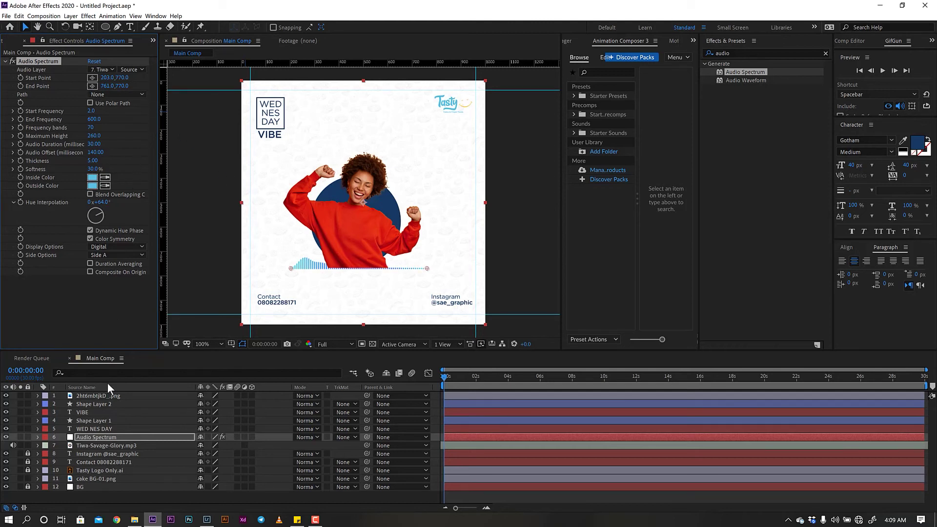
# - Nudge the navy circle slightly down
pyautogui.click(104, 395)
pyautogui.click(102, 405)
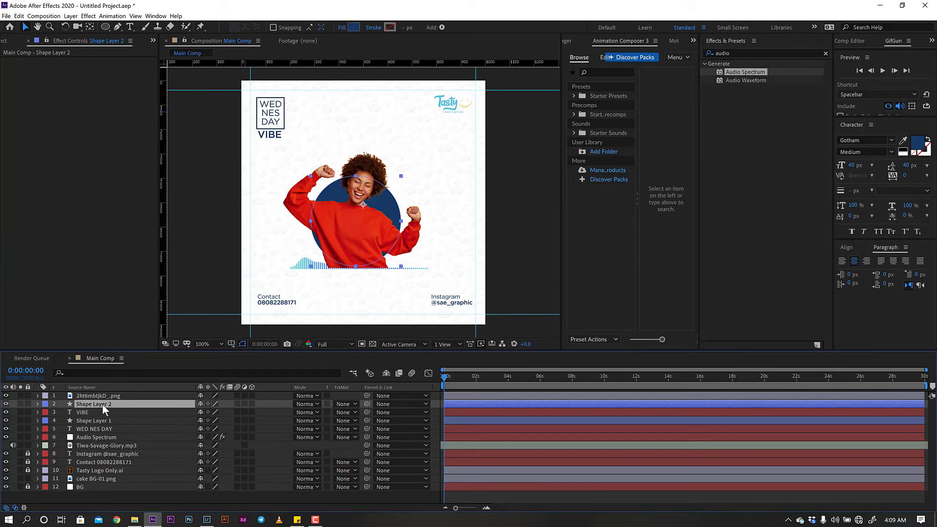
pyautogui.press('p')
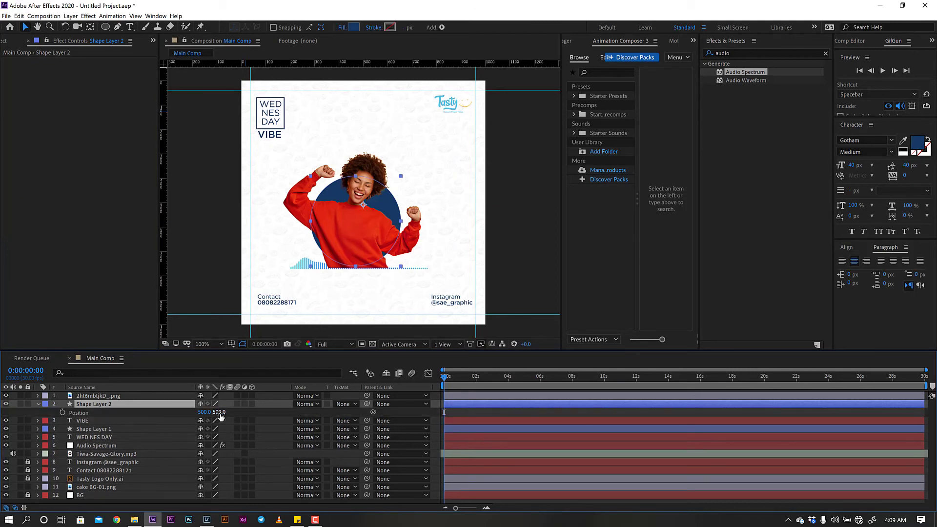
pyautogui.moveTo(224, 412); pyautogui.dragTo(225, 412)
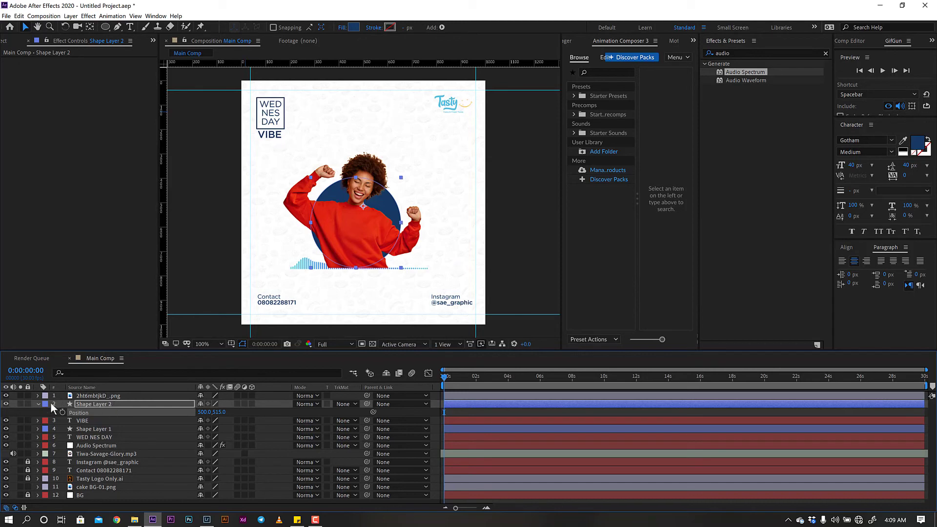
pyautogui.click(37, 405)
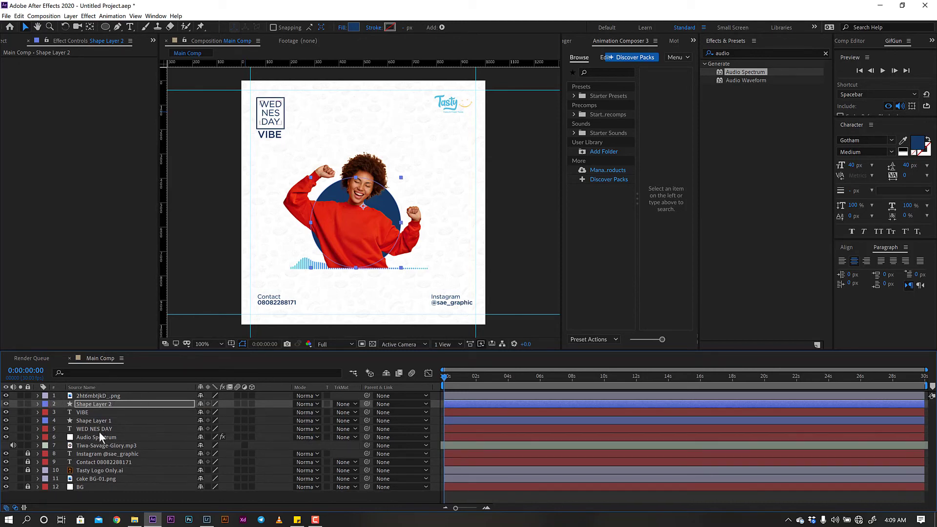
# - Move the Audio Spectrum layer just below the navy circle in the stack
pyautogui.click(98, 404)
pyautogui.keyDown('ctrl'); pyautogui.click(102, 395); pyautogui.keyUp('ctrl')
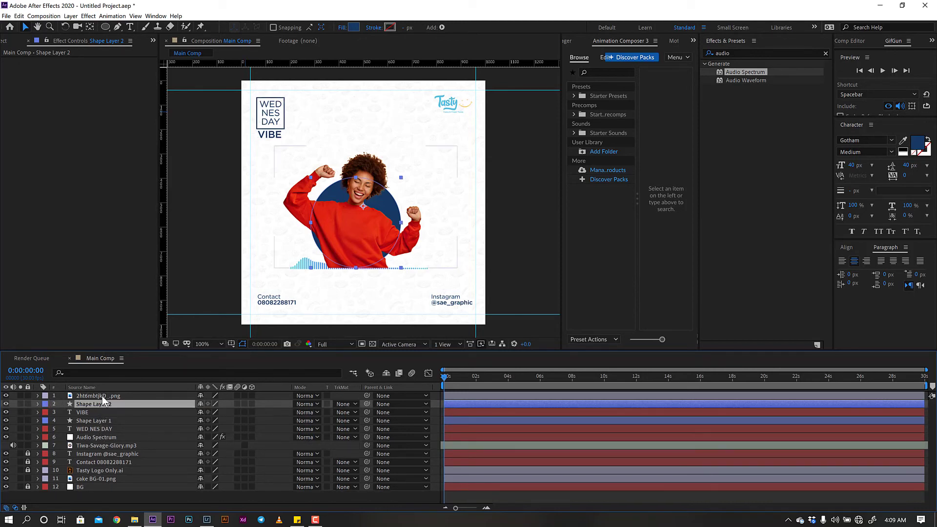
pyautogui.keyDown('ctrl'); pyautogui.click(105, 430); pyautogui.keyUp('ctrl')
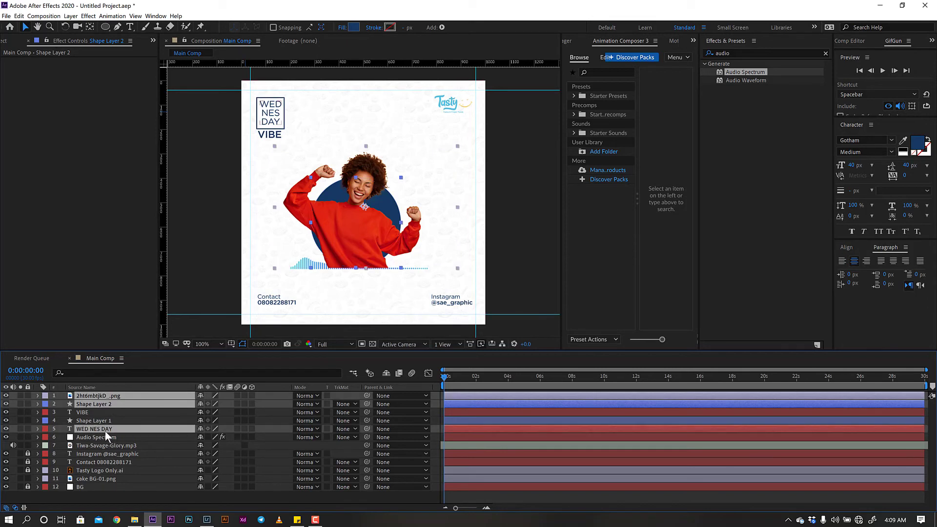
pyautogui.moveTo(110, 435); pyautogui.dragTo(114, 405)
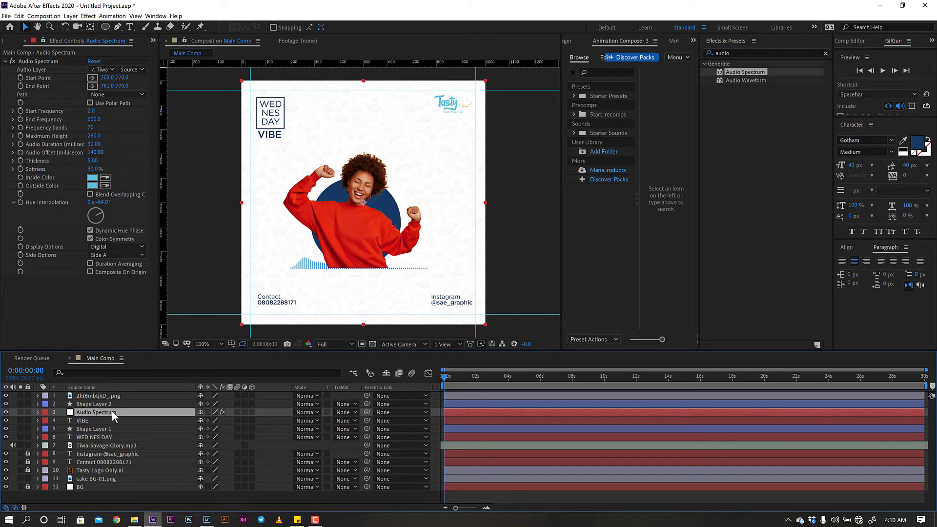
# - Raise the woman, circle and spectrum together, putting the photo at 510,454
pyautogui.keyDown('ctrl'); pyautogui.click(112, 405); pyautogui.keyUp('ctrl')
pyautogui.keyDown('ctrl'); pyautogui.click(115, 397); pyautogui.keyUp('ctrl')
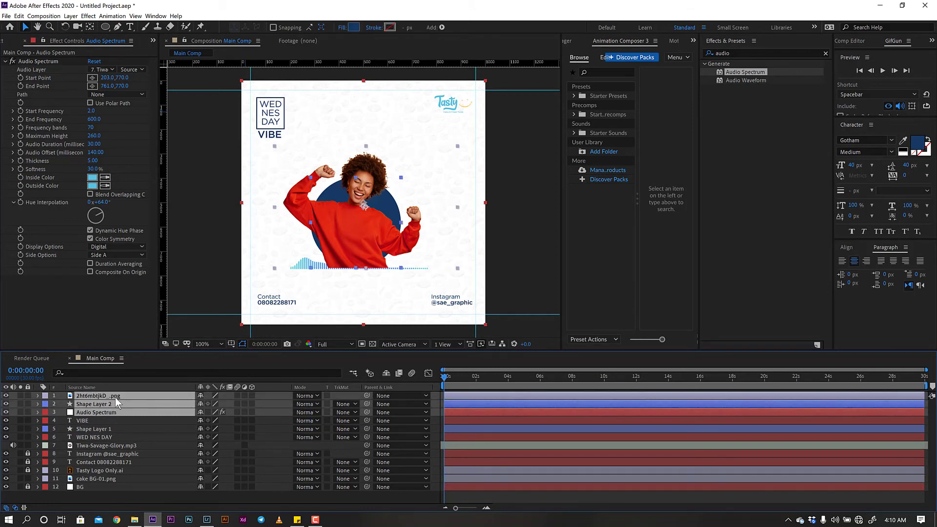
pyautogui.press('p')
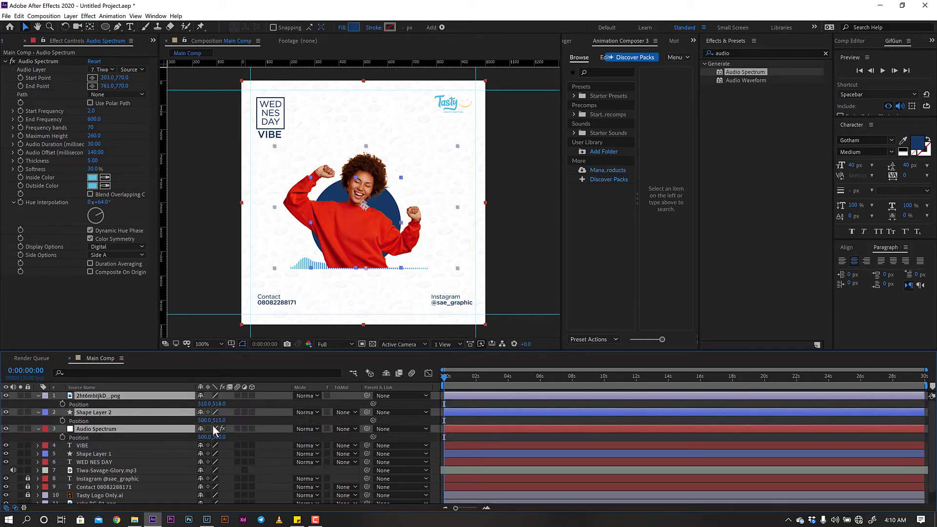
pyautogui.moveTo(215, 437); pyautogui.dragTo(196, 429)
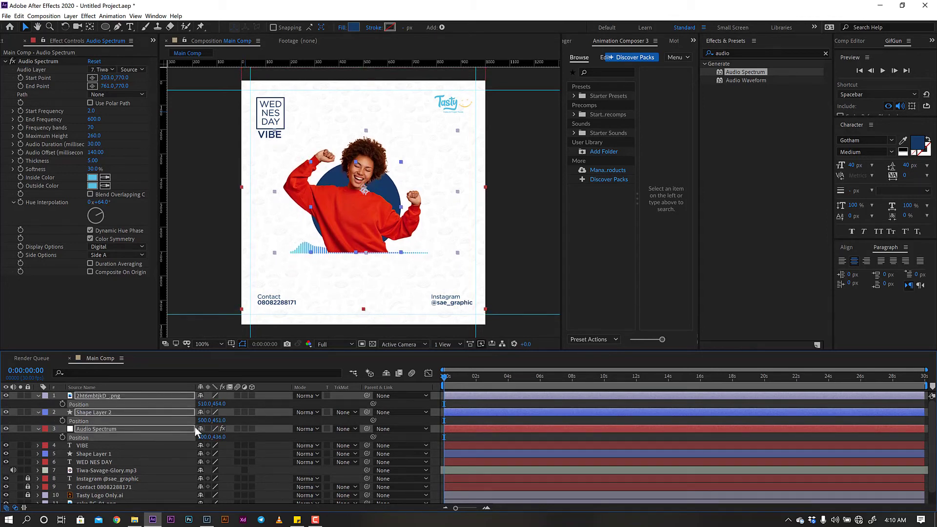
pyautogui.click(39, 396)
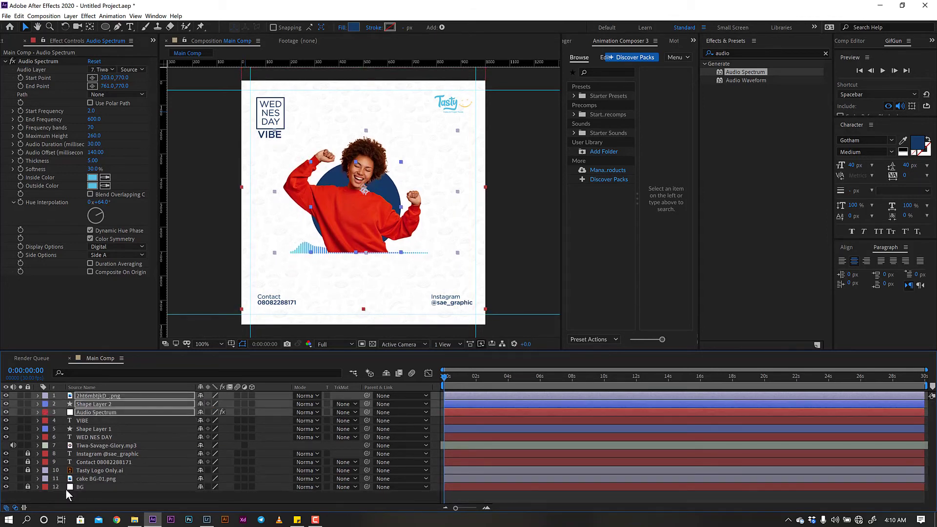
pyautogui.click(87, 492)
pyautogui.moveTo(449, 375); pyautogui.dragTo(430, 384)
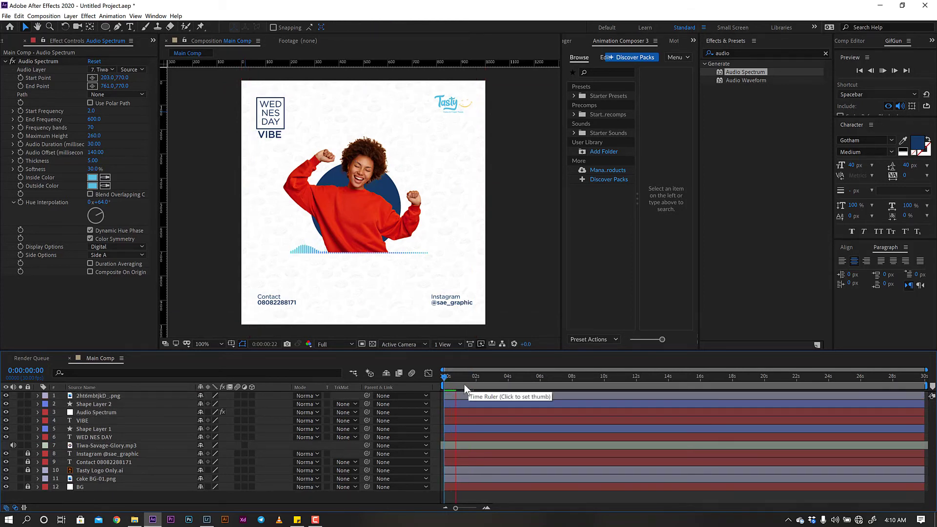
# - Put Audio Spectrum at the top of the layer stack and preview the opening seconds
pyautogui.press('space')
pyautogui.moveTo(109, 411); pyautogui.dragTo(112, 393)
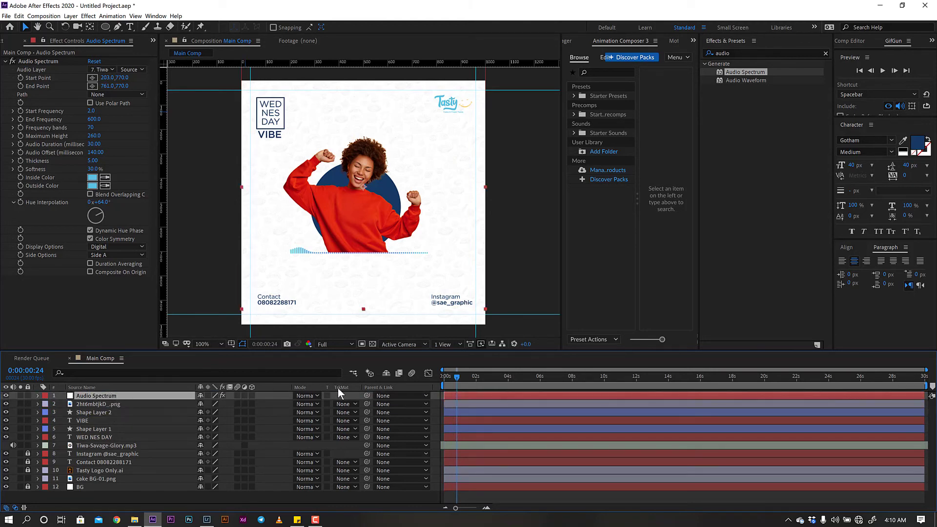
pyautogui.moveTo(455, 374); pyautogui.dragTo(426, 375)
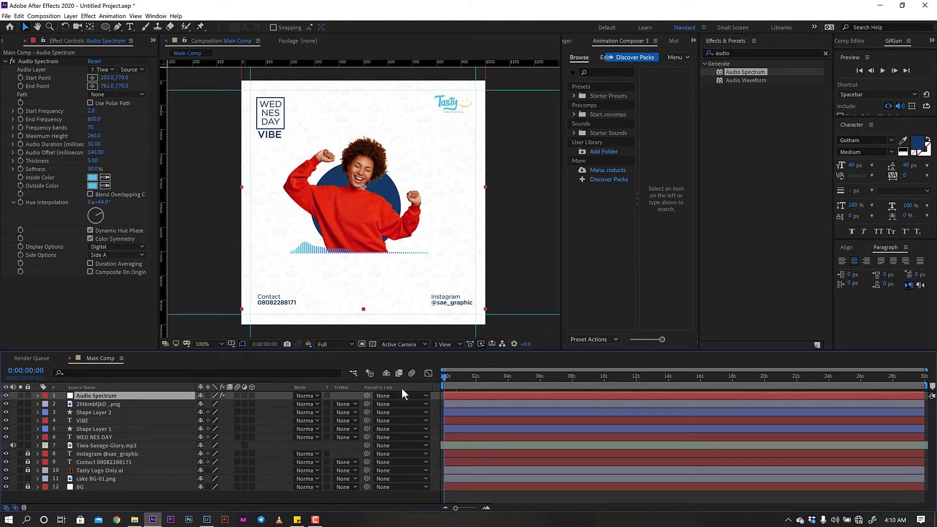
pyautogui.press('space')
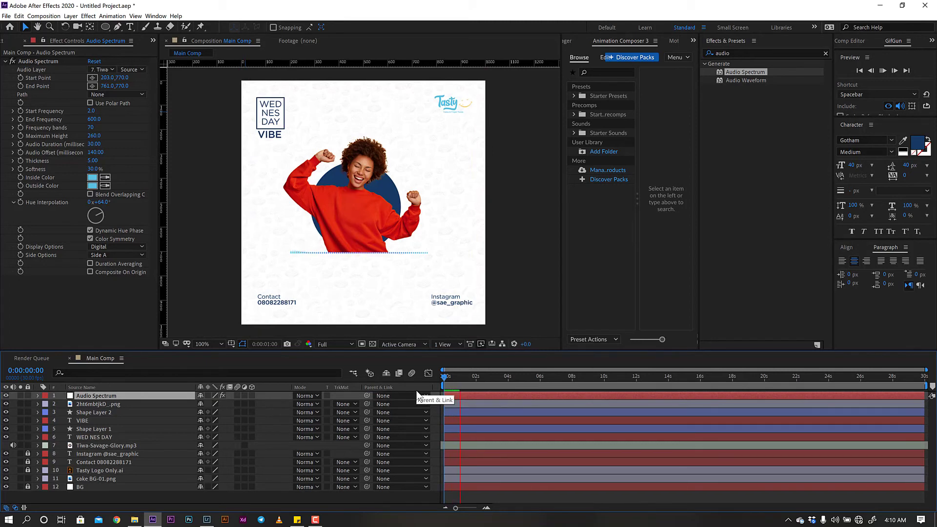
pyautogui.press('space')
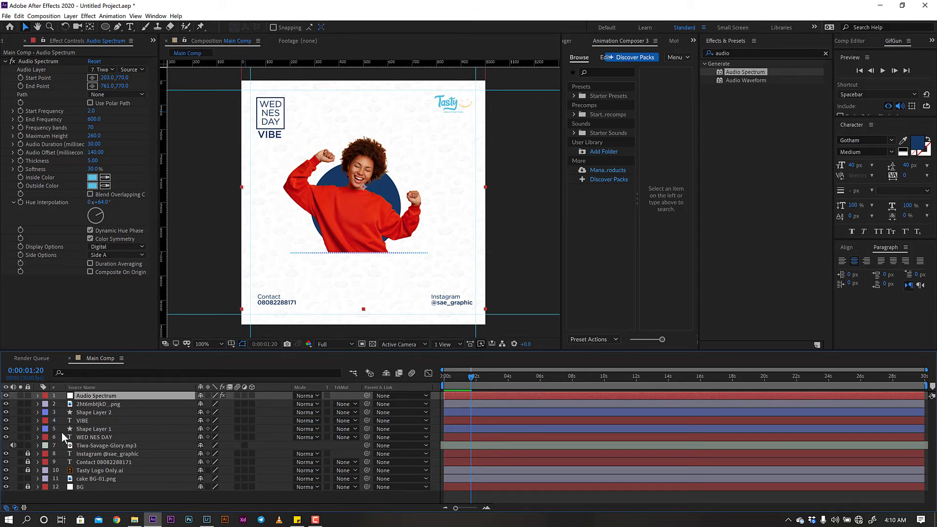
pyautogui.click(87, 402)
# - Rename the woman's PNG layer to 'Image' and show its Position
pyautogui.press('g')
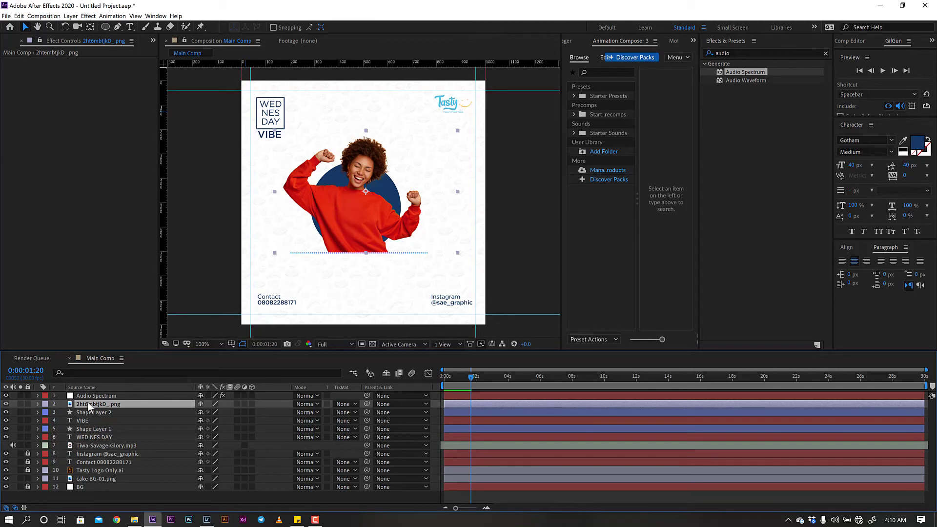
pyautogui.press('Return')
pyautogui.write('Image')
pyautogui.press('Return')
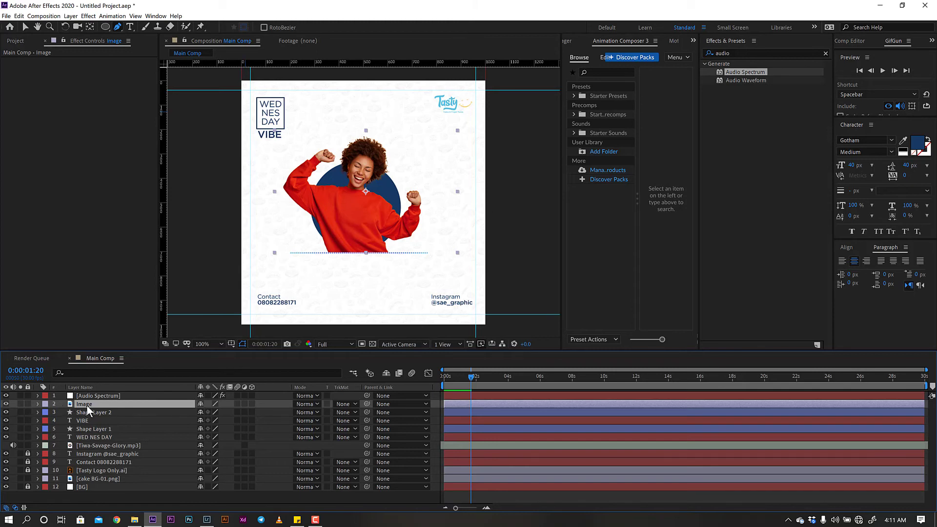
pyautogui.press('p')
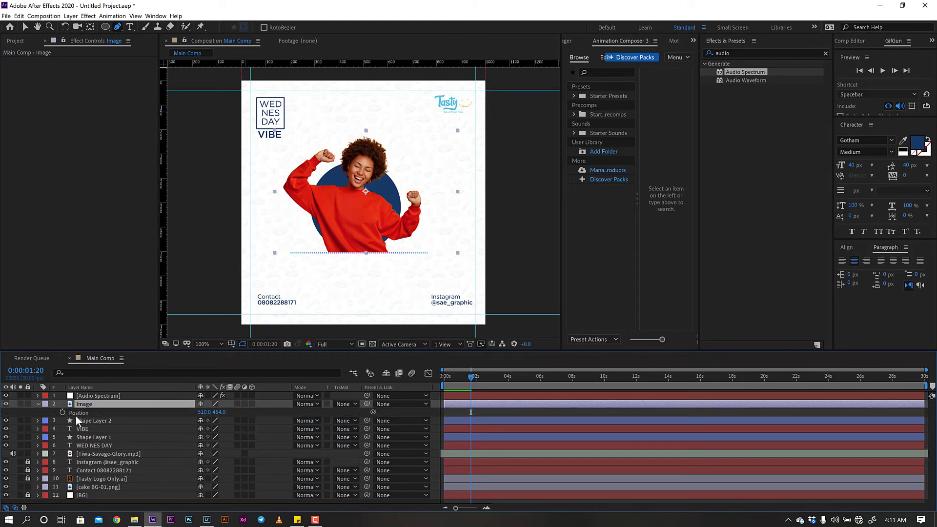
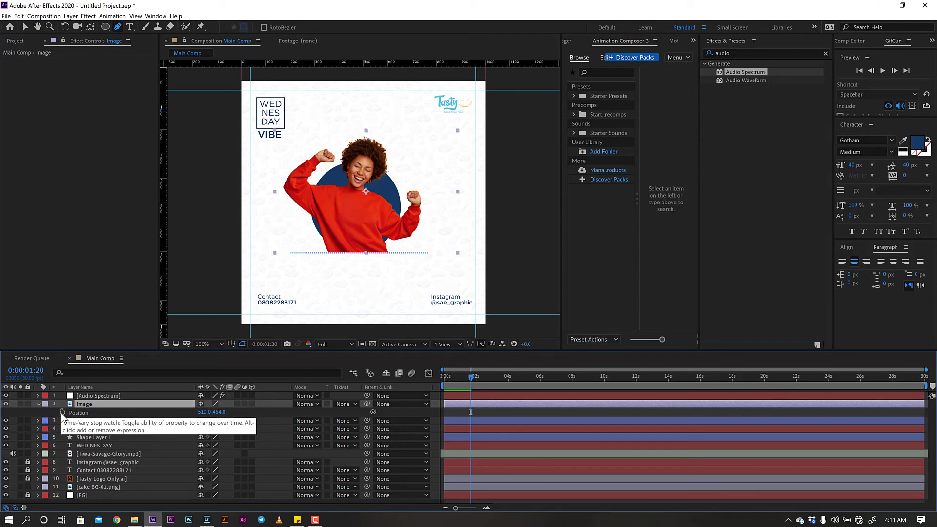
# - Give the Image layer's Position a wiggle(2,5) expression and scrub ahead to check the jitter
pyautogui.keyDown('alt'); pyautogui.click(62, 413); pyautogui.keyUp('alt')
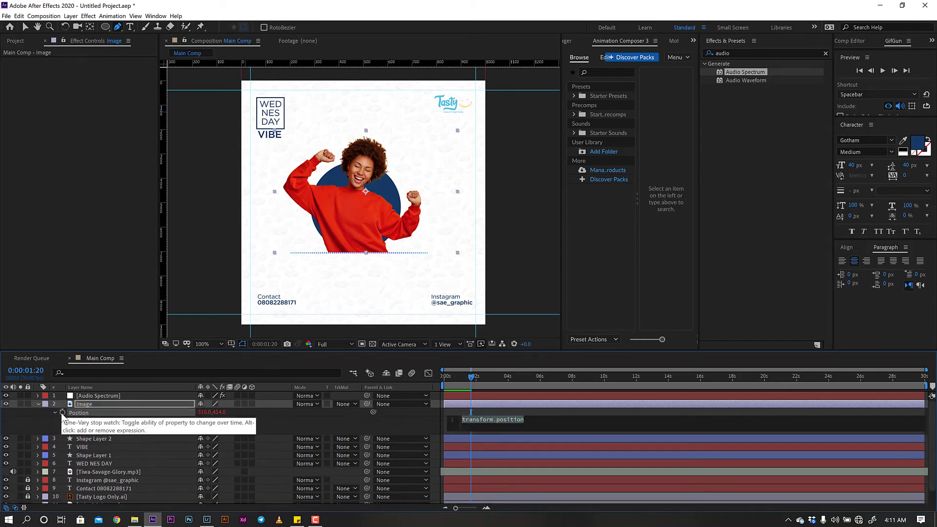
pyautogui.click(507, 425)
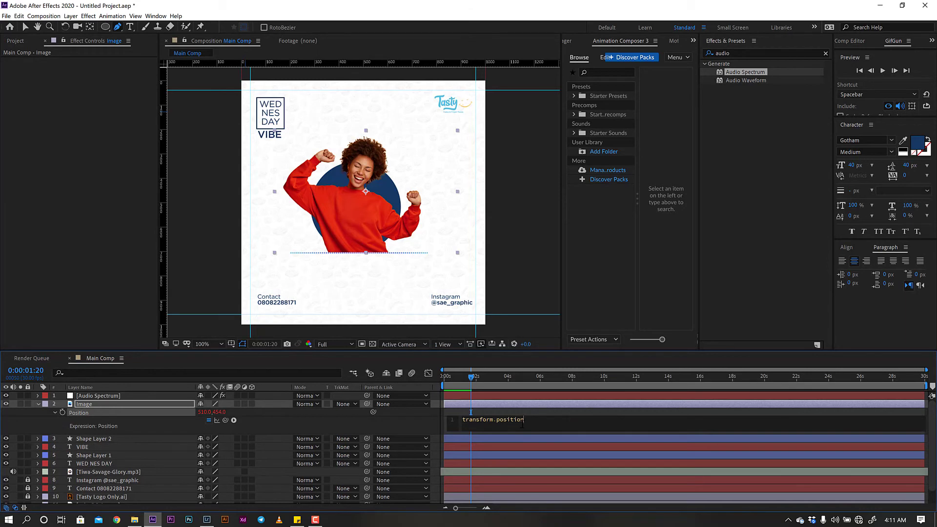
pyautogui.click(489, 421)
pyautogui.write('w')
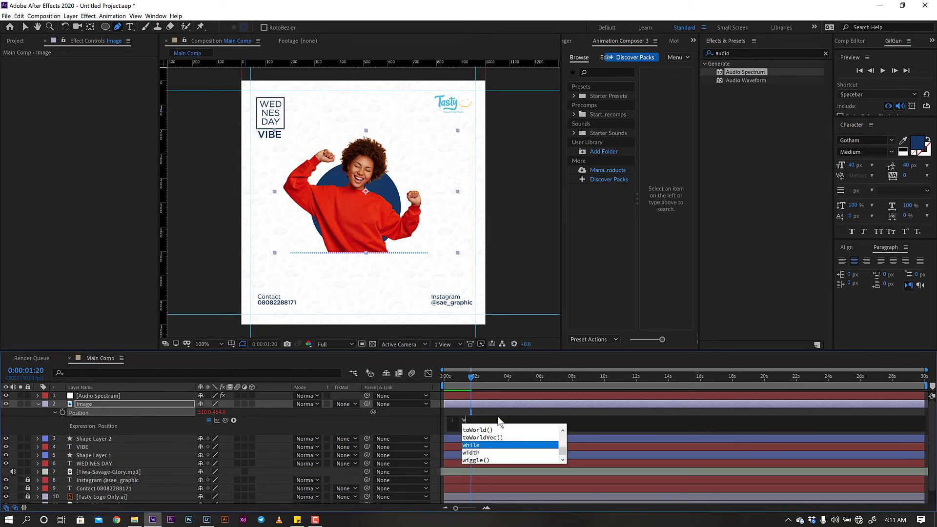
pyautogui.write('iggle')
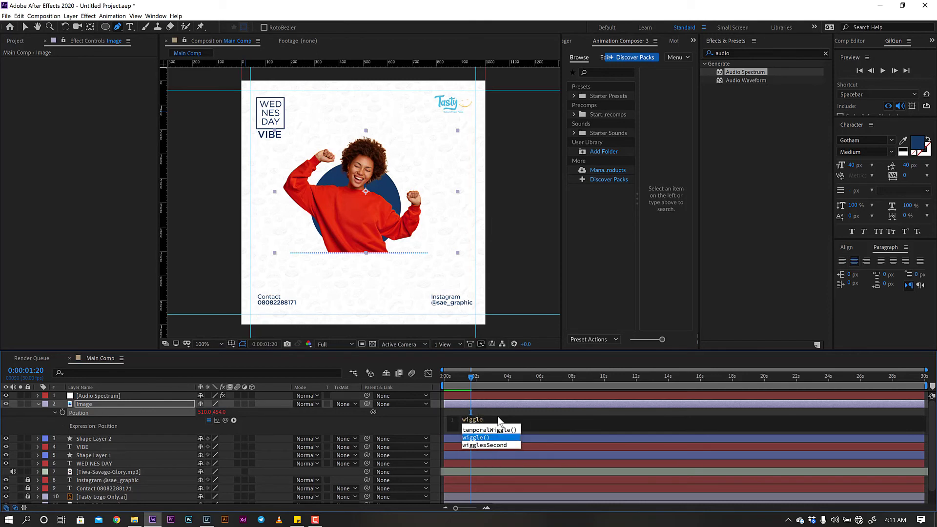
pyautogui.press('Return')
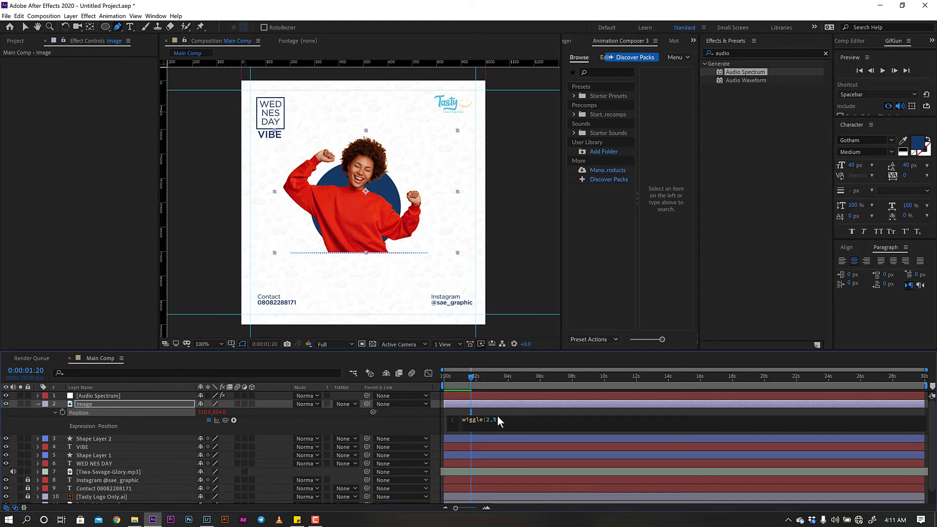
pyautogui.click(494, 401)
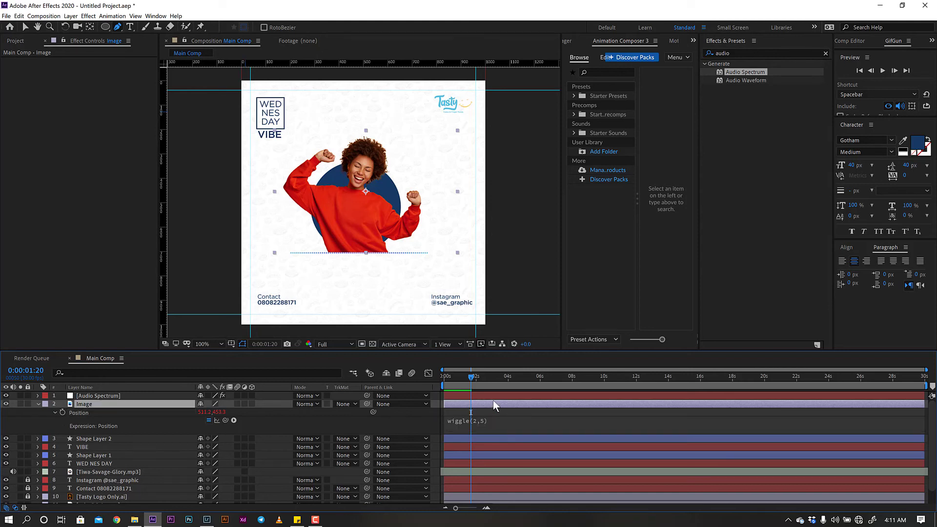
pyautogui.moveTo(472, 380); pyautogui.dragTo(542, 385)
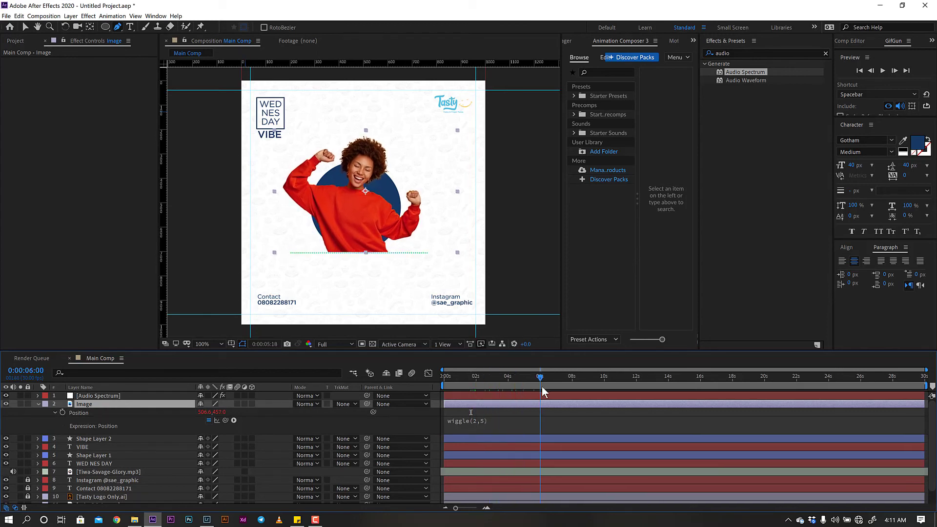
pyautogui.click(100, 438)
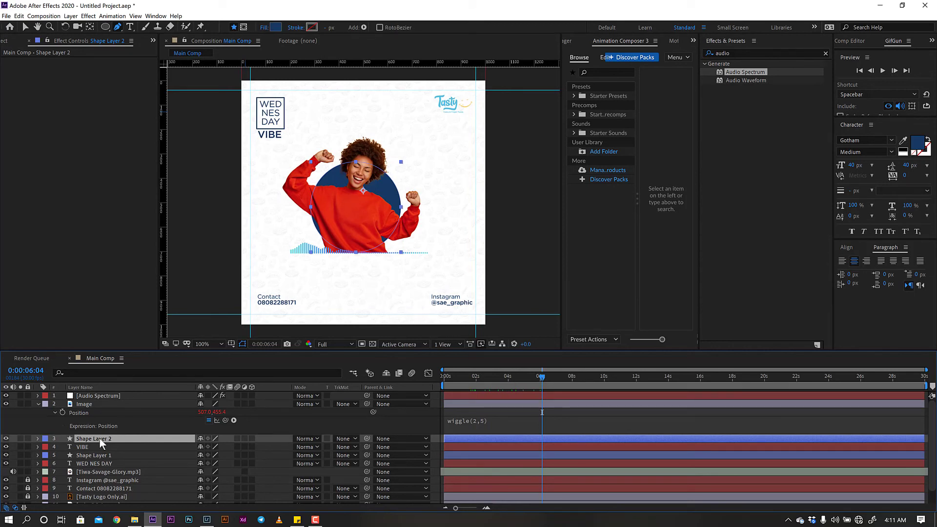
# - Add a wiggle expression to Shape Layer 2's Position, changing it to wiggle(1,5), then collapse both layers
pyautogui.press('p')
pyautogui.keyDown('alt'); pyautogui.click(62, 447); pyautogui.keyUp('alt')
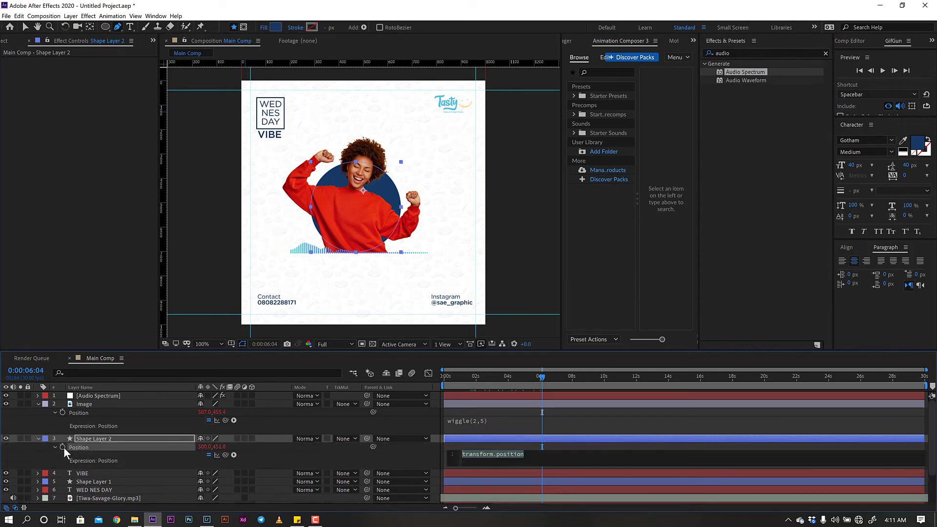
pyautogui.write('w')
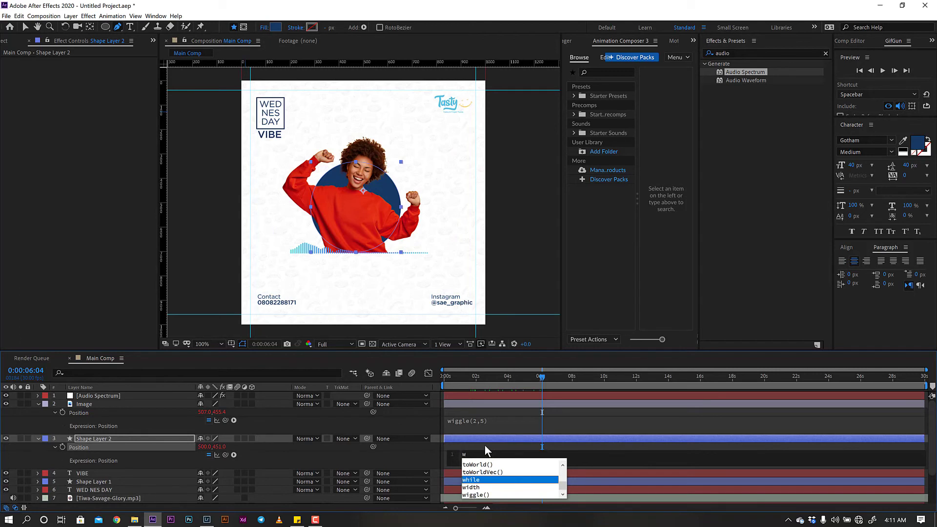
pyautogui.write('iggle')
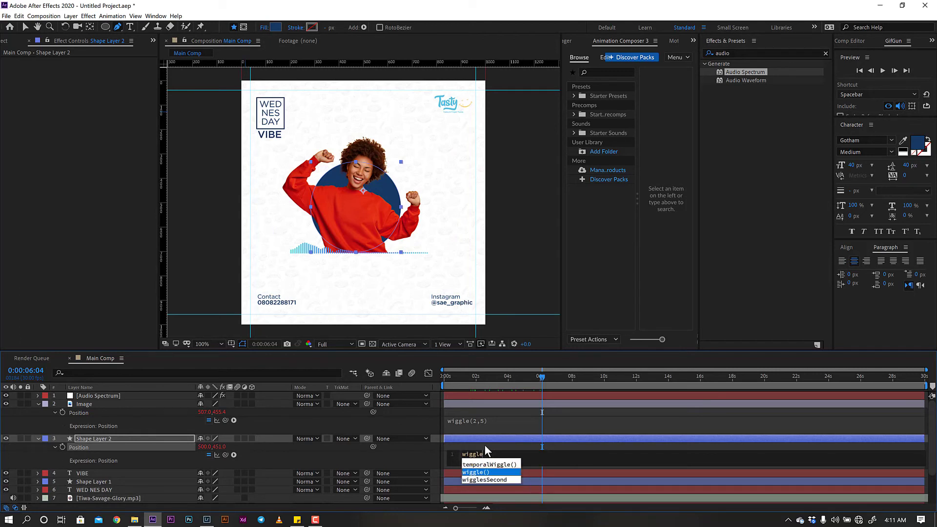
pyautogui.write('(2,5')
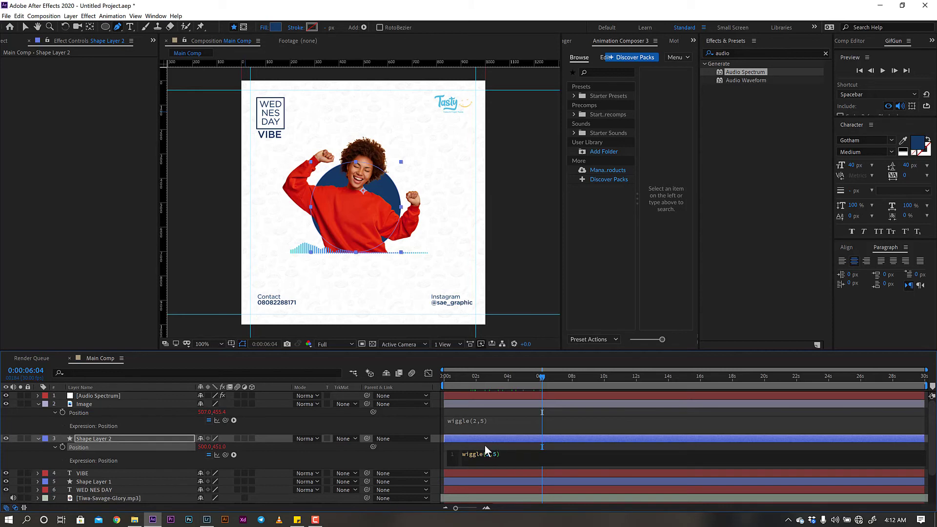
pyautogui.moveTo(484, 379); pyautogui.dragTo(589, 385)
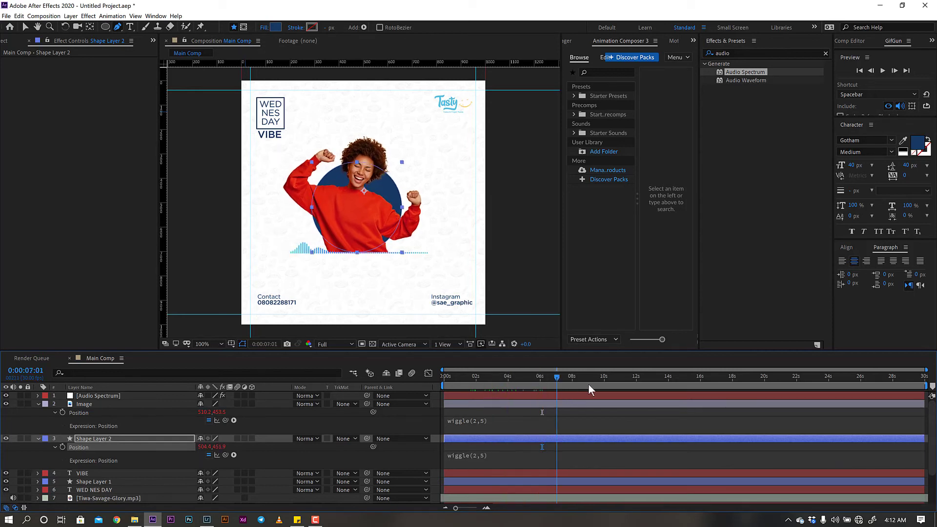
pyautogui.click(476, 455)
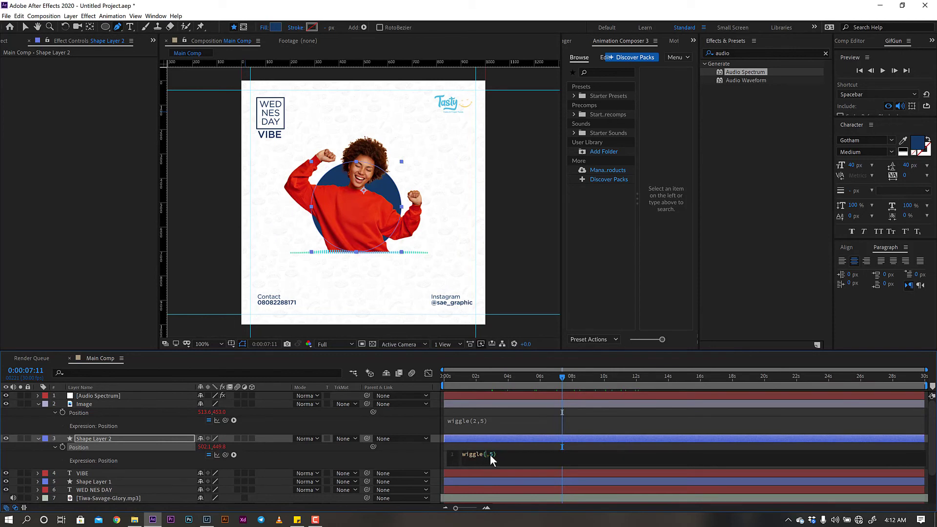
pyautogui.write('1')
pyautogui.moveTo(447, 386); pyautogui.dragTo(439, 427)
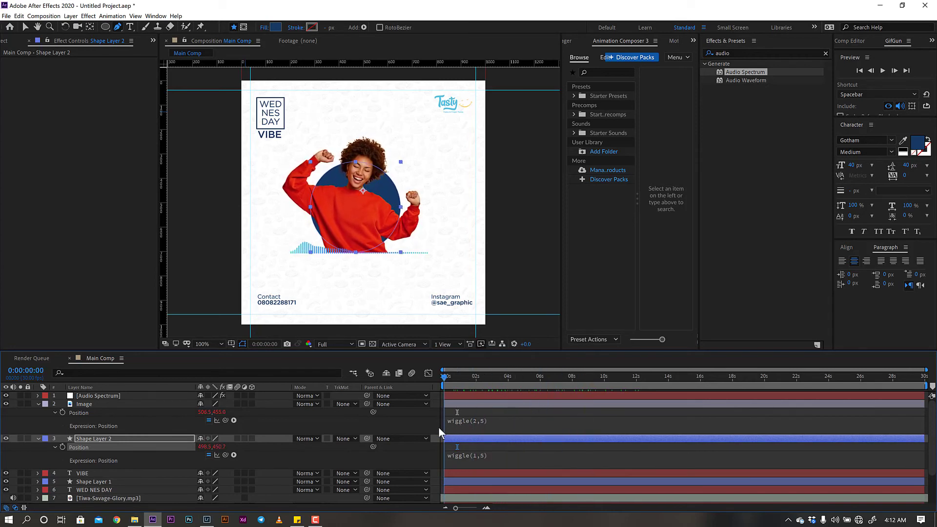
pyautogui.click(40, 404)
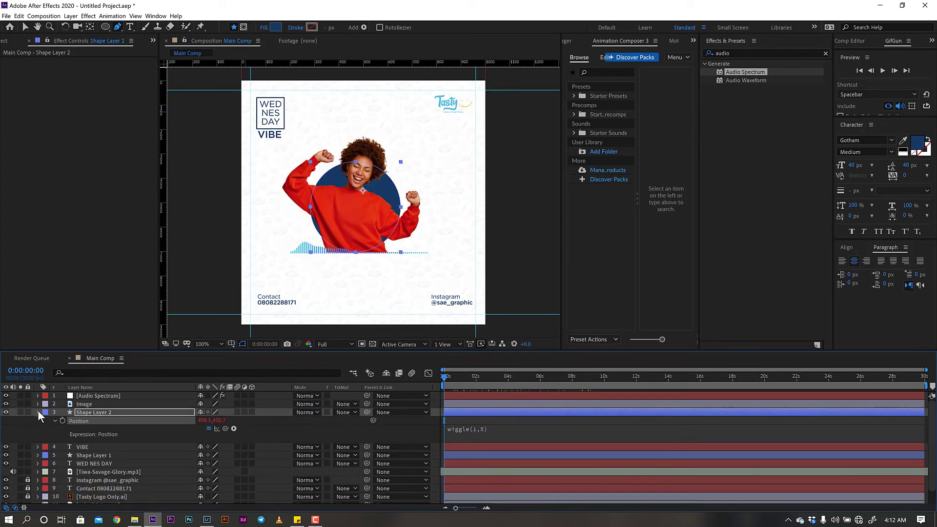
pyautogui.click(38, 412)
pyautogui.click(114, 396)
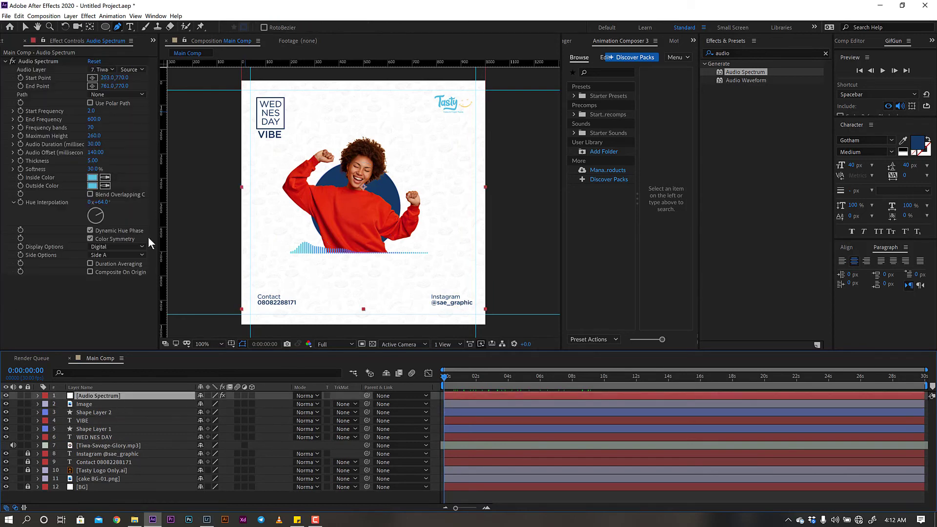
pyautogui.click(740, 52)
pyautogui.press('BackSpace')
pyautogui.press('BackSpace')
pyautogui.press('BackSpace')
pyautogui.press('BackSpace')
pyautogui.press('BackSpace')
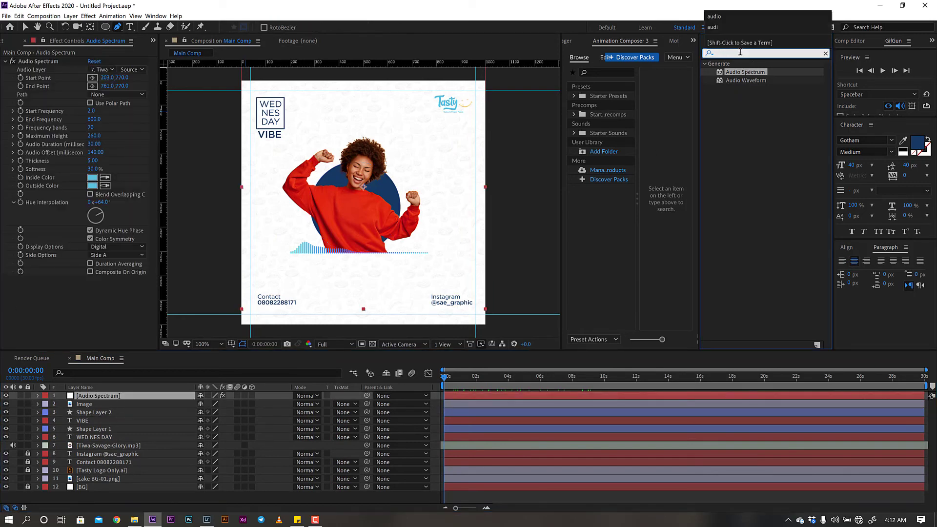
pyautogui.write('mi')
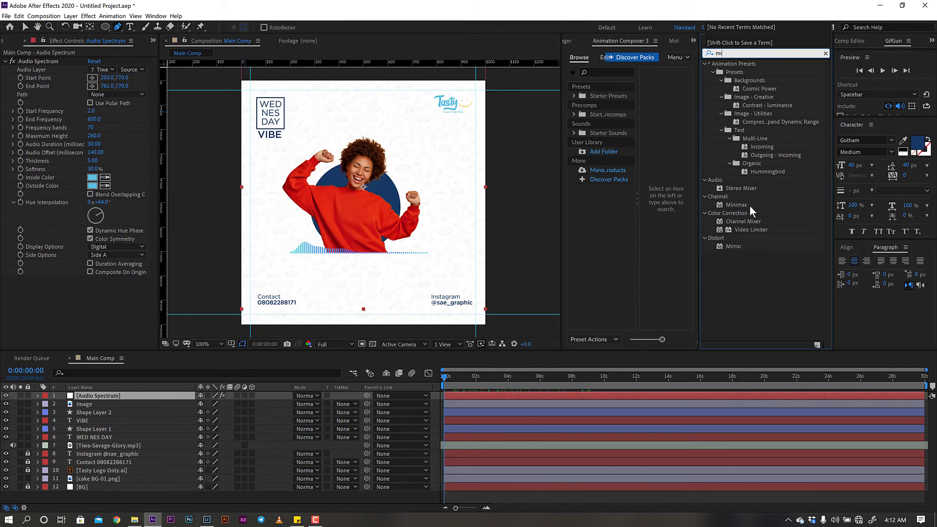
pyautogui.moveTo(743, 206); pyautogui.dragTo(80, 282)
pyautogui.click(91, 297)
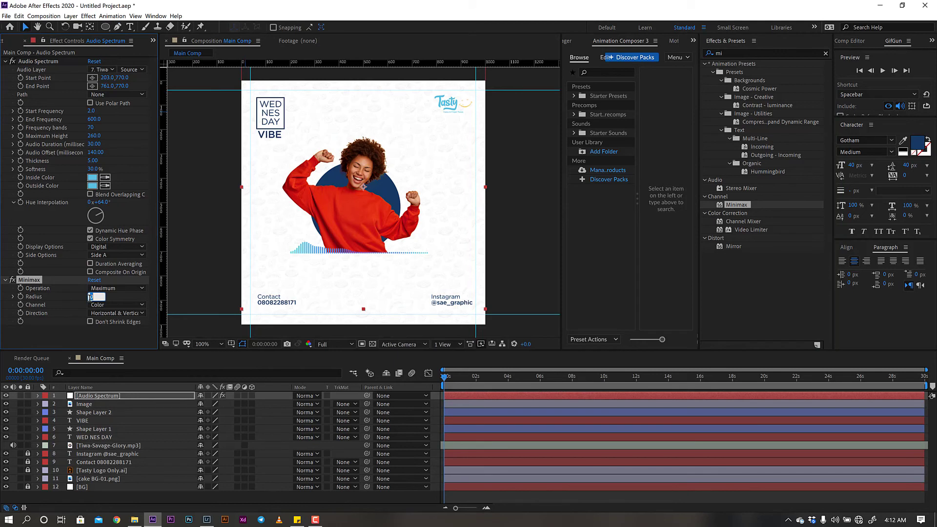
pyautogui.write('3')
pyautogui.click(119, 334)
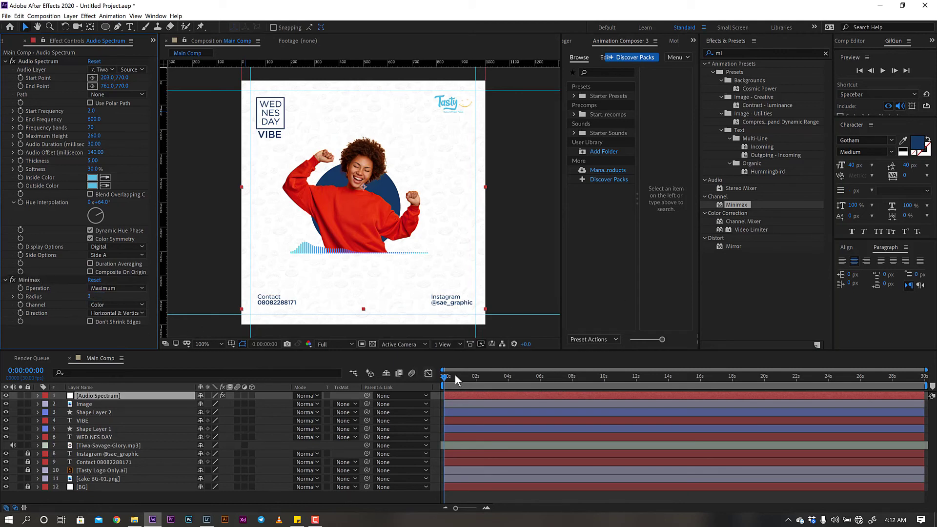
pyautogui.press('space')
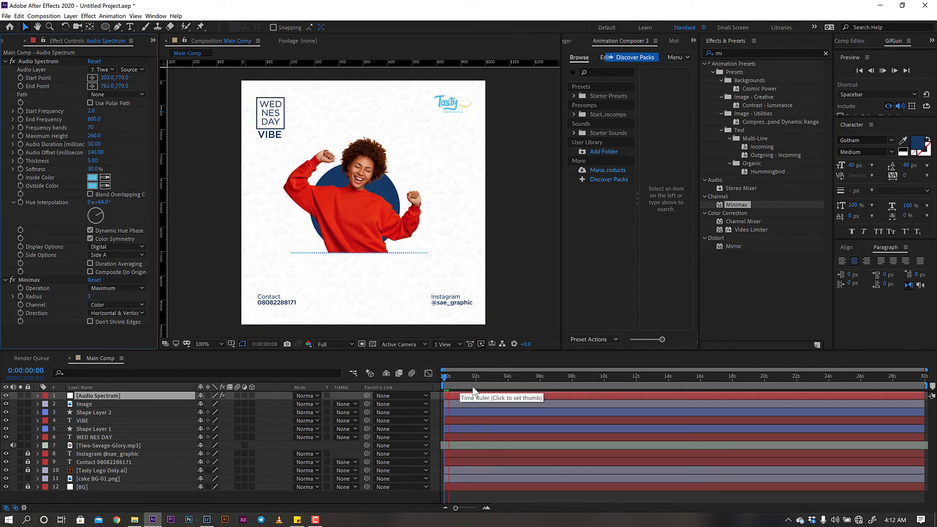
pyautogui.click(541, 389)
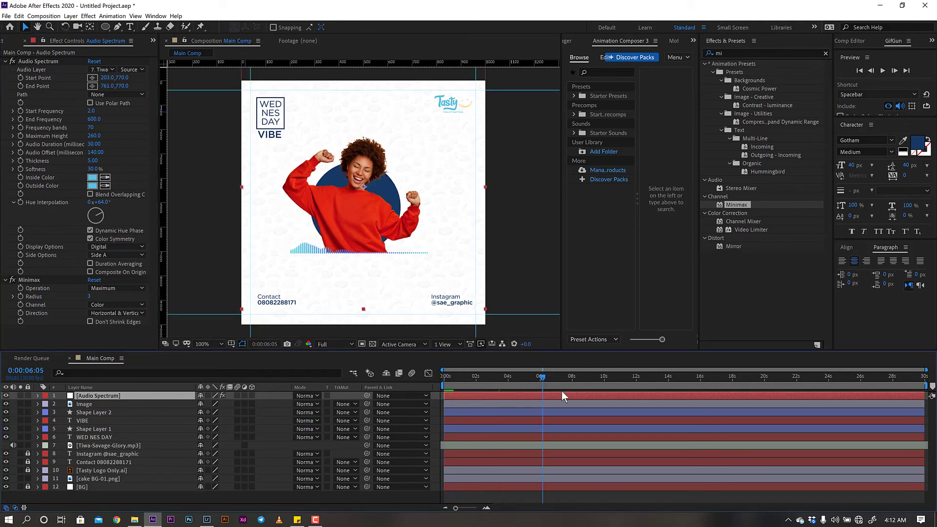
pyautogui.press('space')
pyautogui.moveTo(444, 377); pyautogui.dragTo(401, 385)
# - Create a 'Glory' text layer under the spectrum with -50 tracking, centred beneath it
pyautogui.click(130, 28)
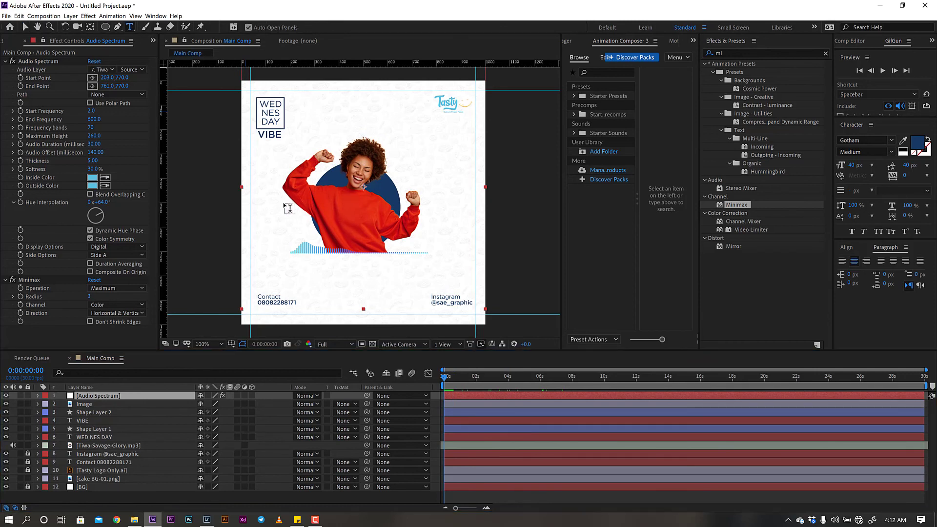
pyautogui.click(343, 269)
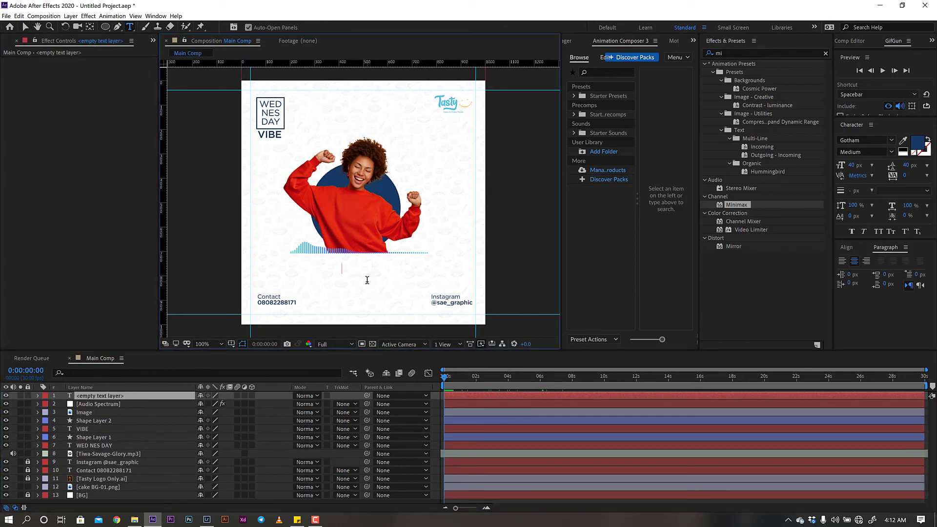
pyautogui.write('Glory')
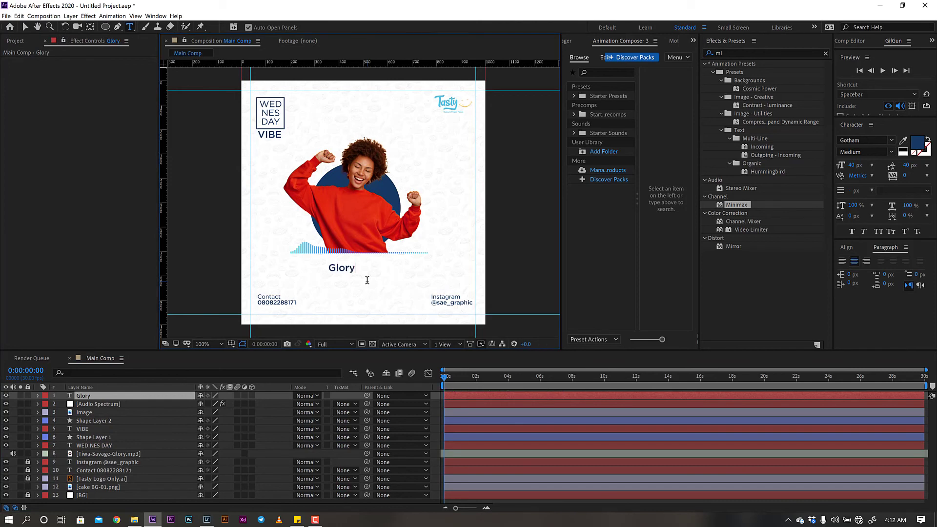
pyautogui.press('v')
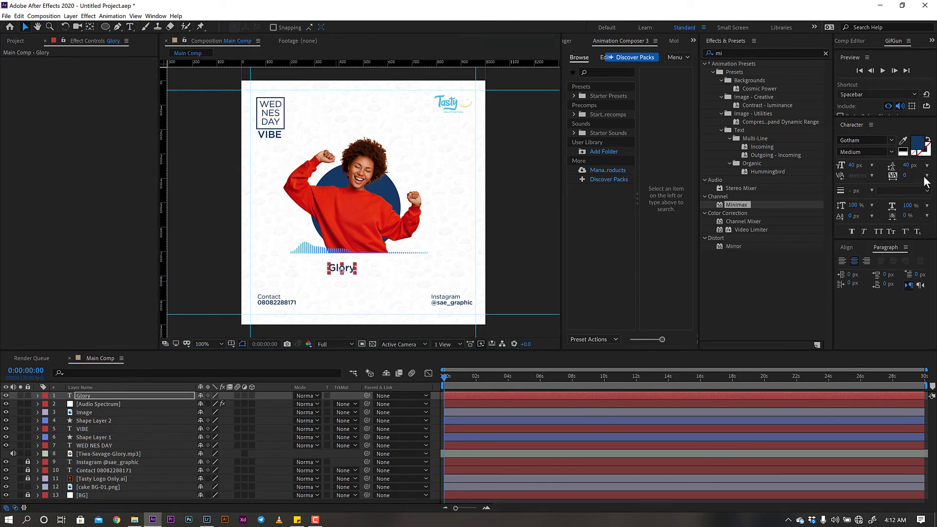
pyautogui.click(926, 176)
pyautogui.click(898, 178)
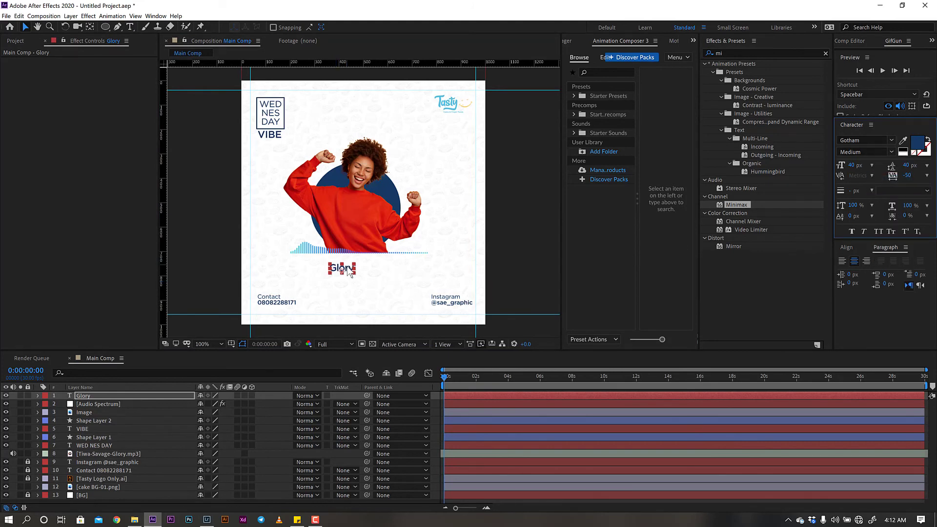
pyautogui.moveTo(349, 269); pyautogui.dragTo(365, 266)
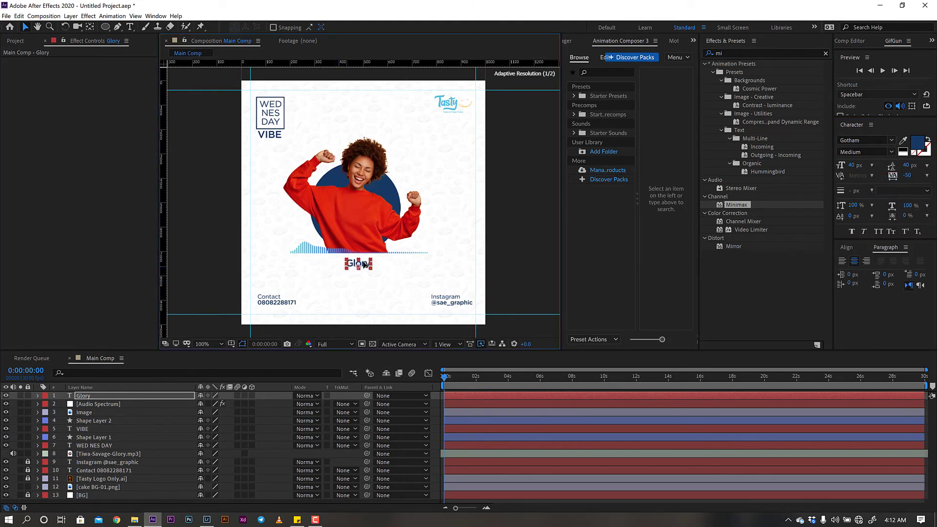
pyautogui.click(120, 394)
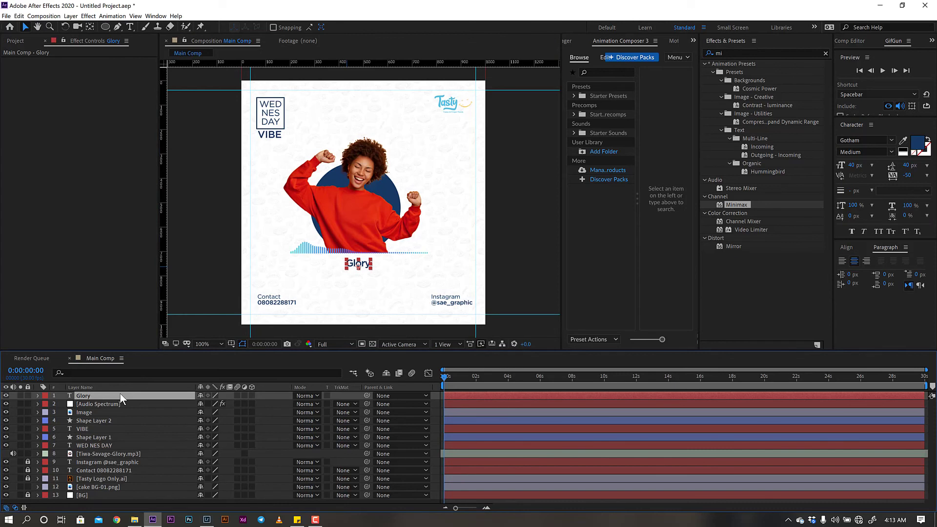
# - Duplicate the Glory layer, move the copy to its right, and set its size to 25 px
pyautogui.hotkey('ctrl', 'd')
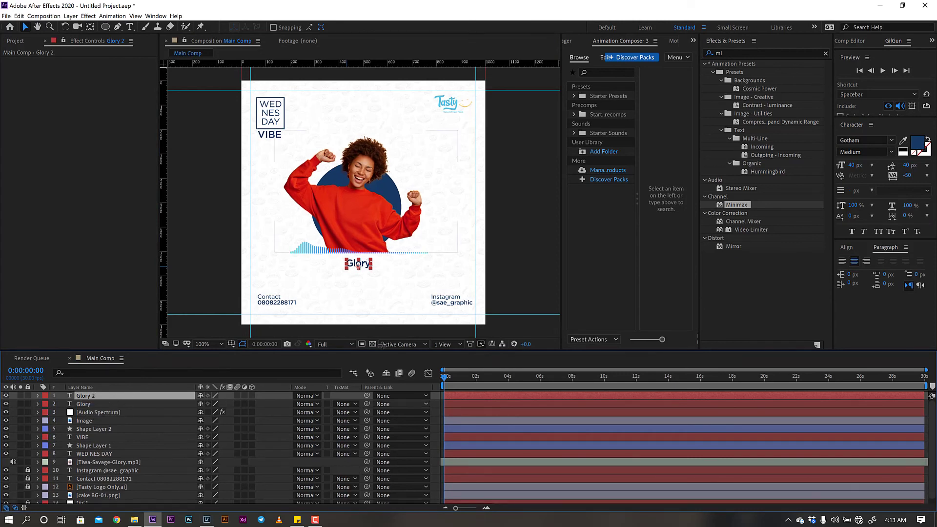
pyautogui.moveTo(367, 269); pyautogui.dragTo(413, 271)
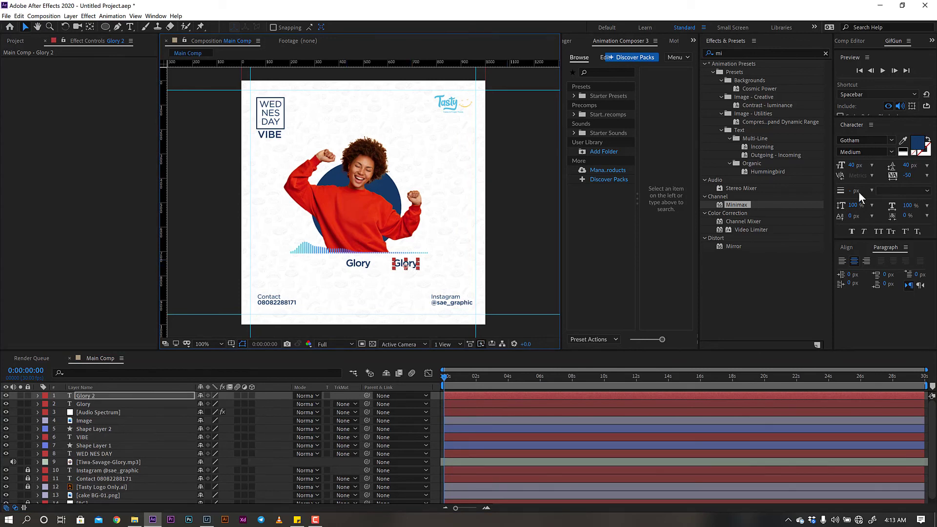
pyautogui.click(855, 166)
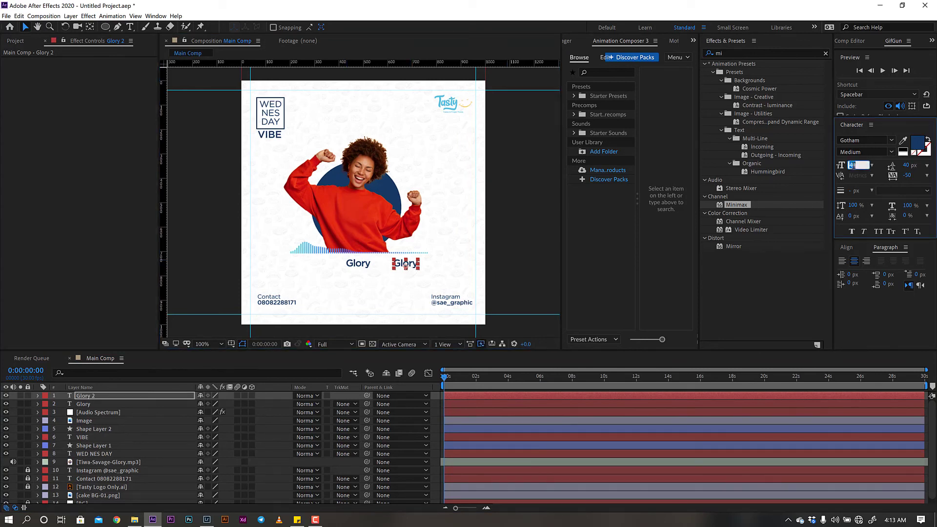
pyautogui.write('20')
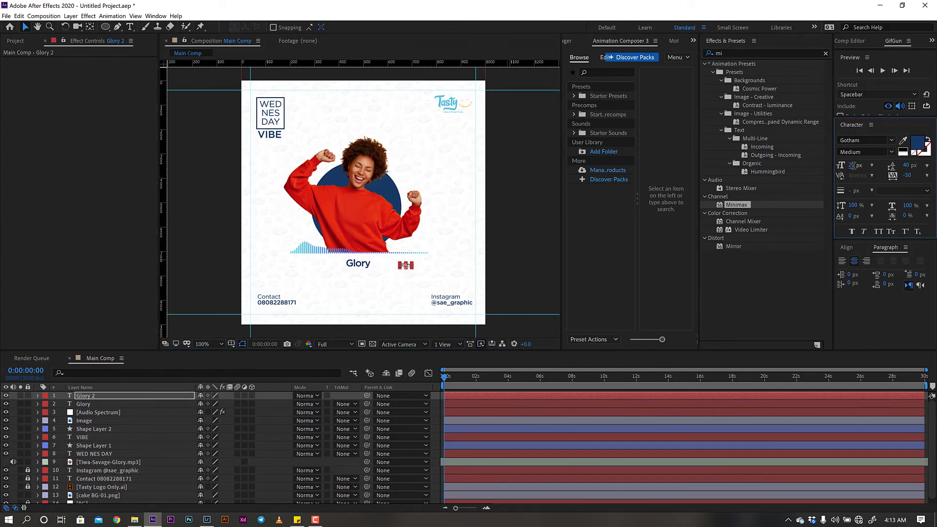
pyautogui.press('Return')
pyautogui.write('25')
pyautogui.press('Return')
# - Retype the copy as 'Tiwa Savage', line it up with Glory, and show source names
pyautogui.click(129, 26)
pyautogui.click(409, 265)
pyautogui.hotkey('ctrl', 'a')
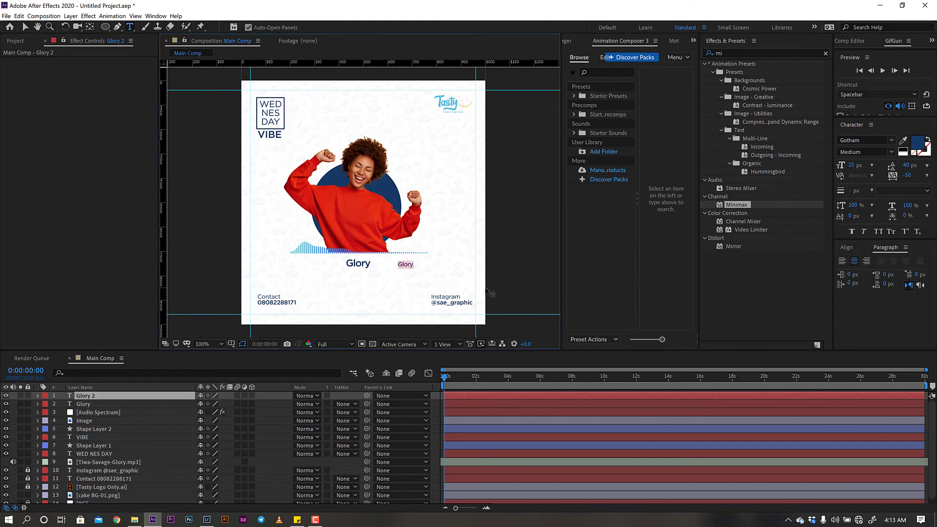
pyautogui.write('Tiwa Sava')
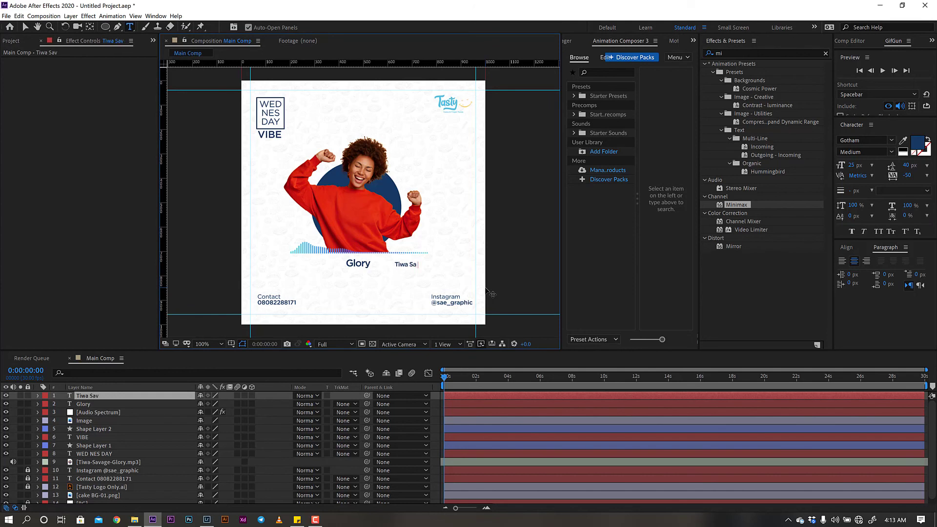
pyautogui.write('ge')
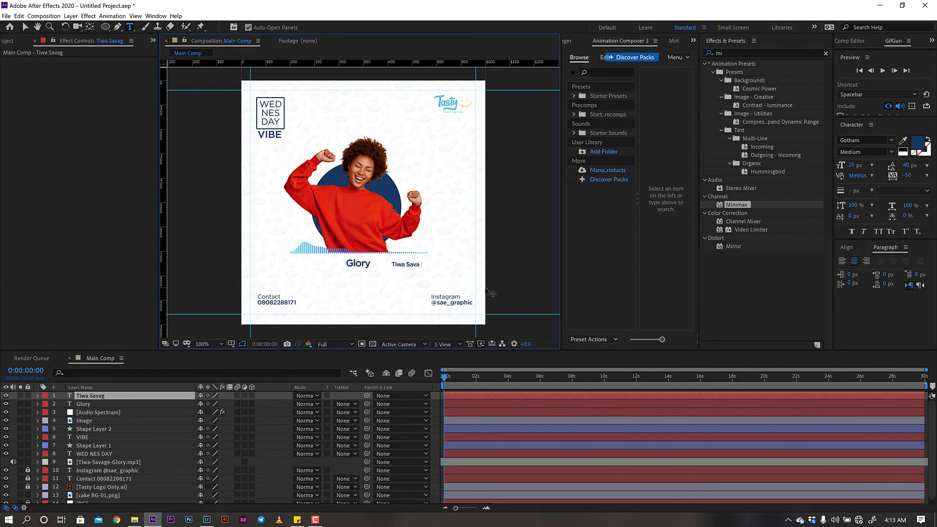
pyautogui.click(25, 27)
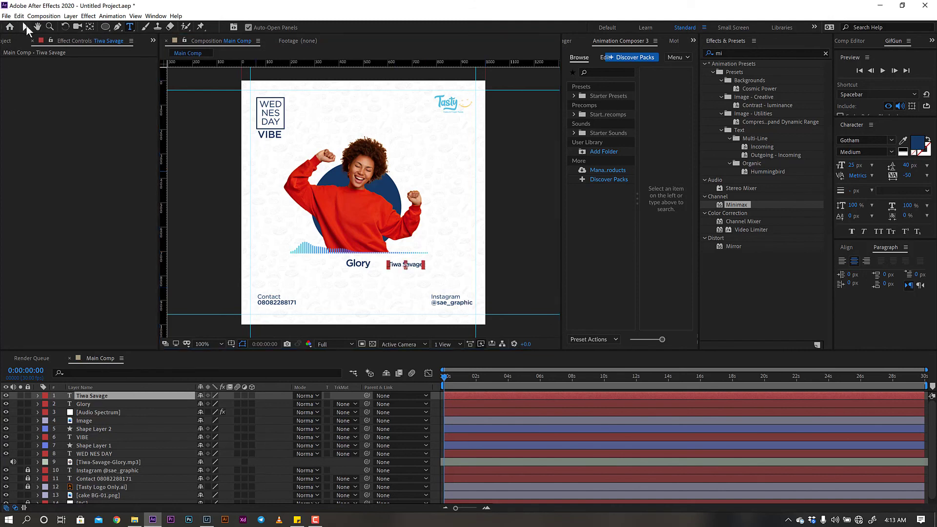
pyautogui.moveTo(417, 267); pyautogui.dragTo(418, 266)
pyautogui.click(146, 388)
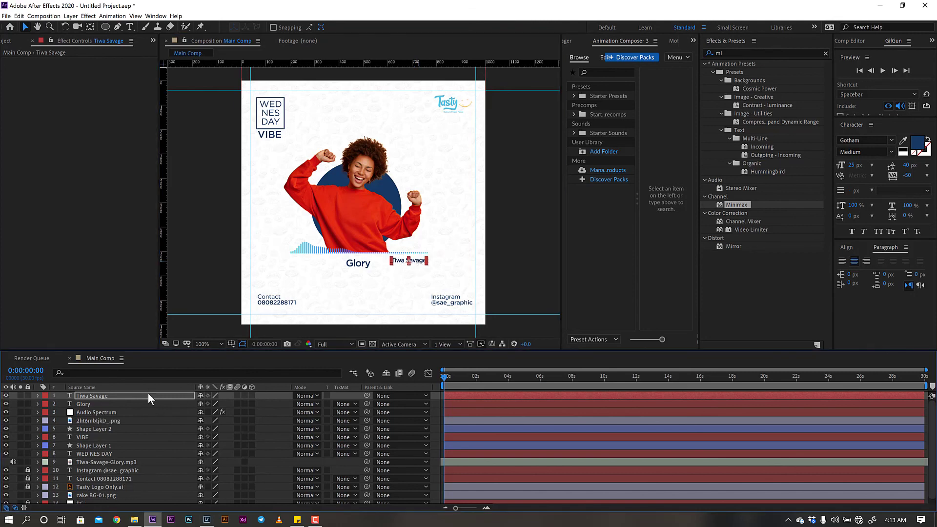
# - Duplicate Tiwa Savage under the spectrum's left end, retype it '00:00', and select all three texts
pyautogui.hotkey('ctrl', 'd')
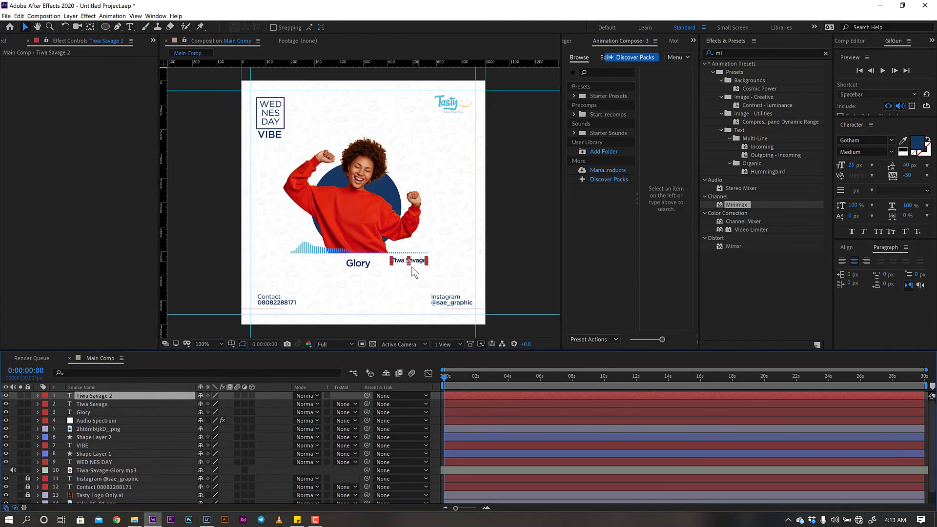
pyautogui.moveTo(334, 269); pyautogui.dragTo(318, 271)
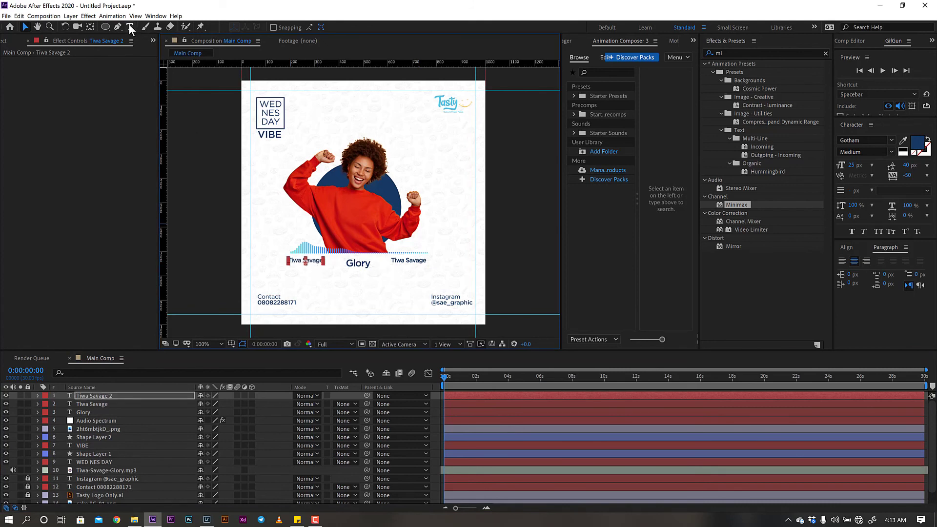
pyautogui.click(130, 27)
pyautogui.click(313, 261)
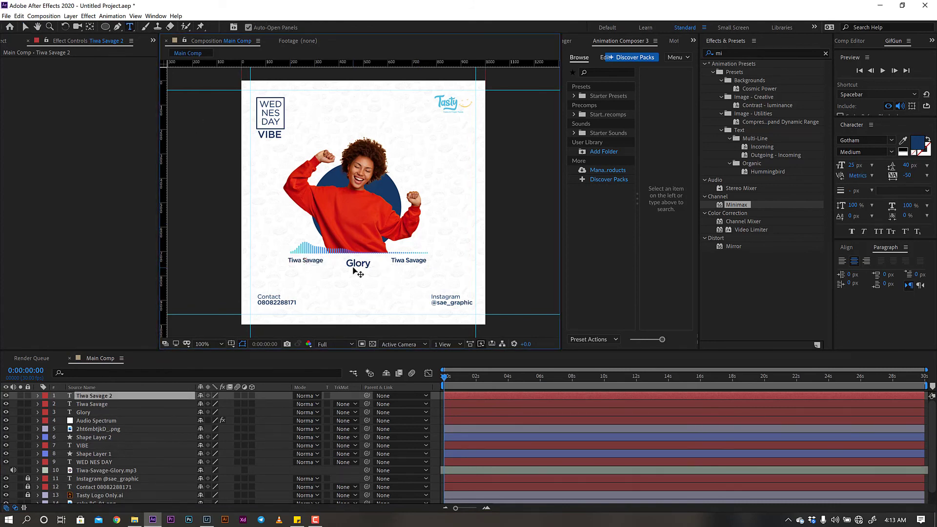
pyautogui.hotkey('ctrl', 'a')
pyautogui.write('00')
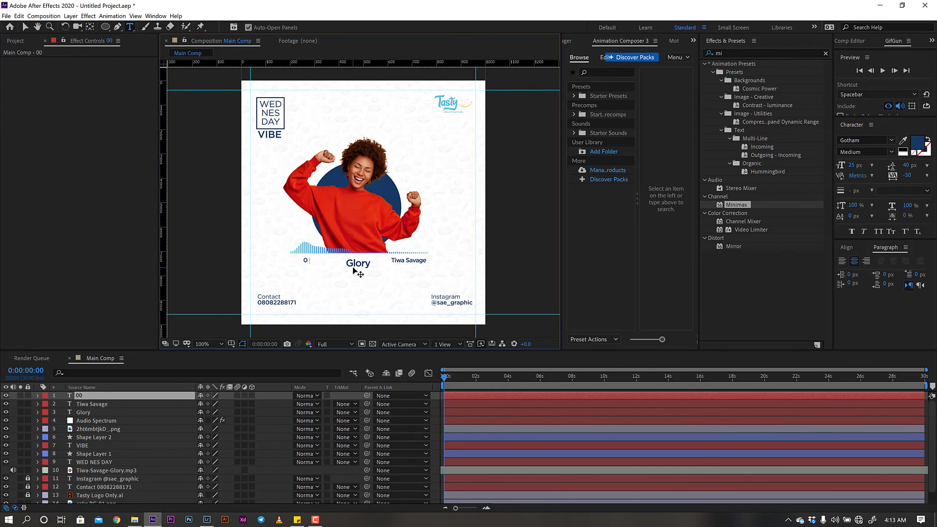
pyautogui.write(':00')
pyautogui.click(26, 27)
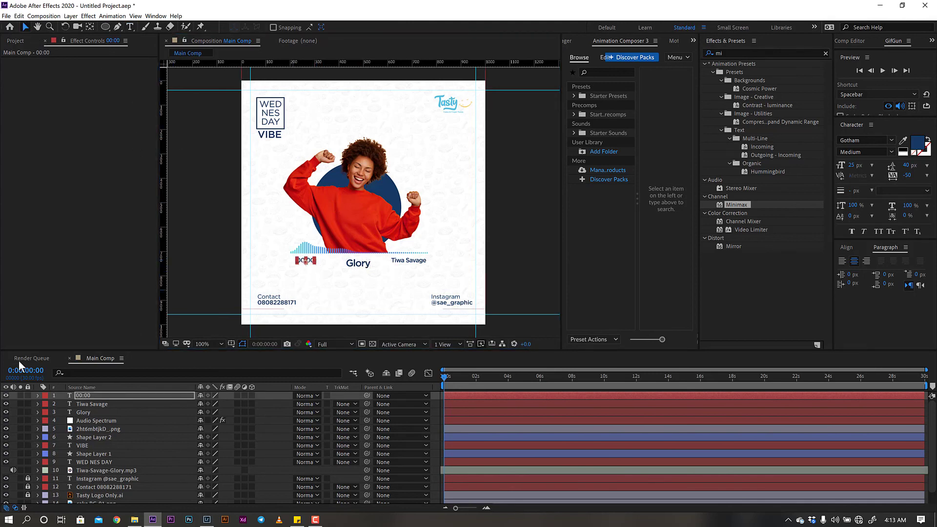
pyautogui.keyDown('shift'); pyautogui.click(84, 414); pyautogui.keyUp('shift')
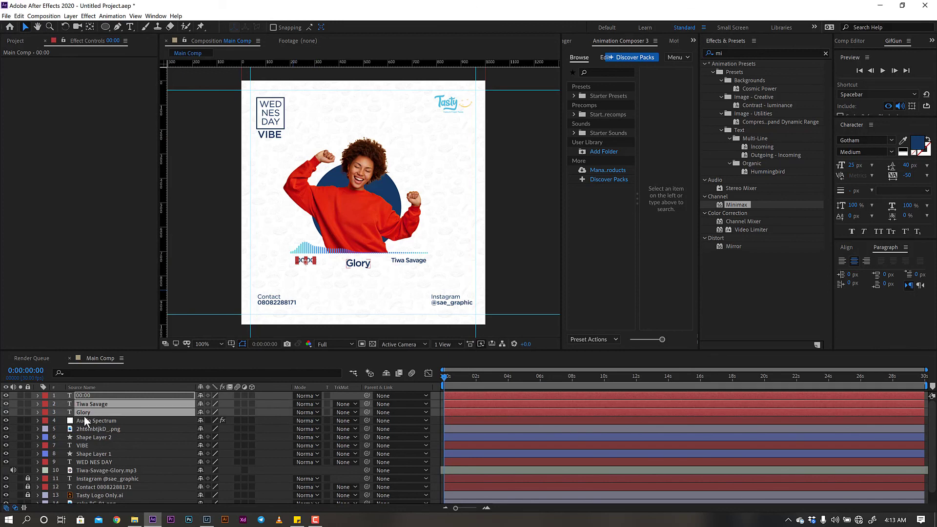
# - Align the 00:00, Glory and Tiwa Savage texts on their vertical centres and nudge them up twice
pyautogui.click(861, 248)
pyautogui.click(910, 271)
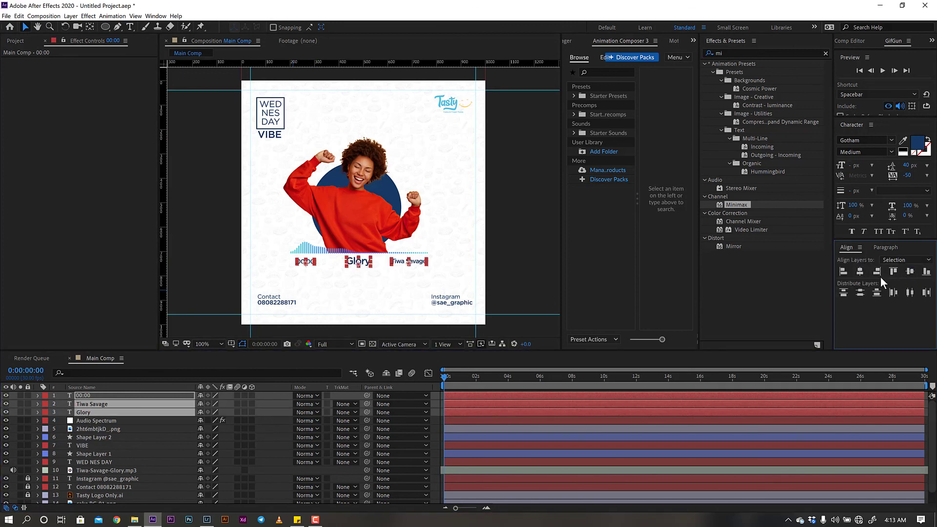
pyautogui.press('Up')
pyautogui.press('Up')
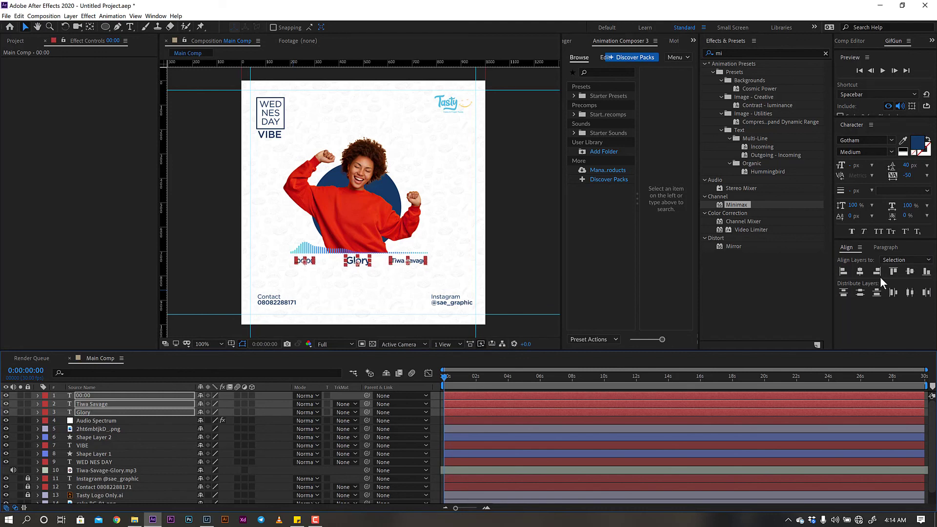
pyautogui.press('Up')
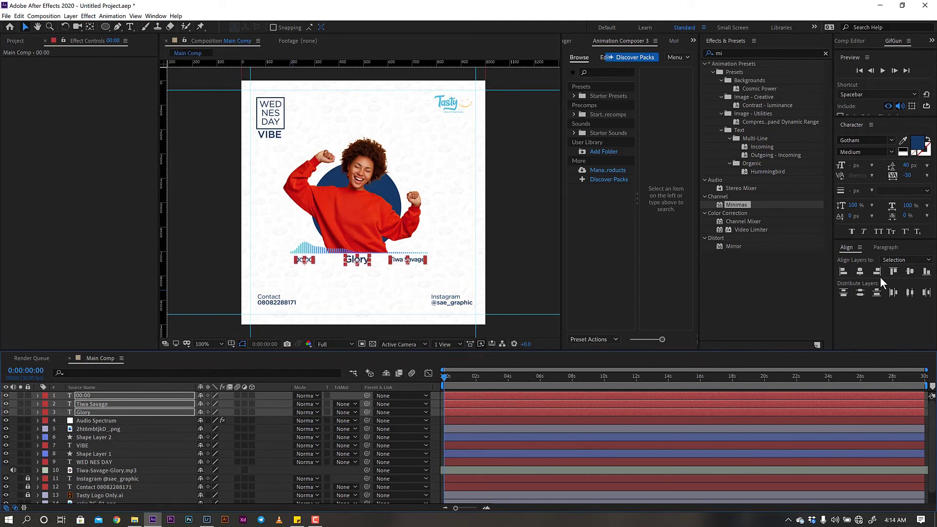
pyautogui.click(539, 268)
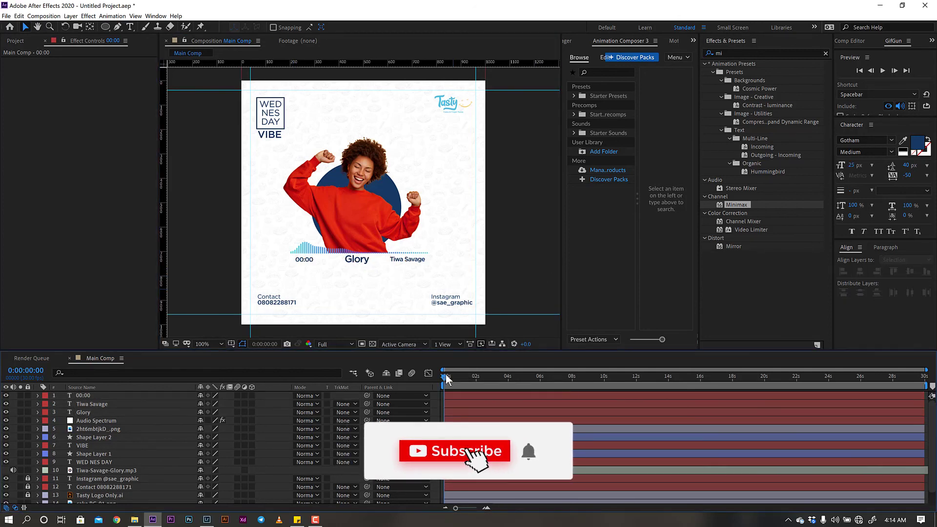
pyautogui.moveTo(446, 374); pyautogui.dragTo(480, 379)
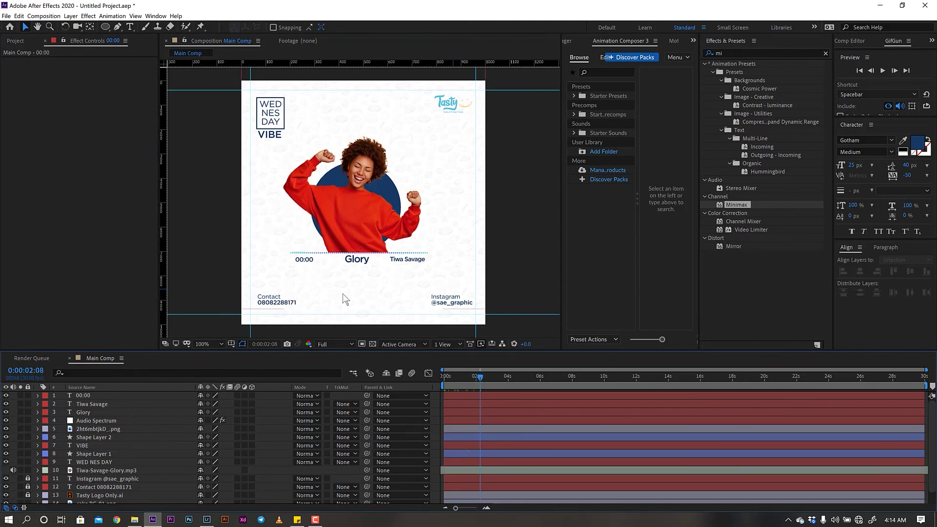
pyautogui.moveTo(479, 379); pyautogui.dragTo(440, 394)
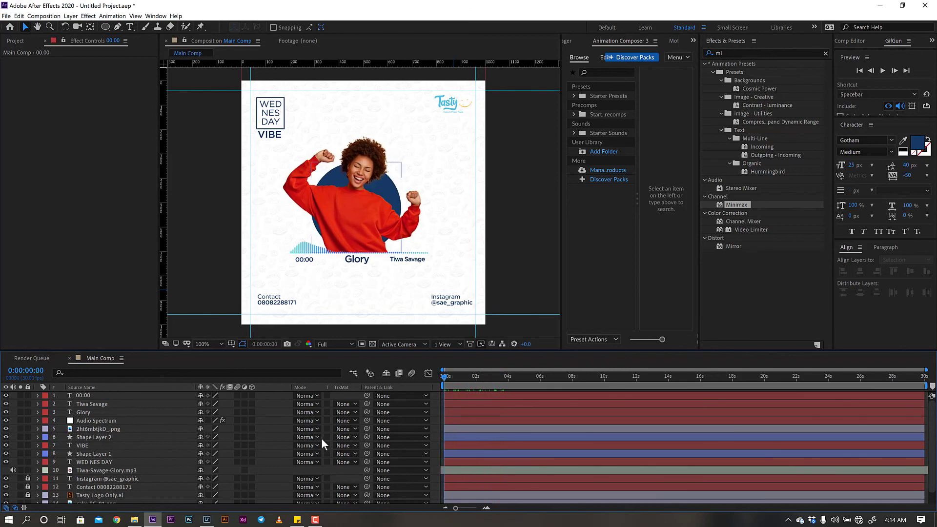
# - Copy the Math.floor timer expression from the sticky note and select the 00:00 layer
pyautogui.click(297, 519)
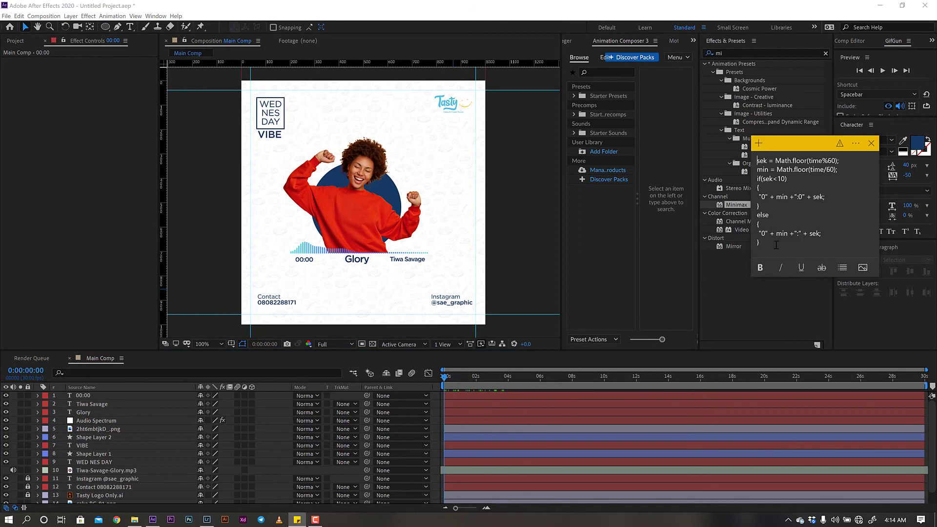
pyautogui.moveTo(774, 247); pyautogui.dragTo(757, 159)
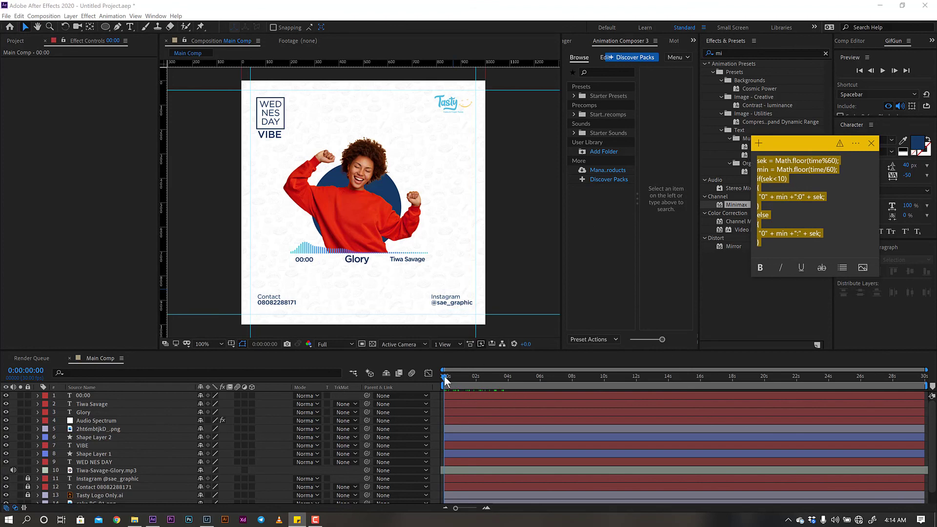
pyautogui.moveTo(445, 377)
pyautogui.mouseDown()
pyautogui.moveTo(461, 376)
pyautogui.moveTo(433, 377)
pyautogui.mouseUp()
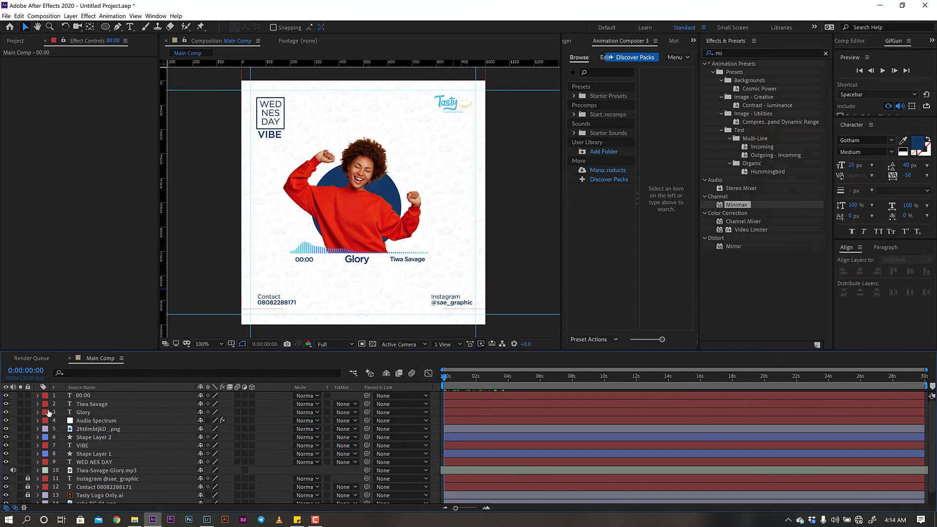
pyautogui.click(78, 395)
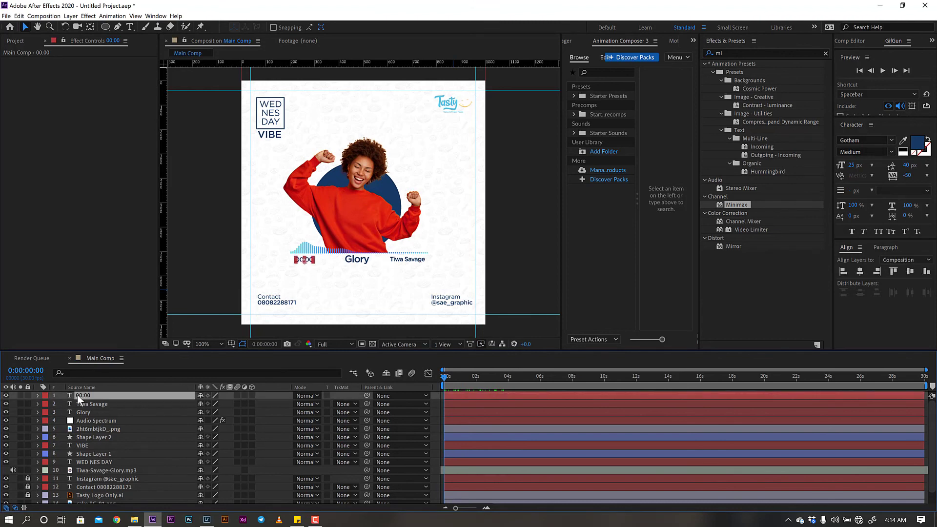
# - Paste the timer expression into the 00:00 layer's Source Text and scrub to see it count
pyautogui.click(38, 395)
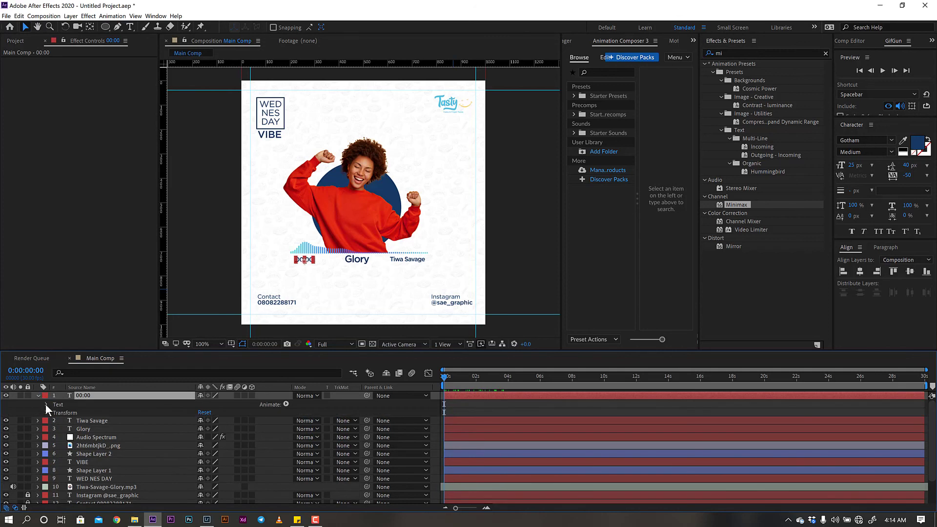
pyautogui.click(47, 404)
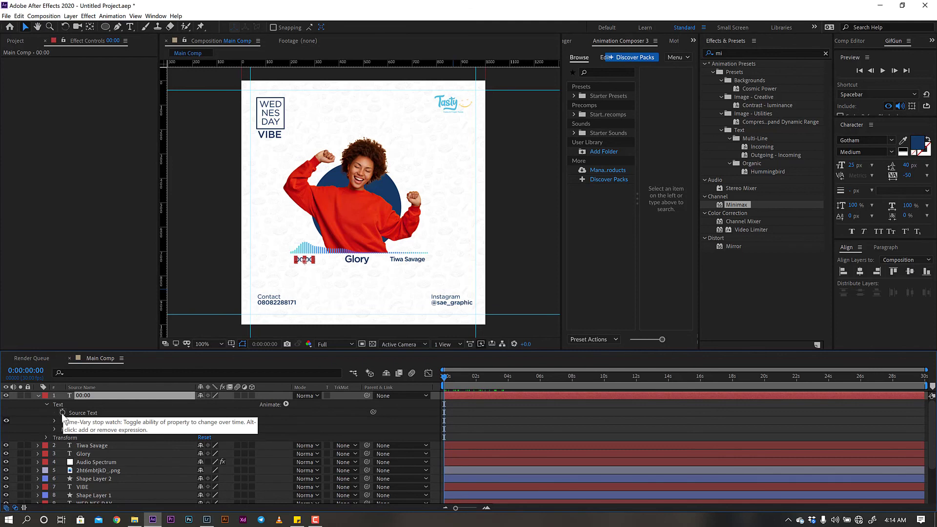
pyautogui.keyDown('alt'); pyautogui.click(62, 413); pyautogui.keyUp('alt')
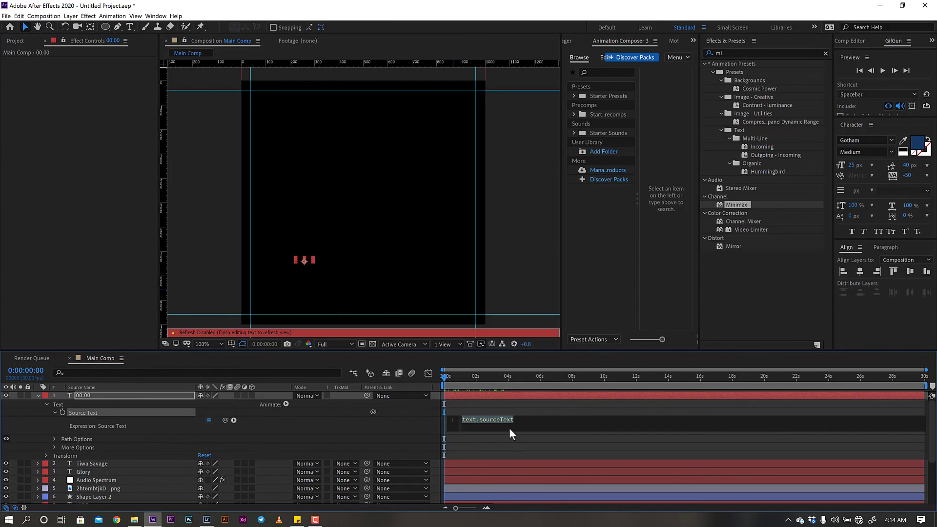
pyautogui.hotkey('ctrl', 'v')
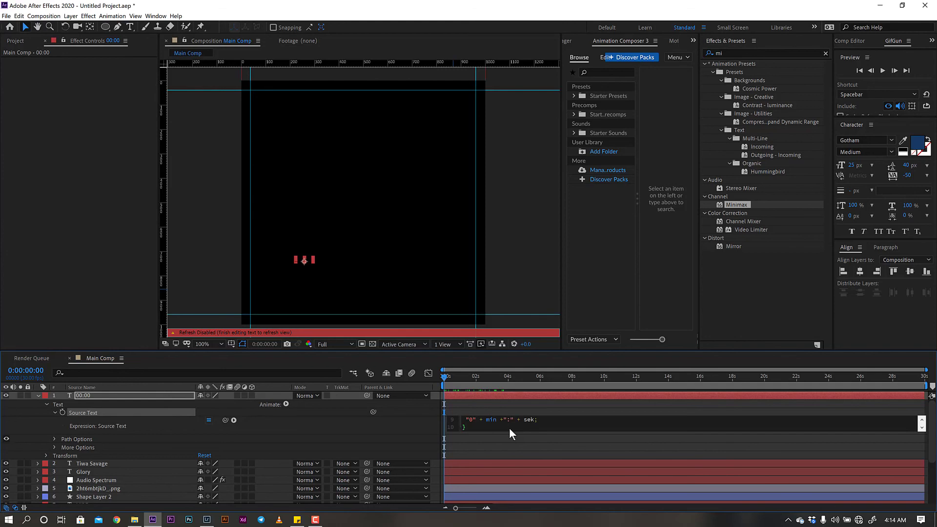
pyautogui.click(493, 405)
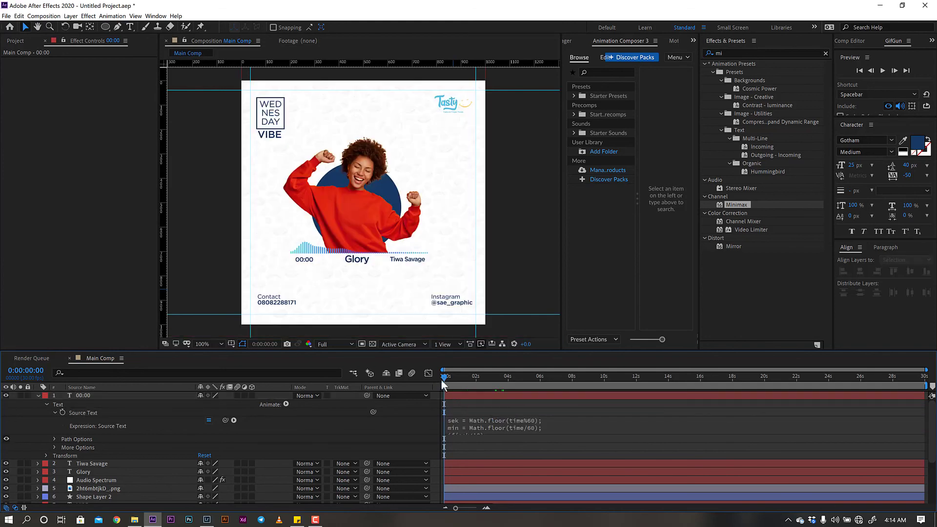
pyautogui.moveTo(449, 378); pyautogui.dragTo(390, 418)
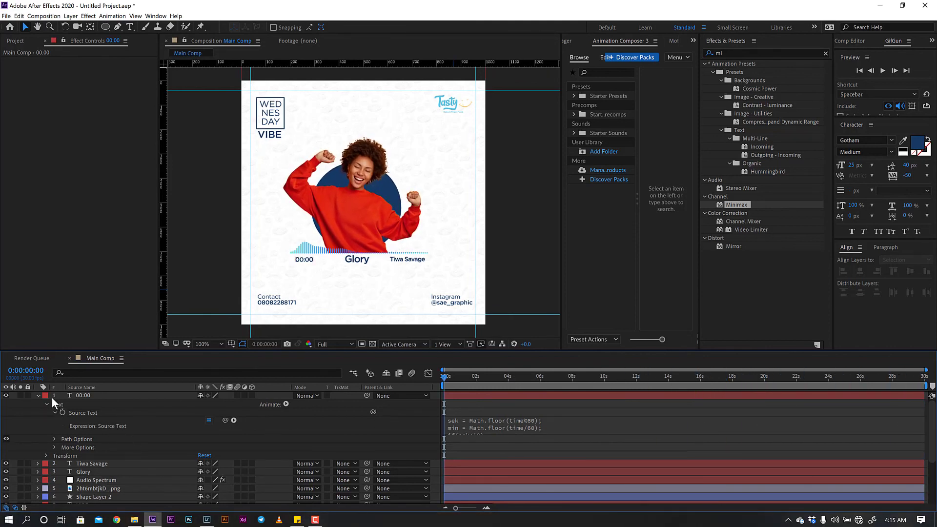
# - Collapse the 00:00 layer and preview from the start, watching the timer tick to 00:01
pyautogui.click(38, 395)
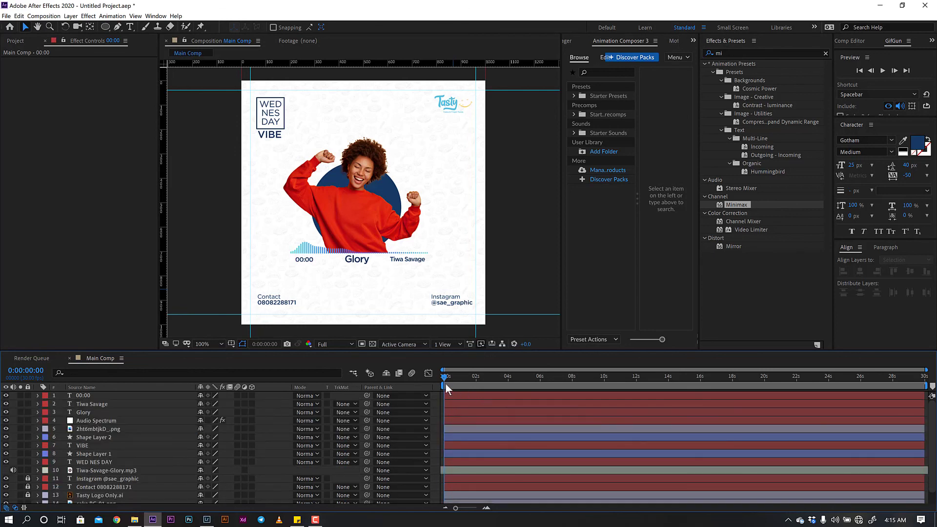
pyautogui.moveTo(445, 380); pyautogui.dragTo(414, 386)
pyautogui.press('space')
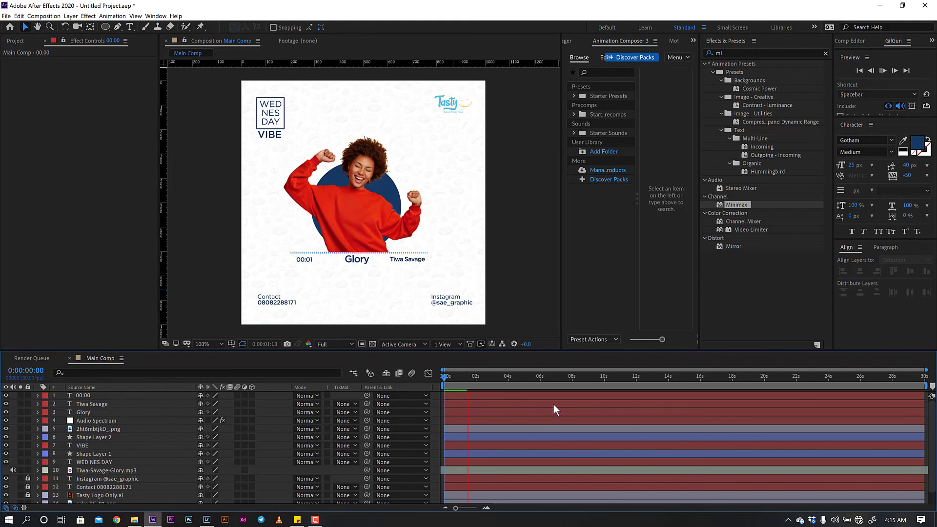
pyautogui.press('space')
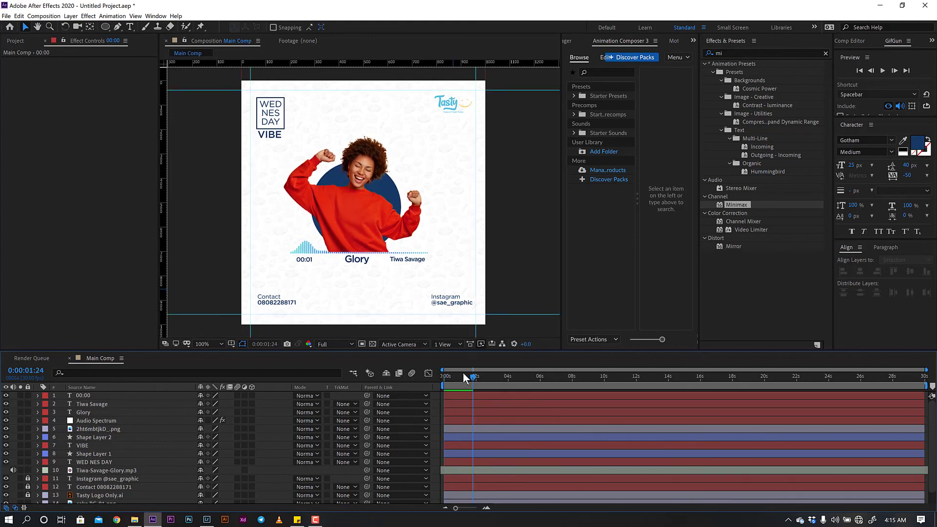
pyautogui.moveTo(463, 376); pyautogui.dragTo(431, 377)
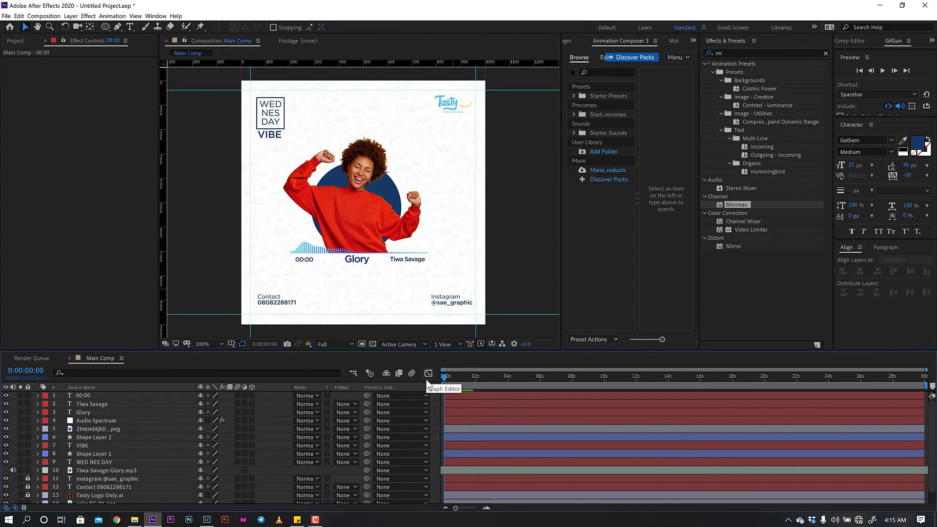